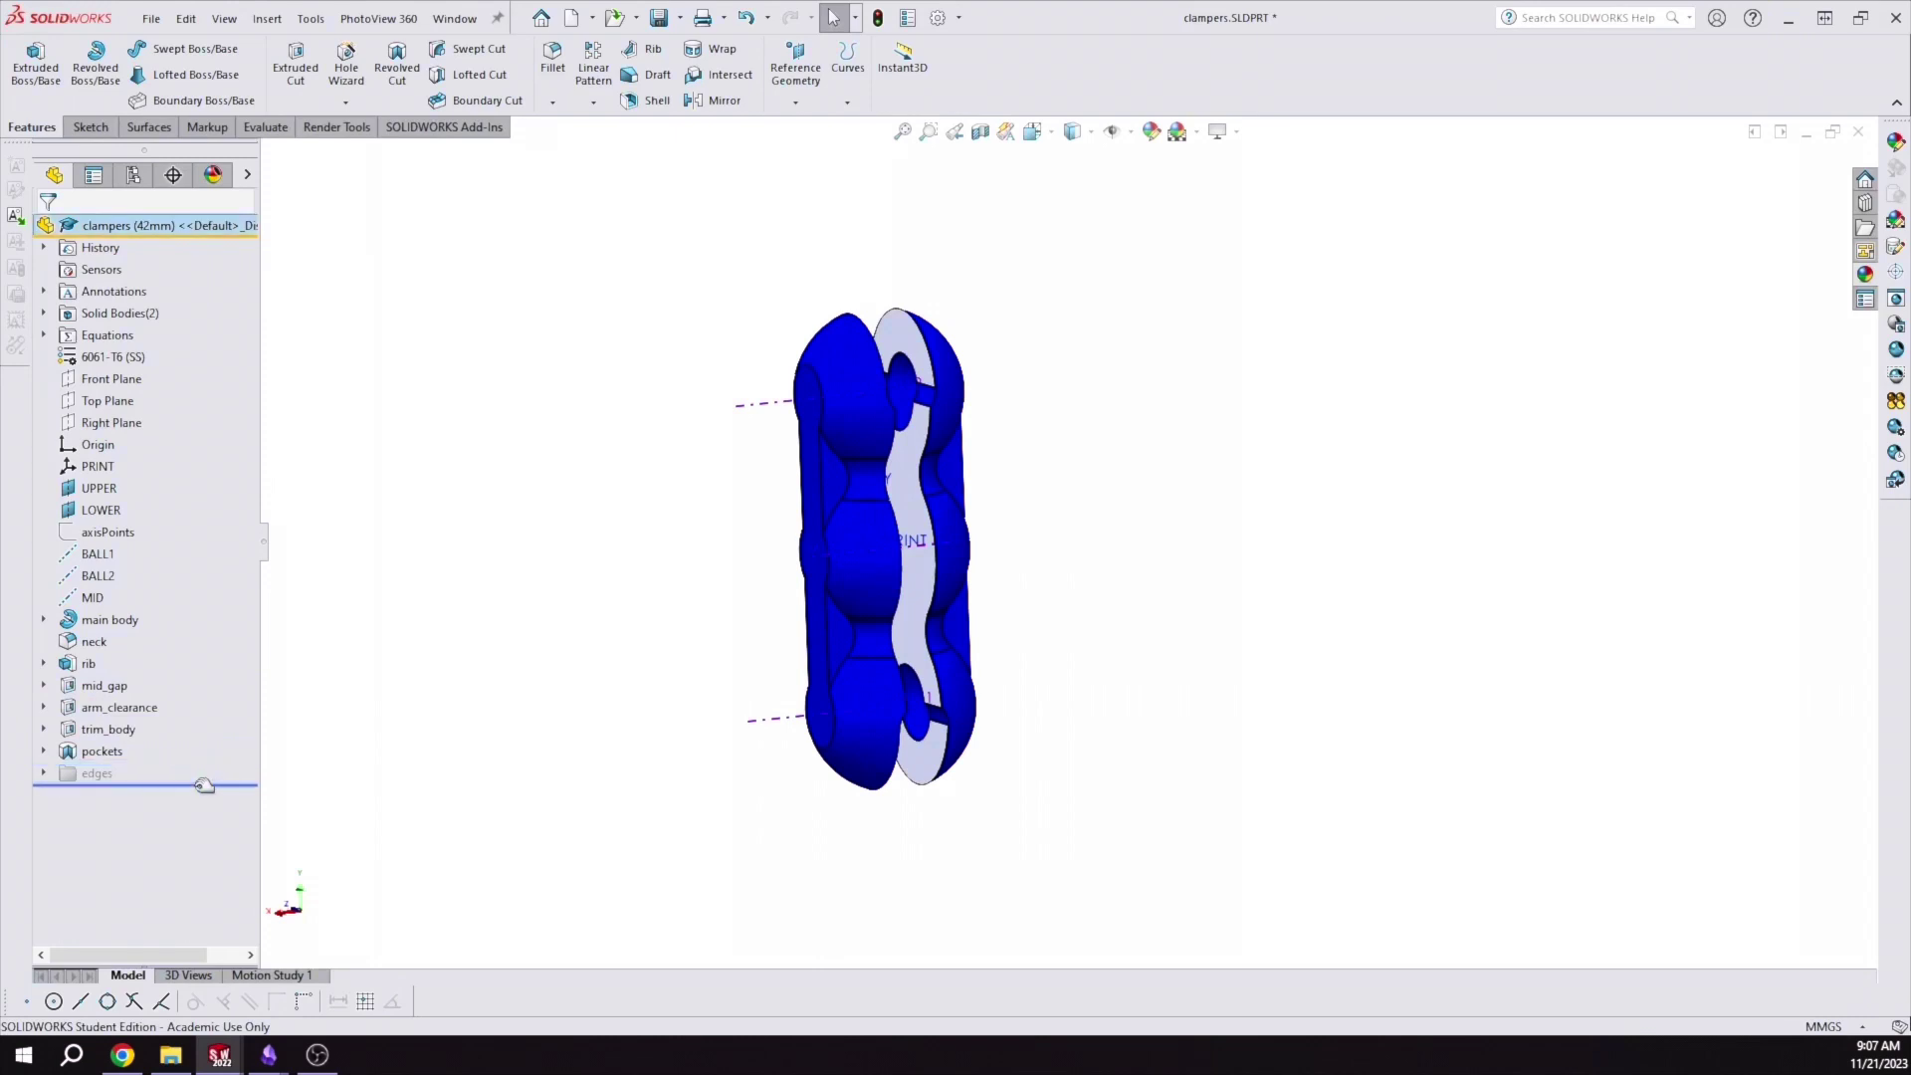
Open the sketch of the main body feature, examine its lobed profile and driving dimensions, and exit the sketch
scroll(971, 393, "down", 3)
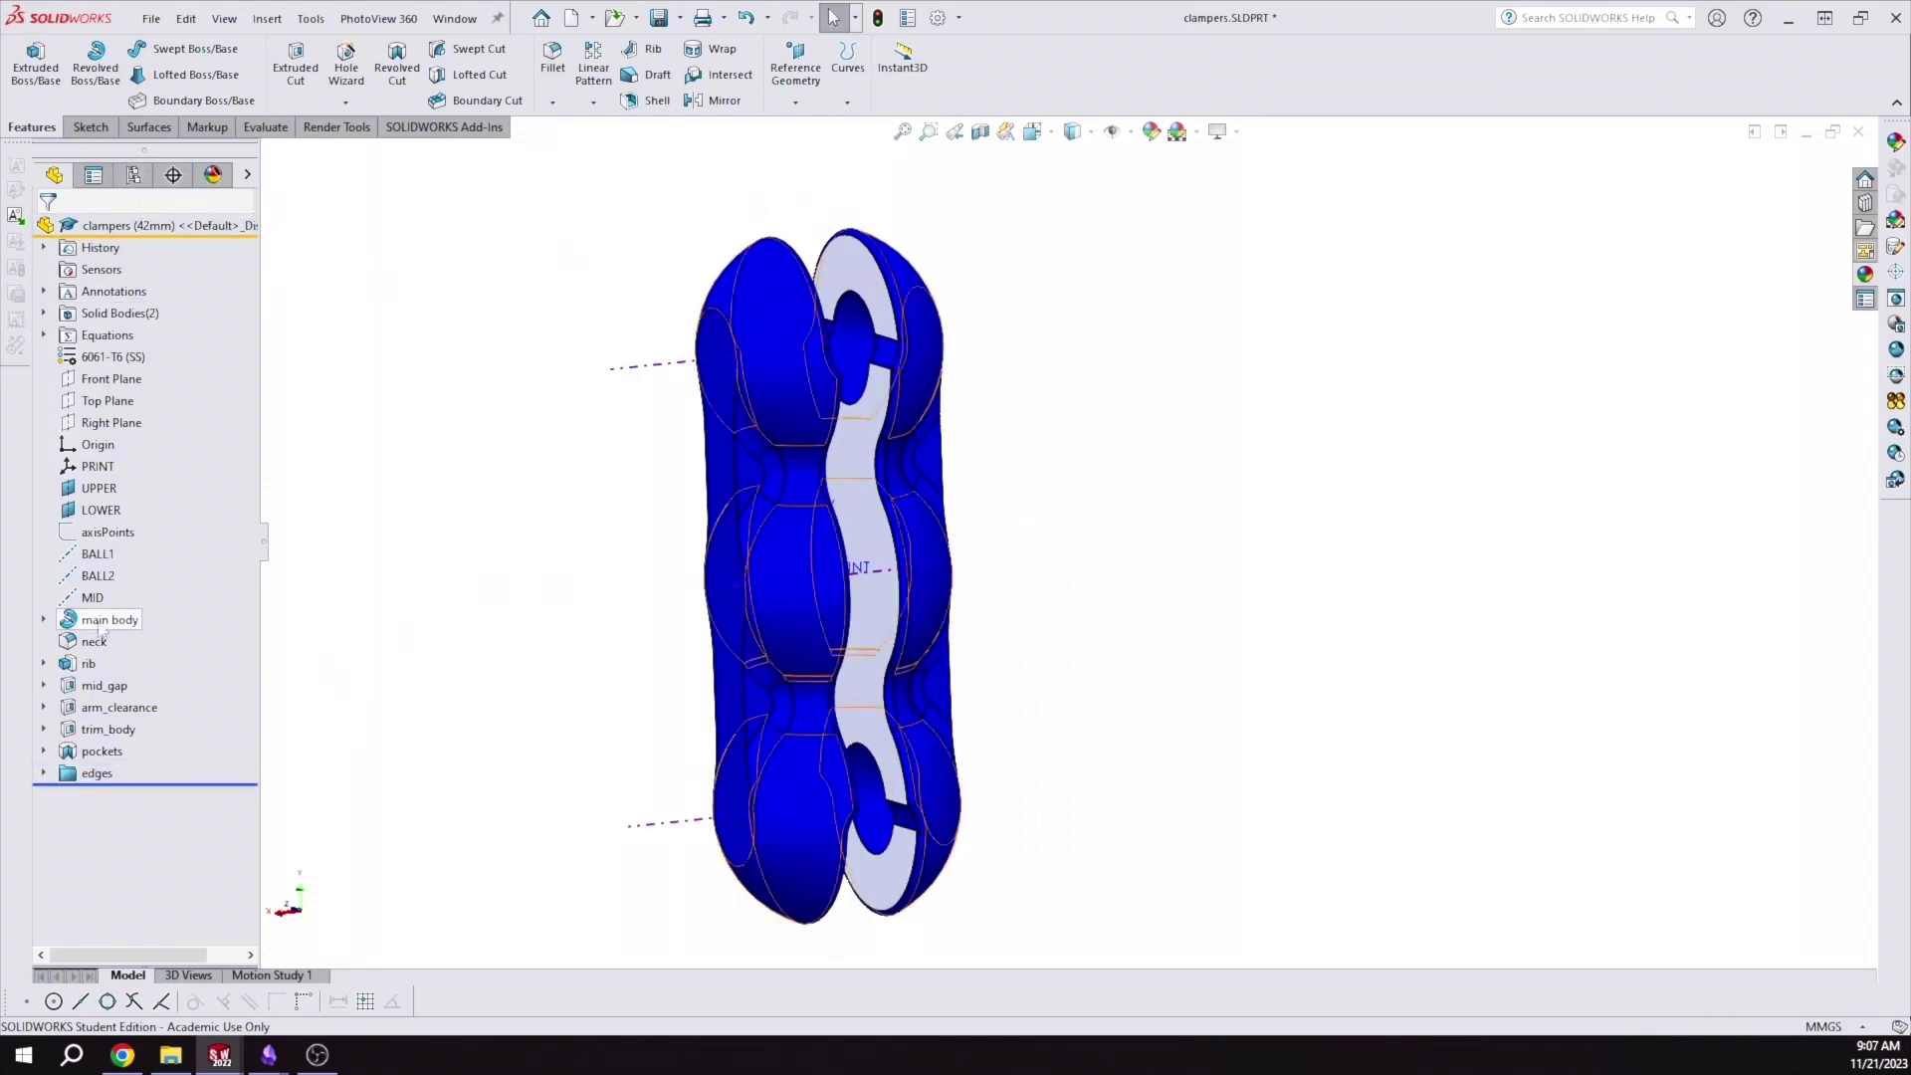
right_click(103, 623)
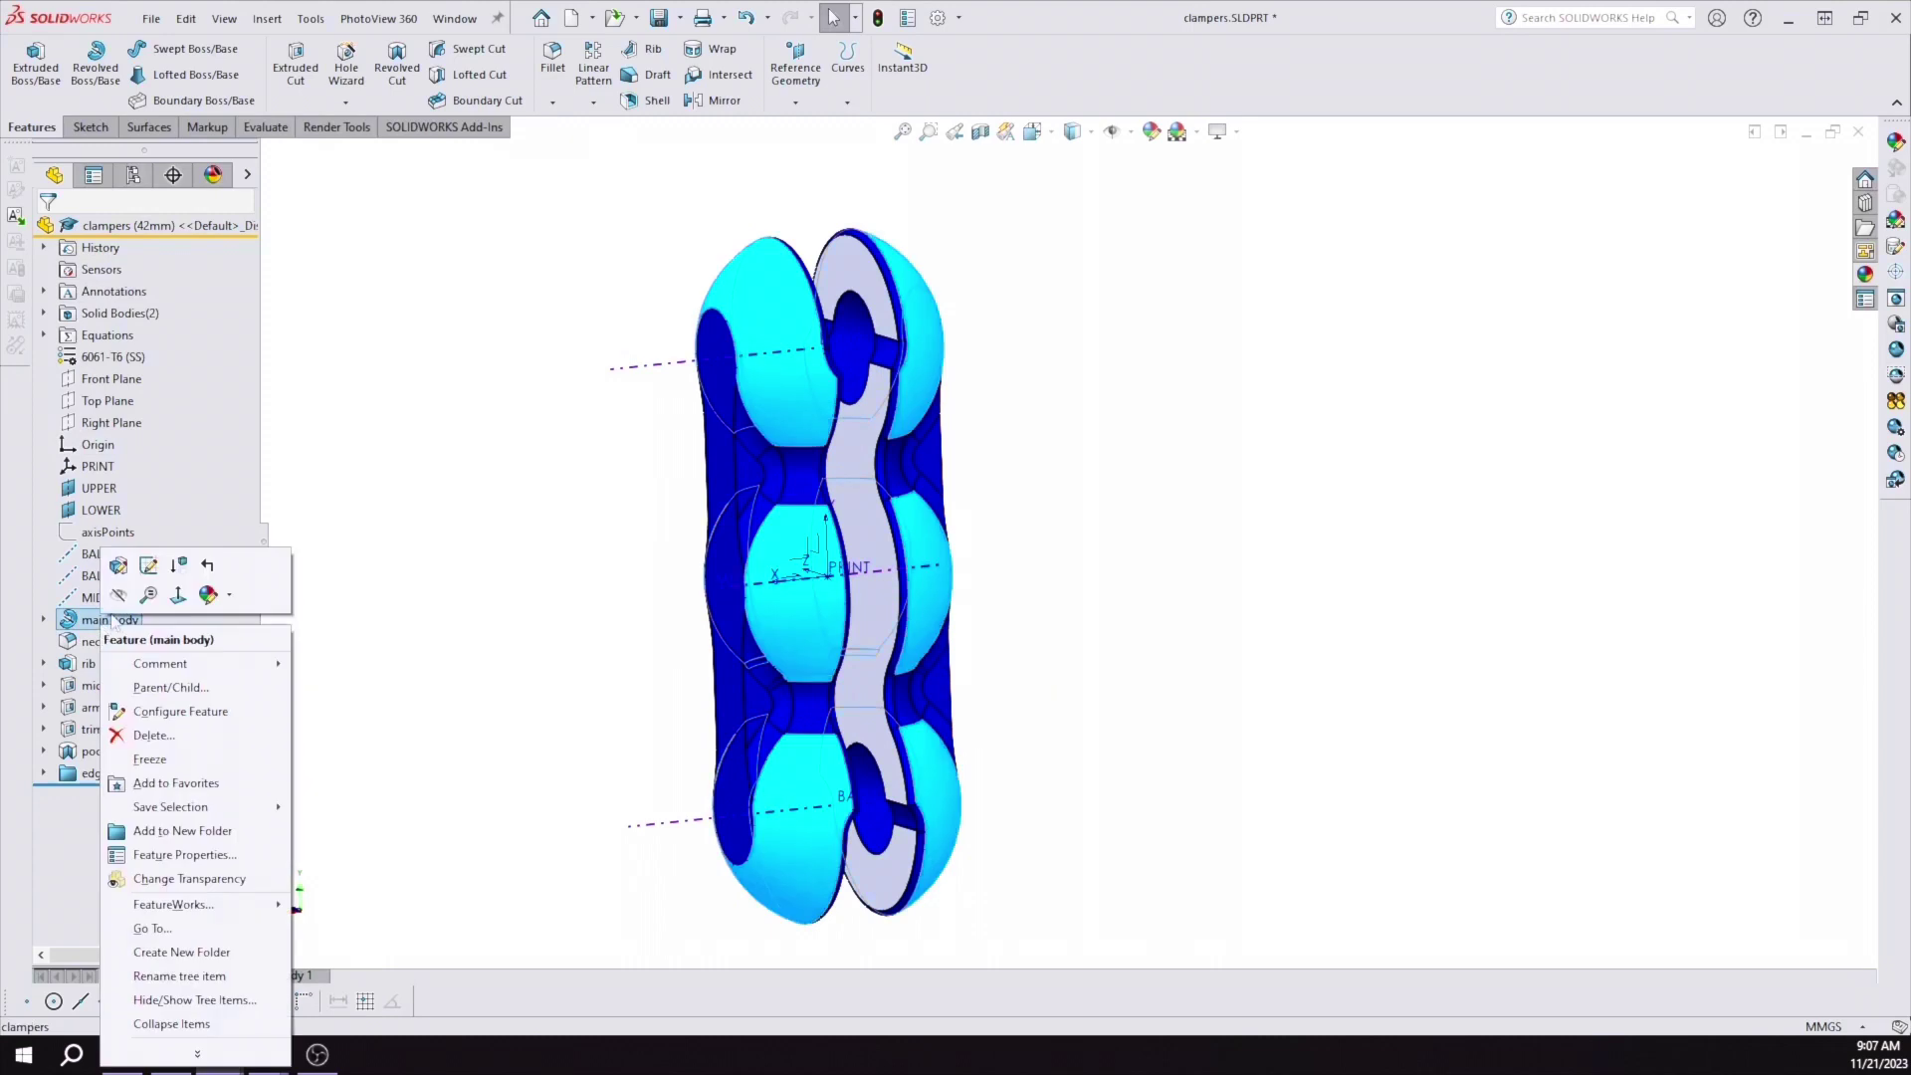
left_click(149, 567)
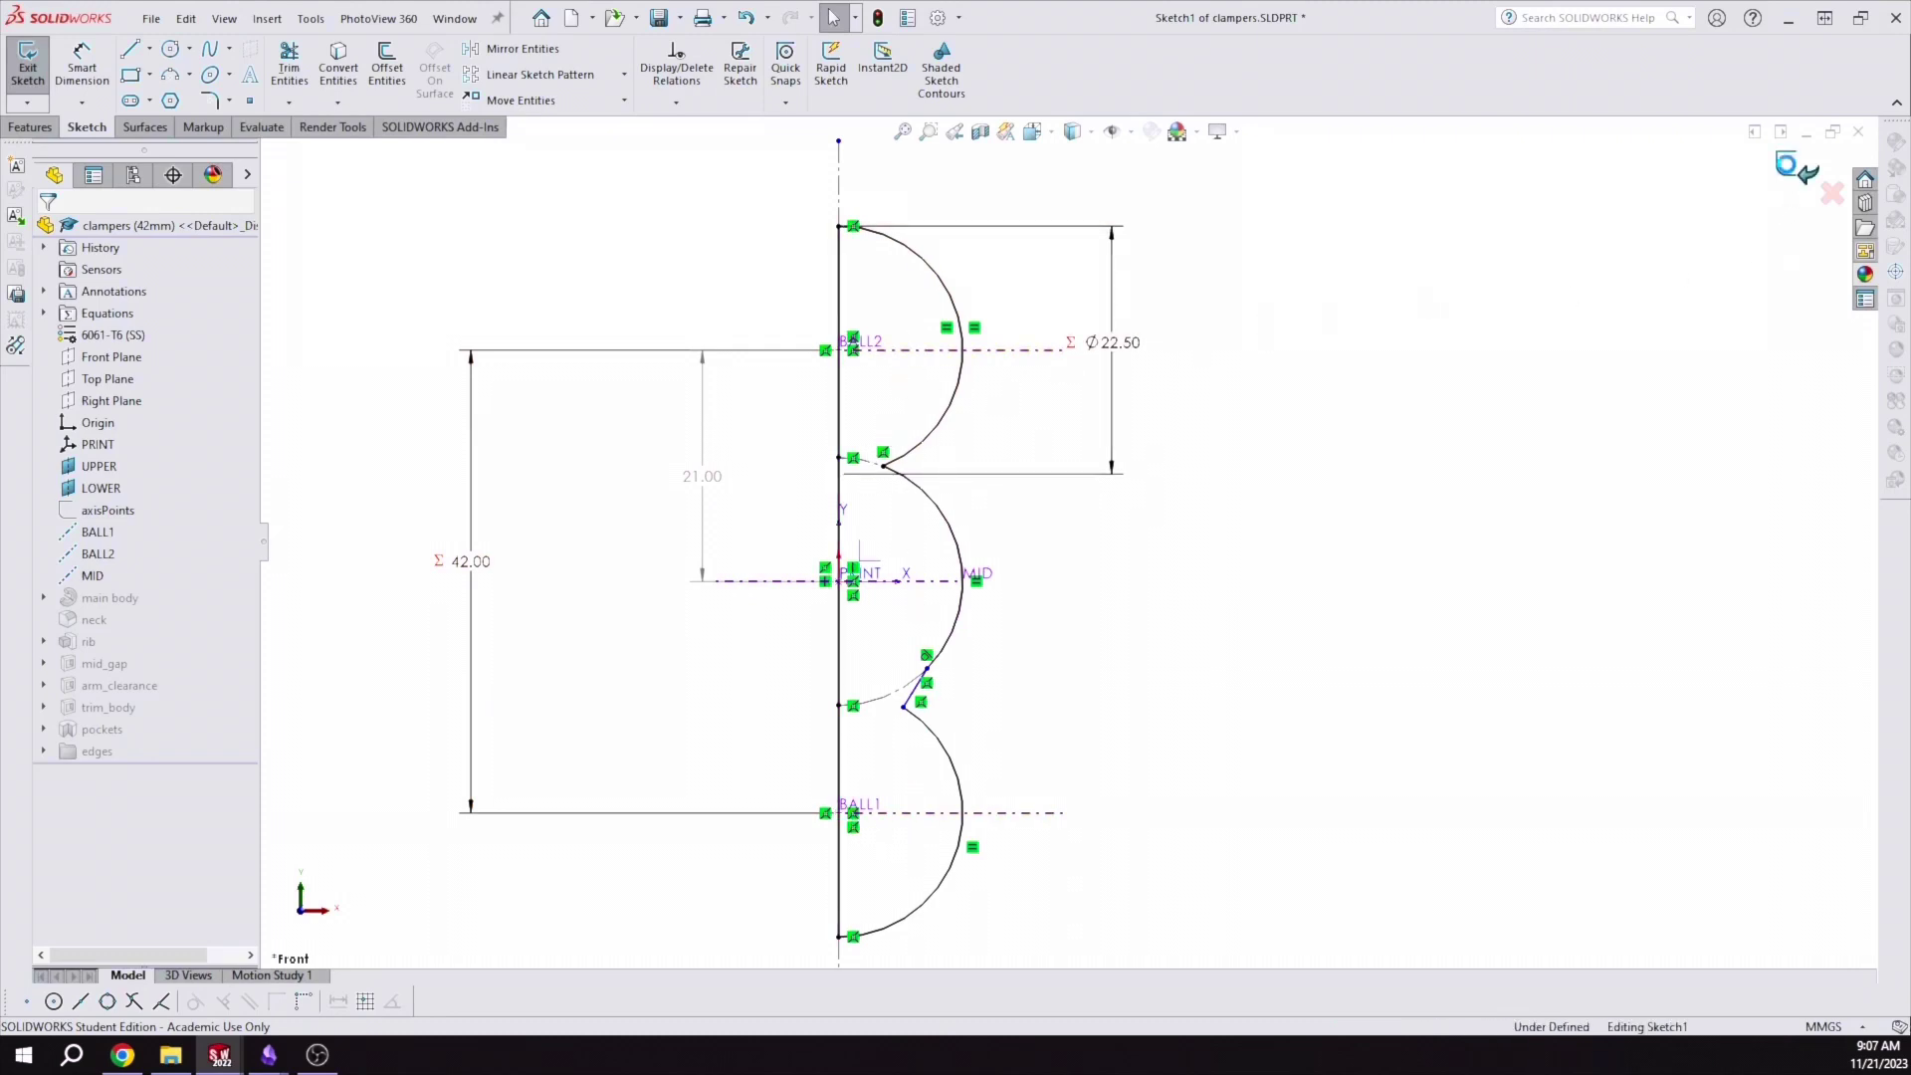
left_click(1791, 171)
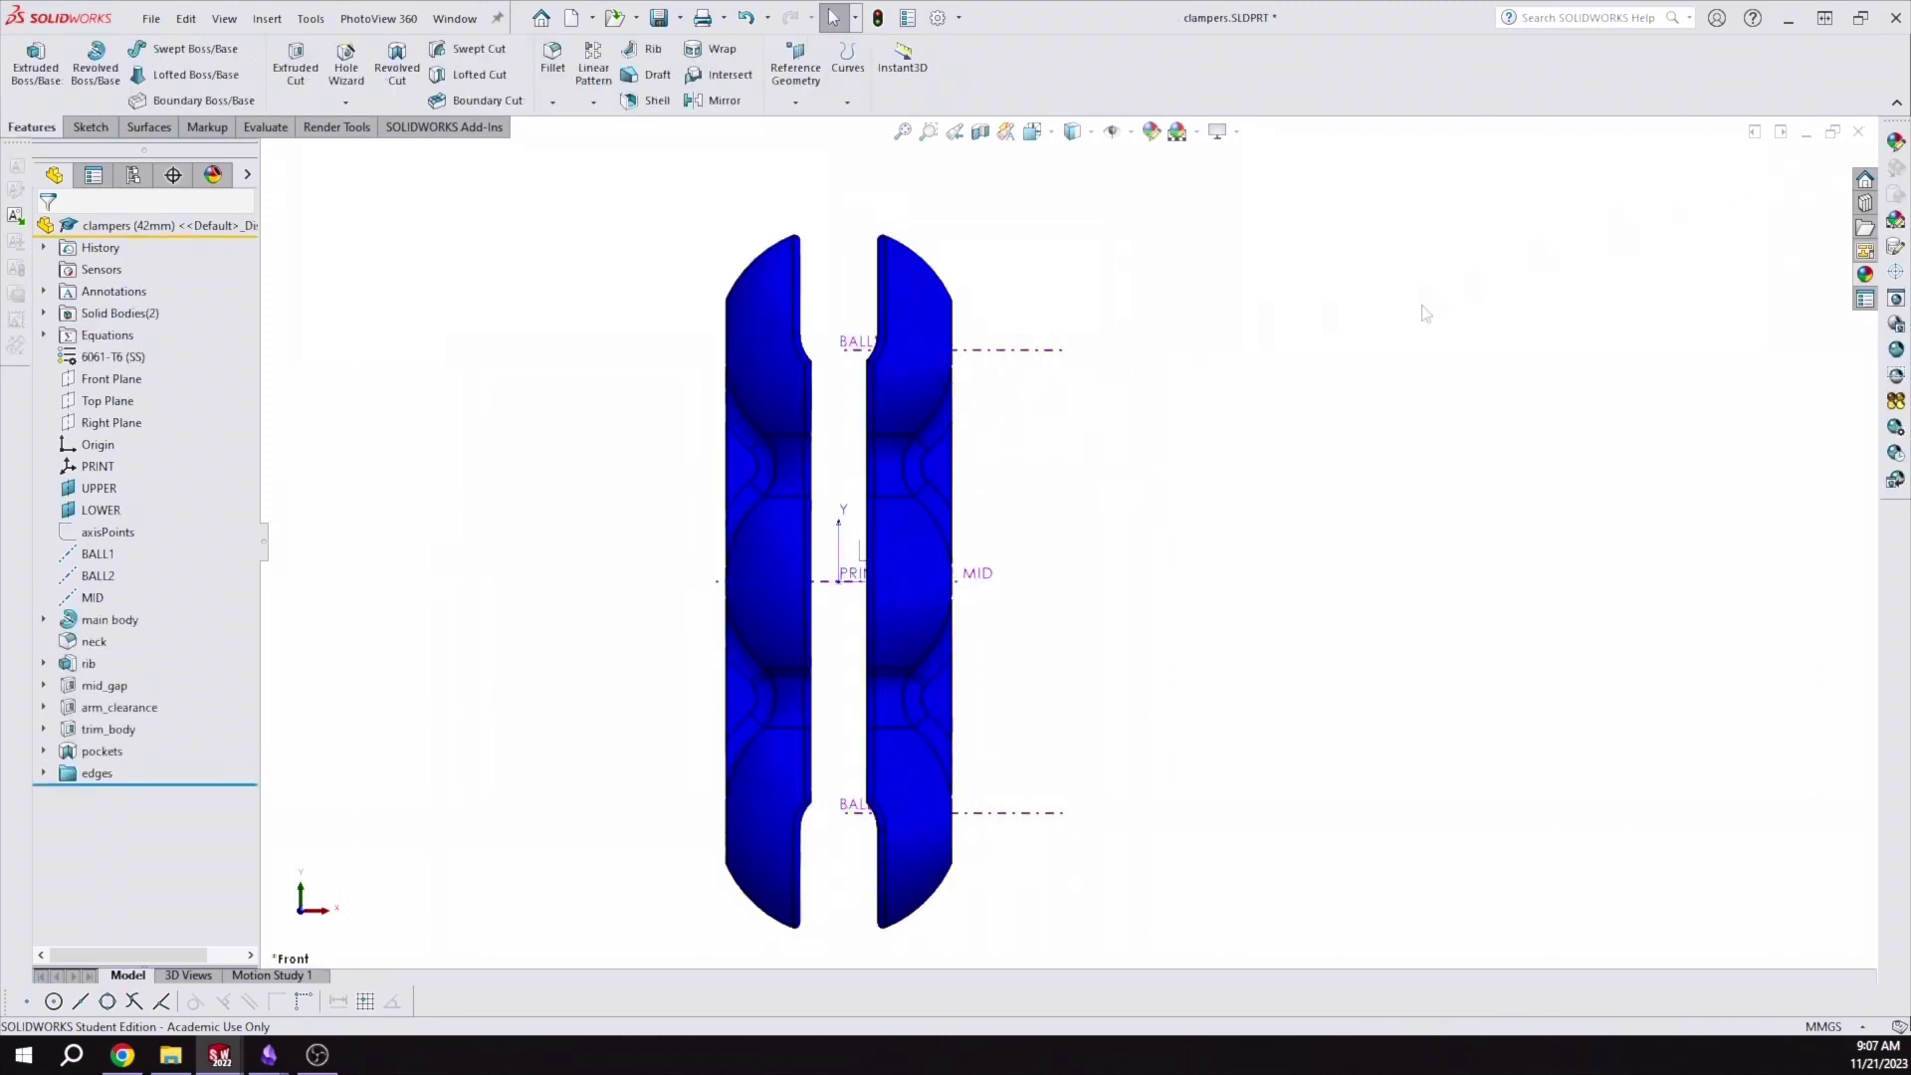
right_click(107, 619)
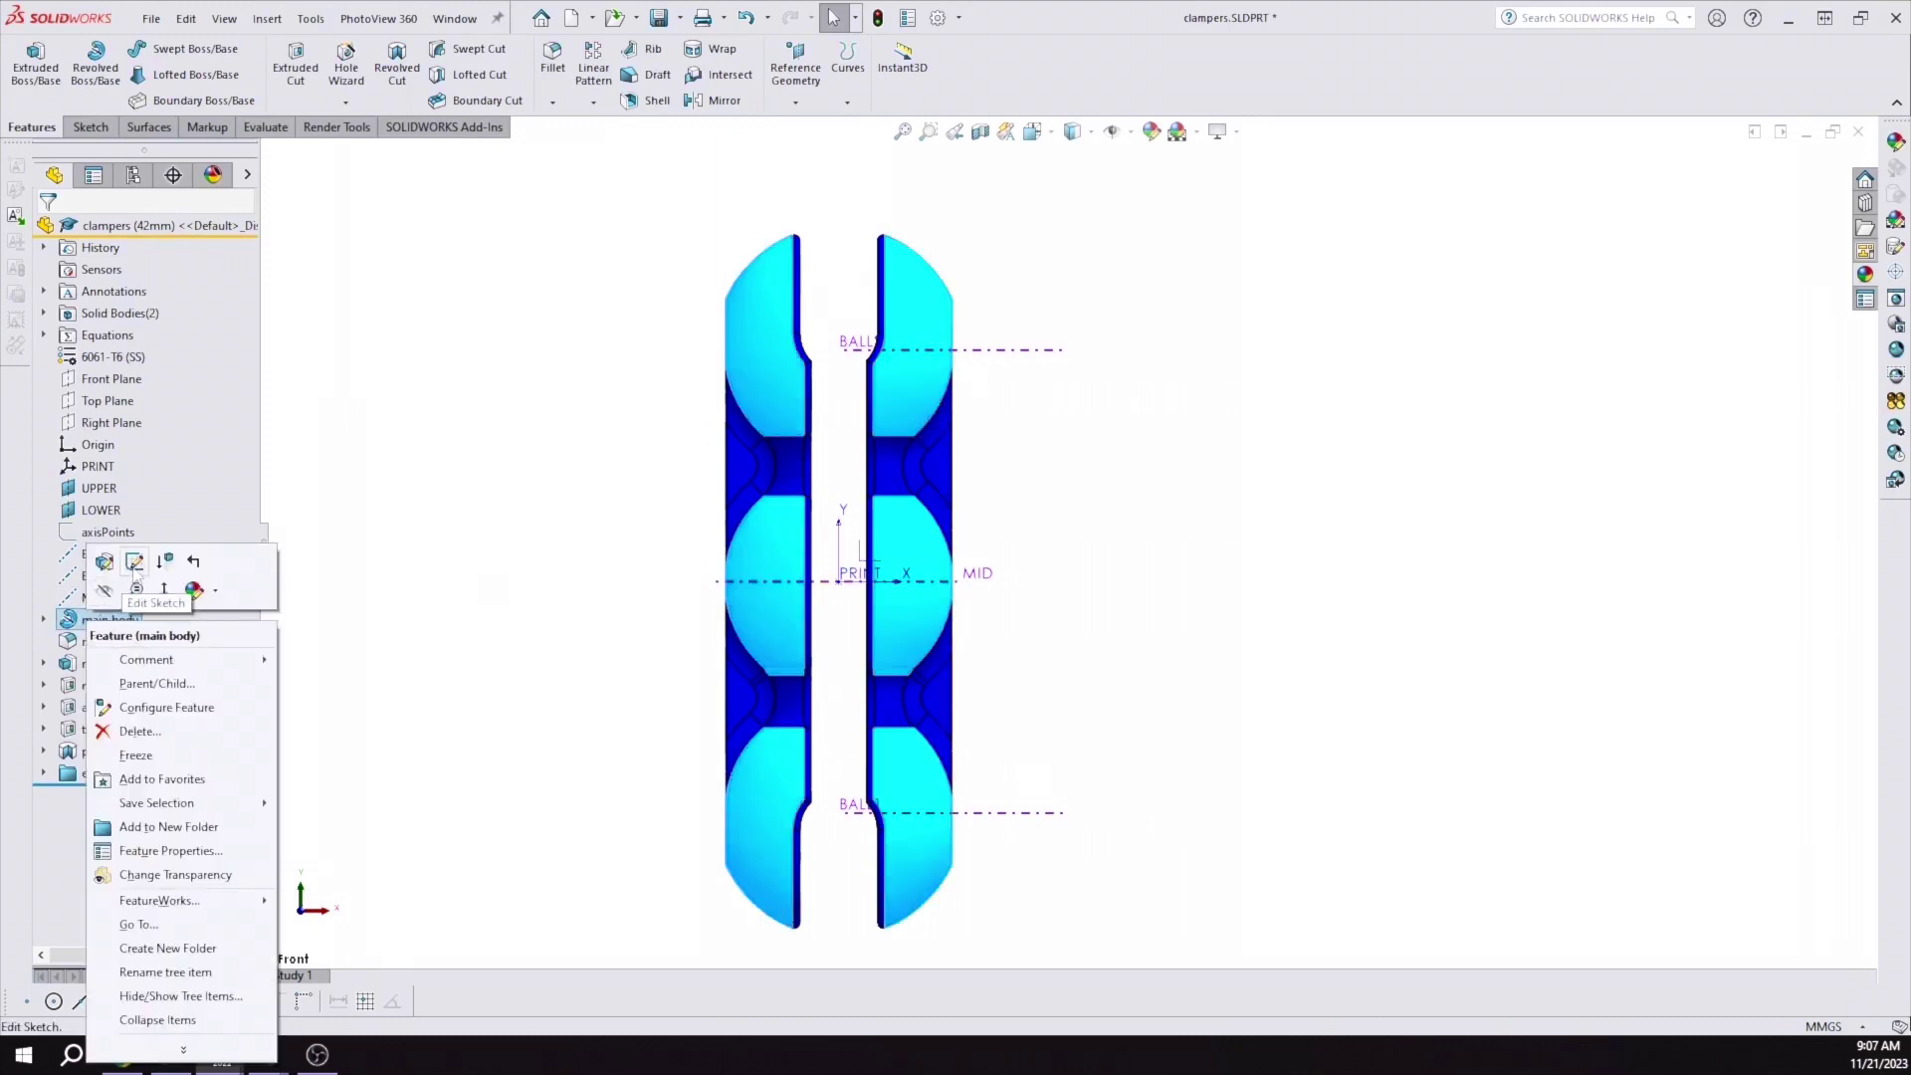
left_click(134, 563)
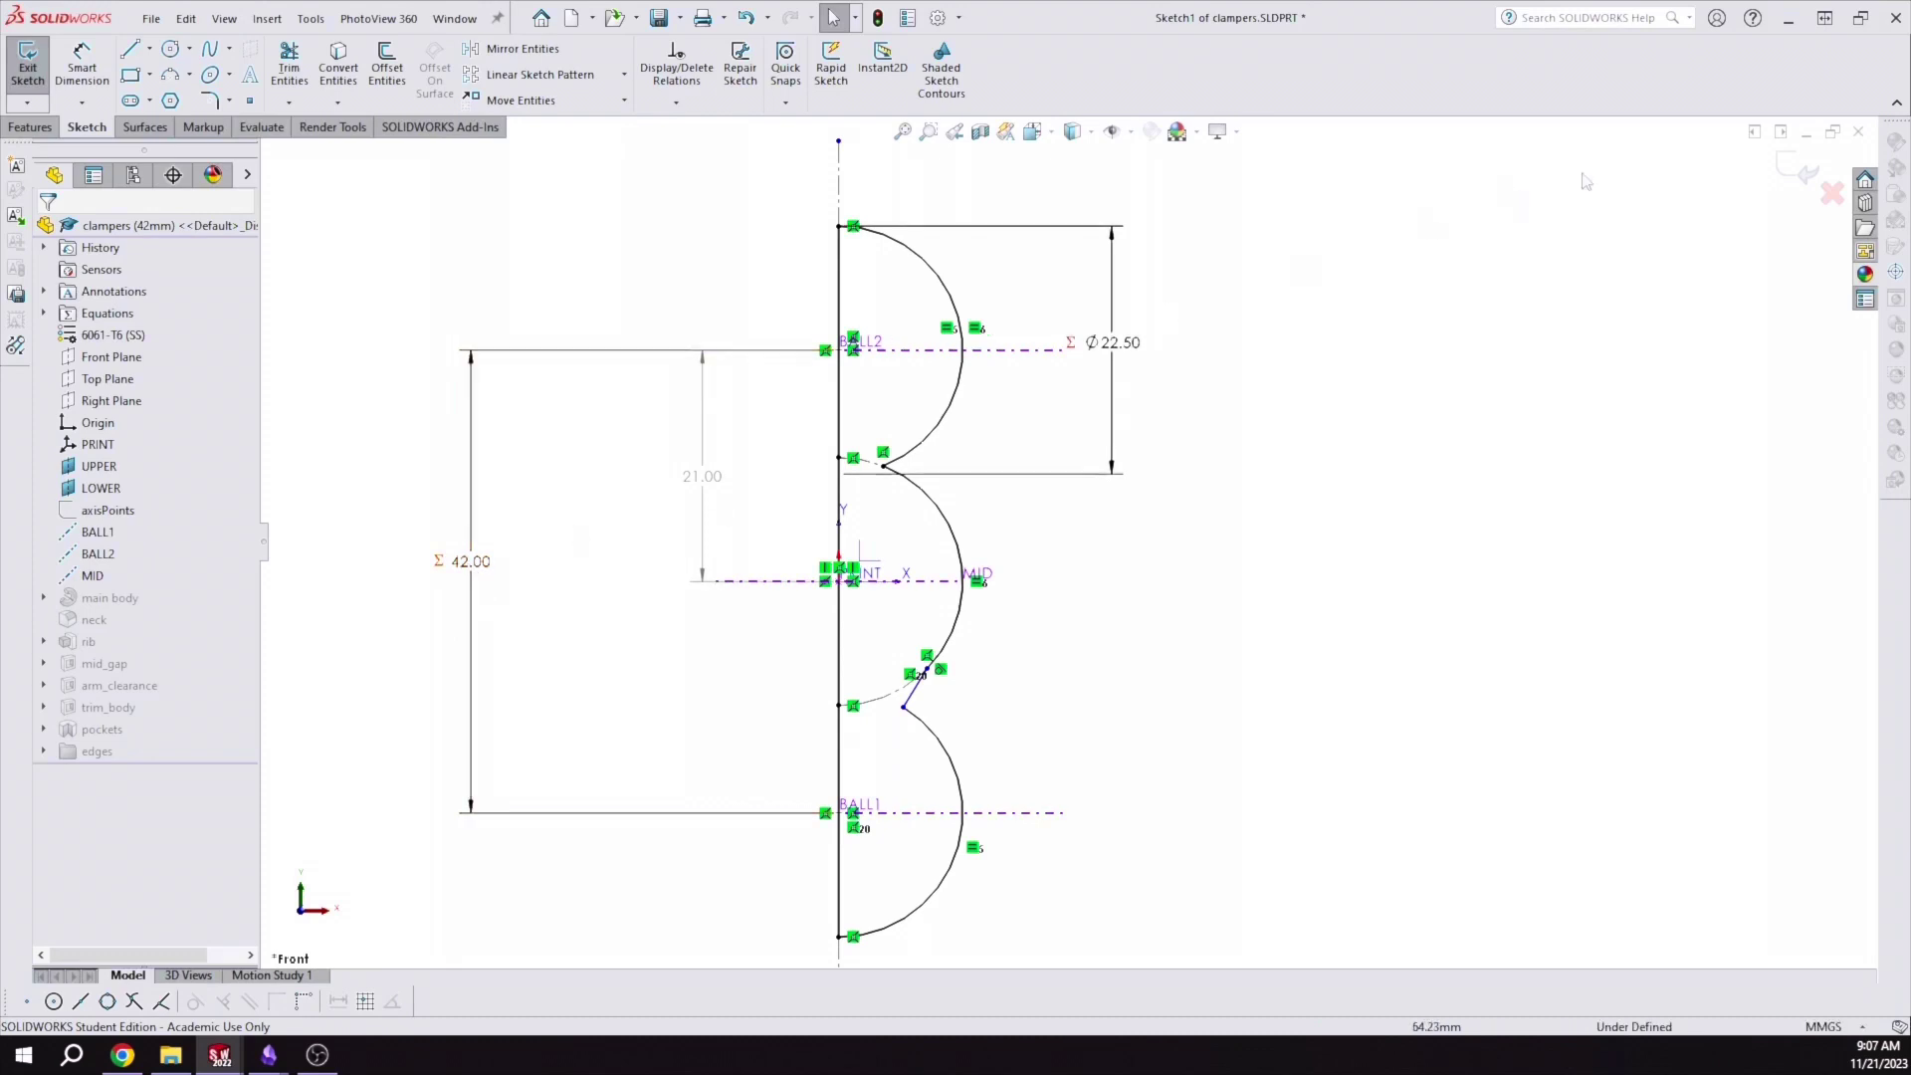
left_click(1804, 170)
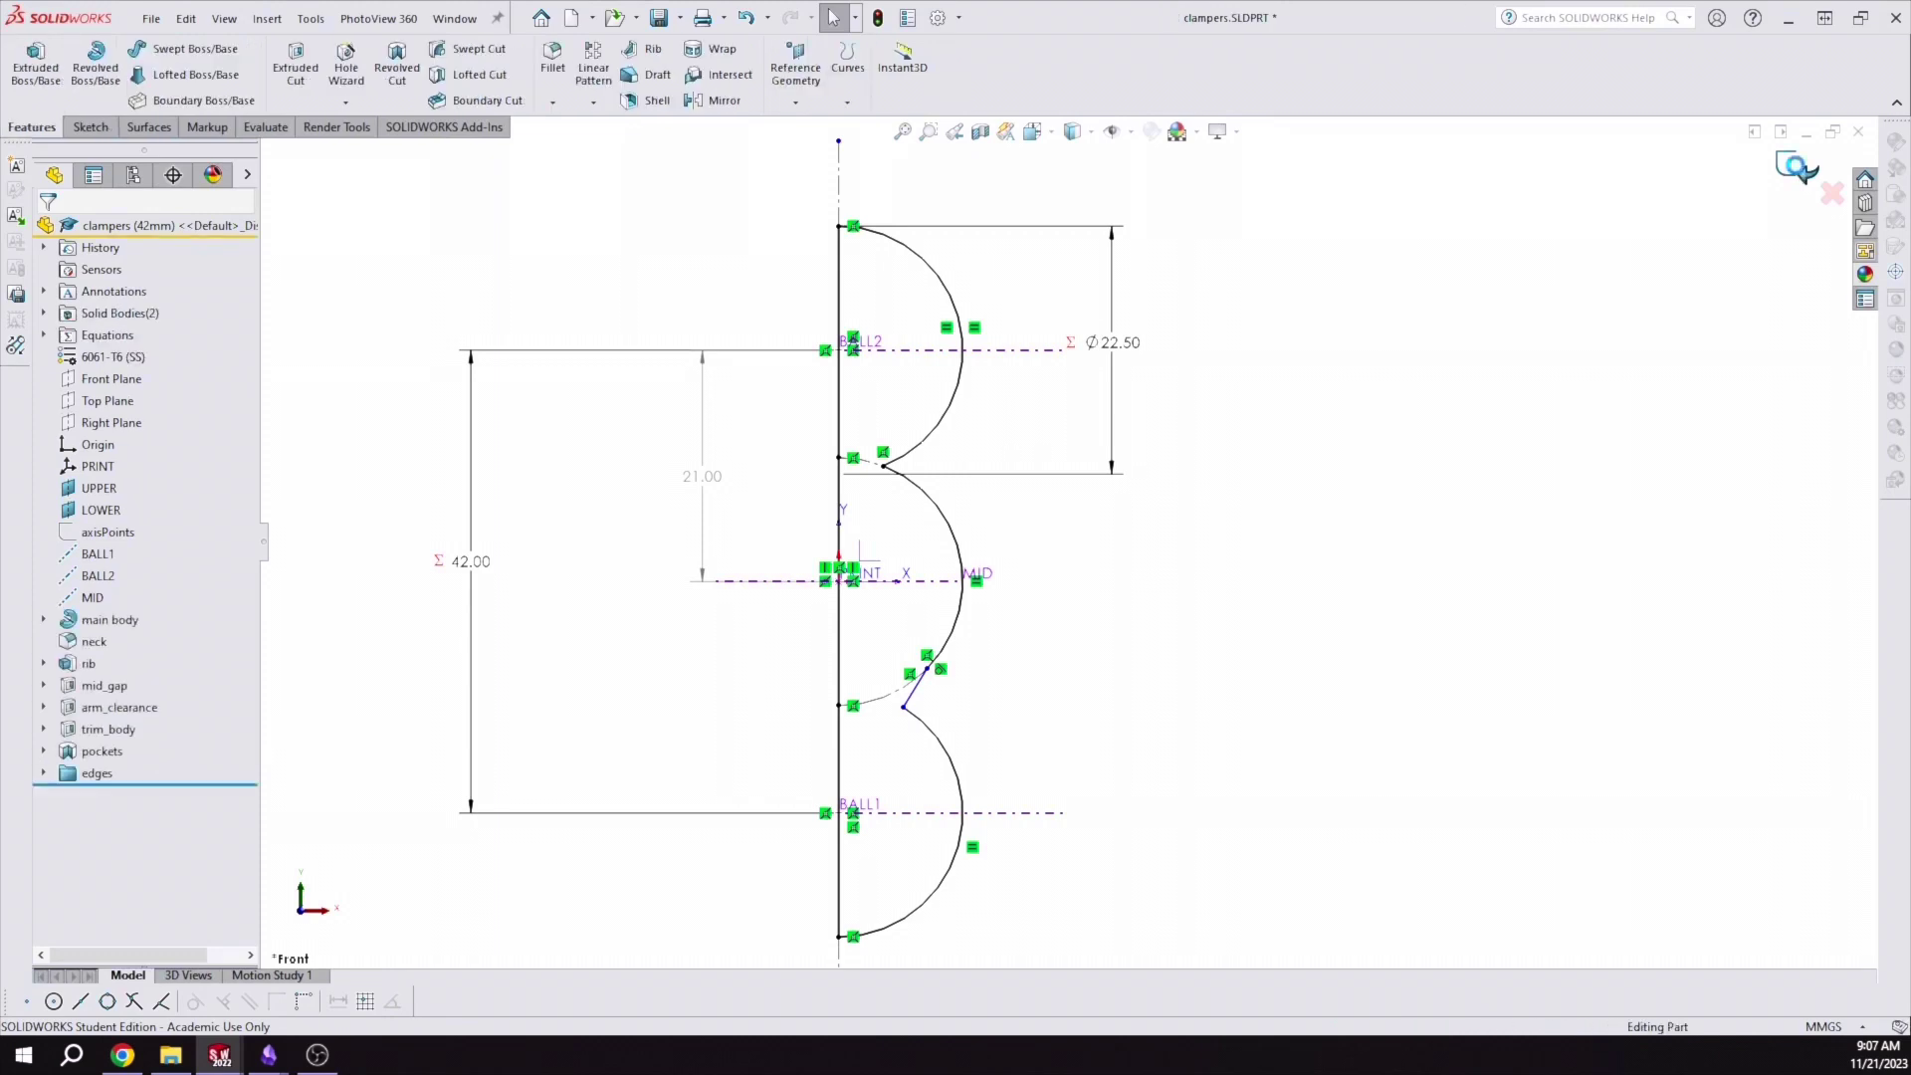
Compare the part's configurations by activating 32mm and returning to 42mm
left_click(134, 177)
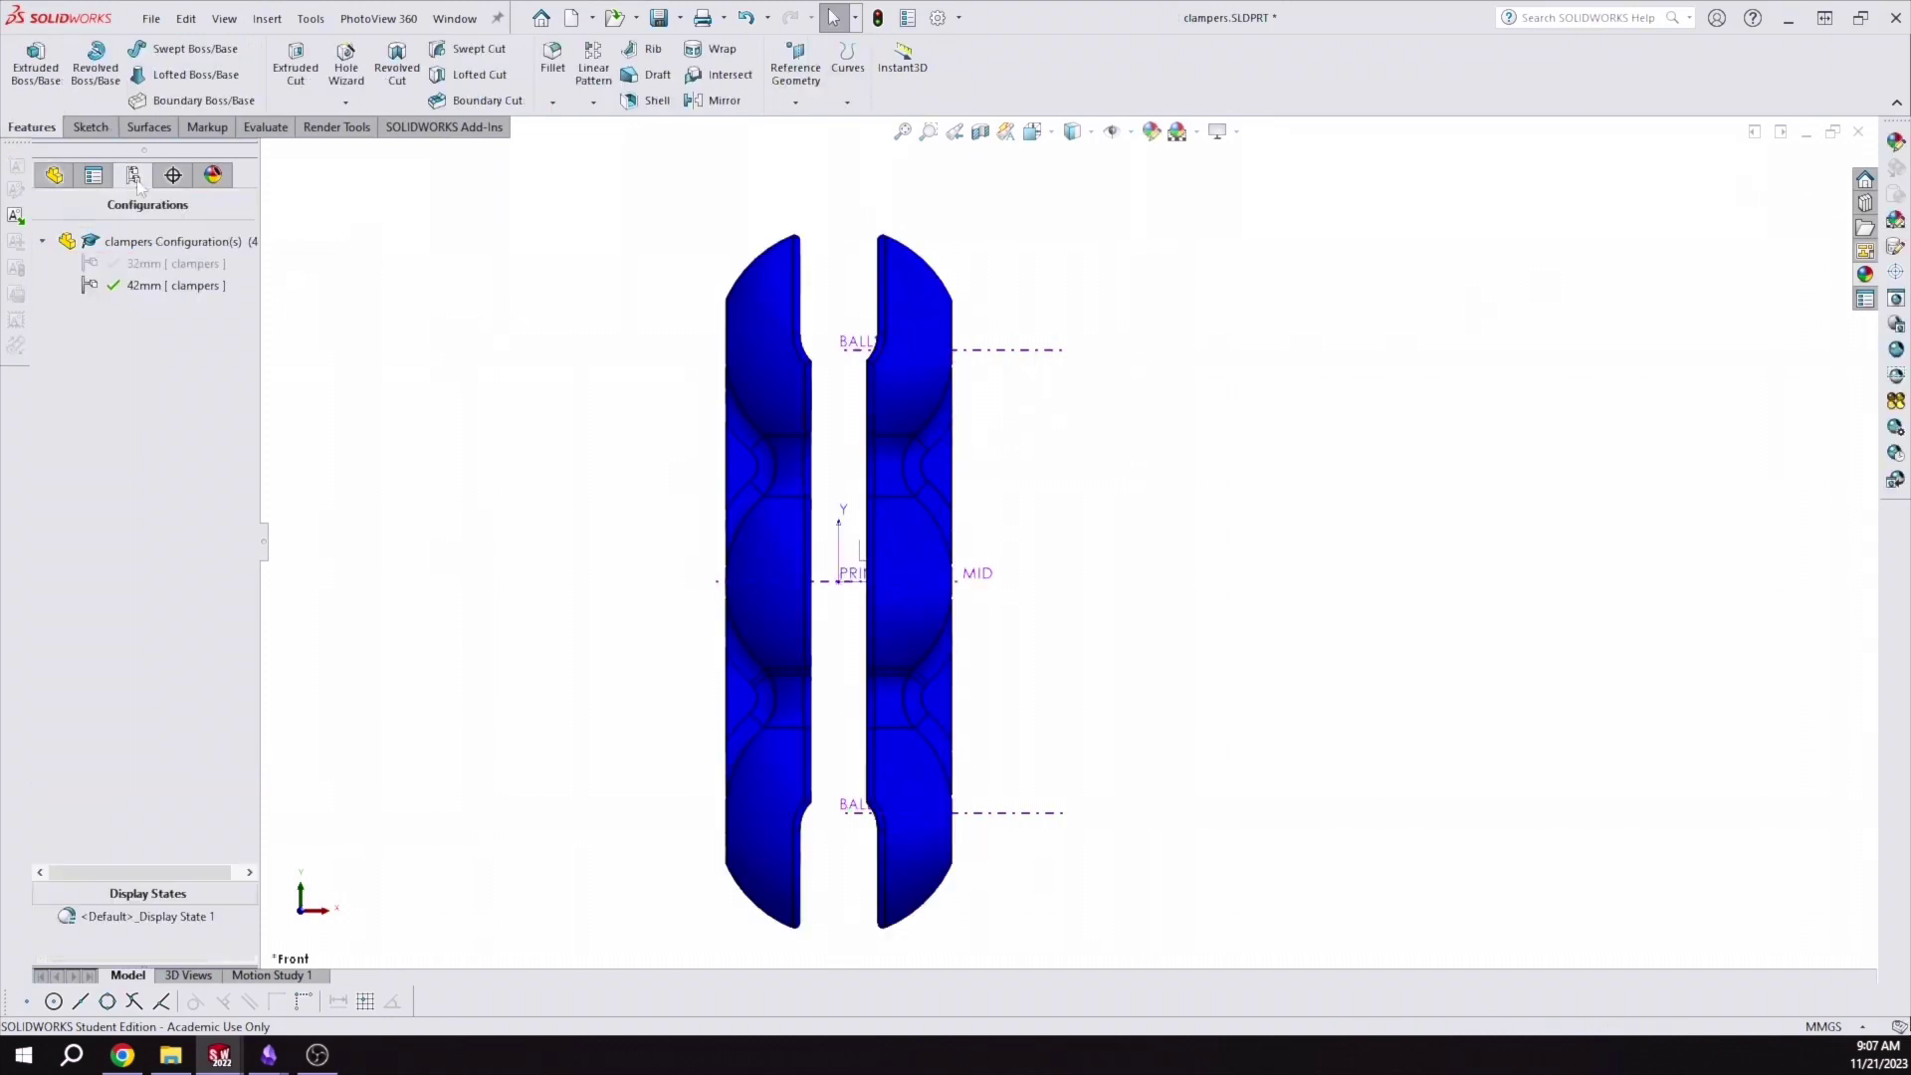
right_click(155, 267)
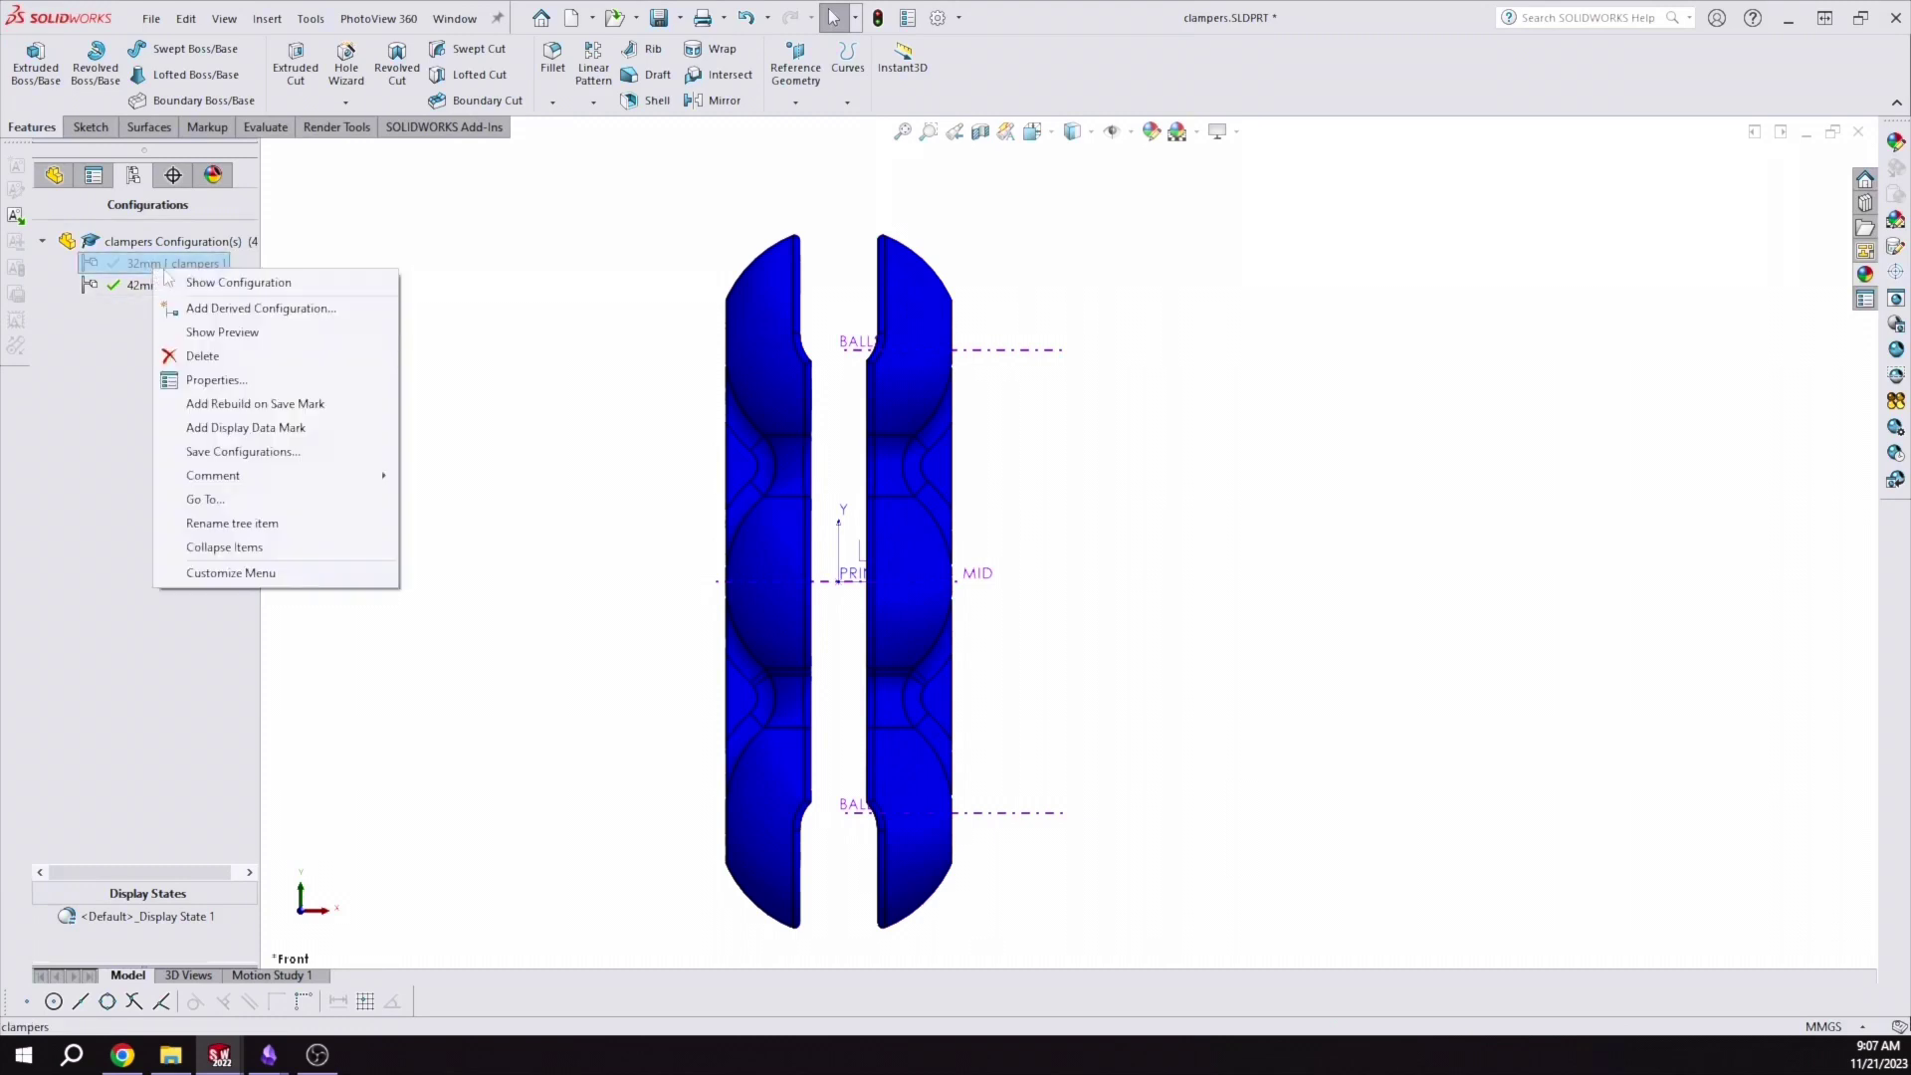
left_click(214, 282)
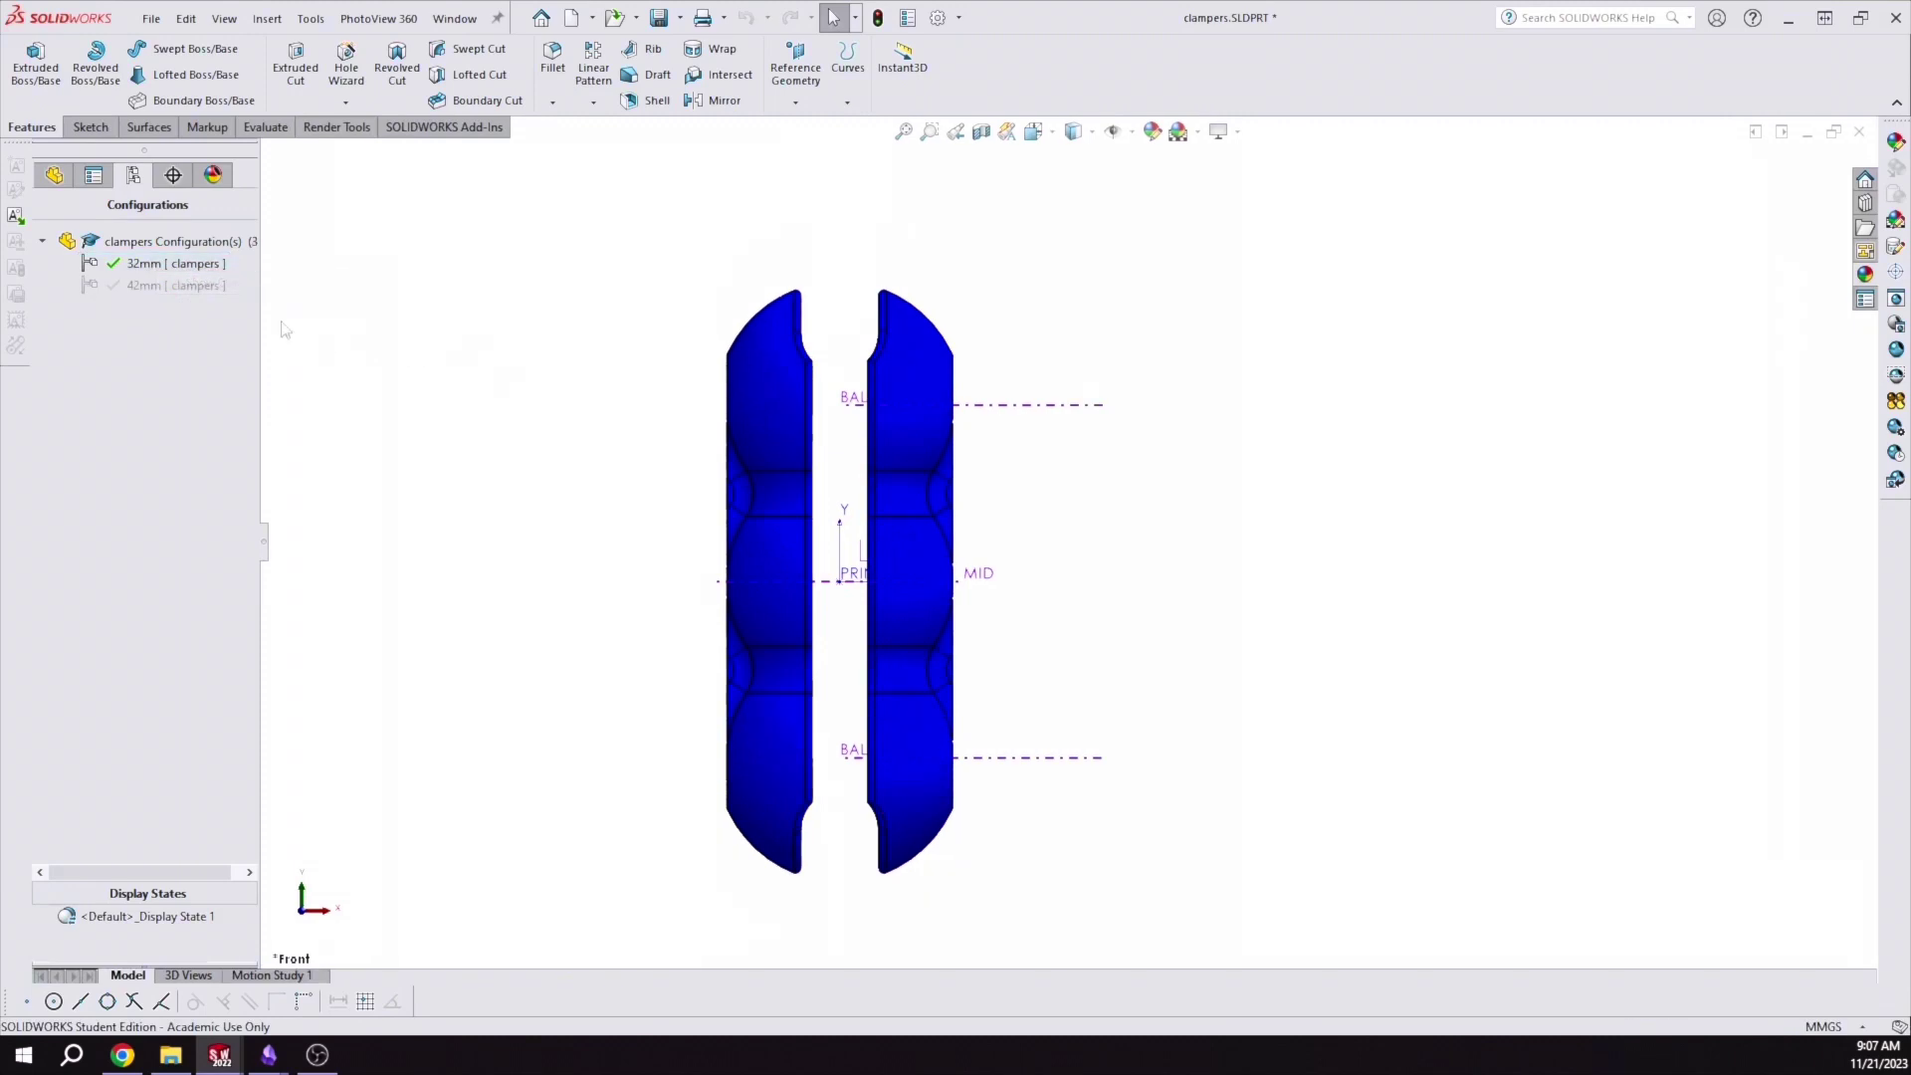
right_click(185, 291)
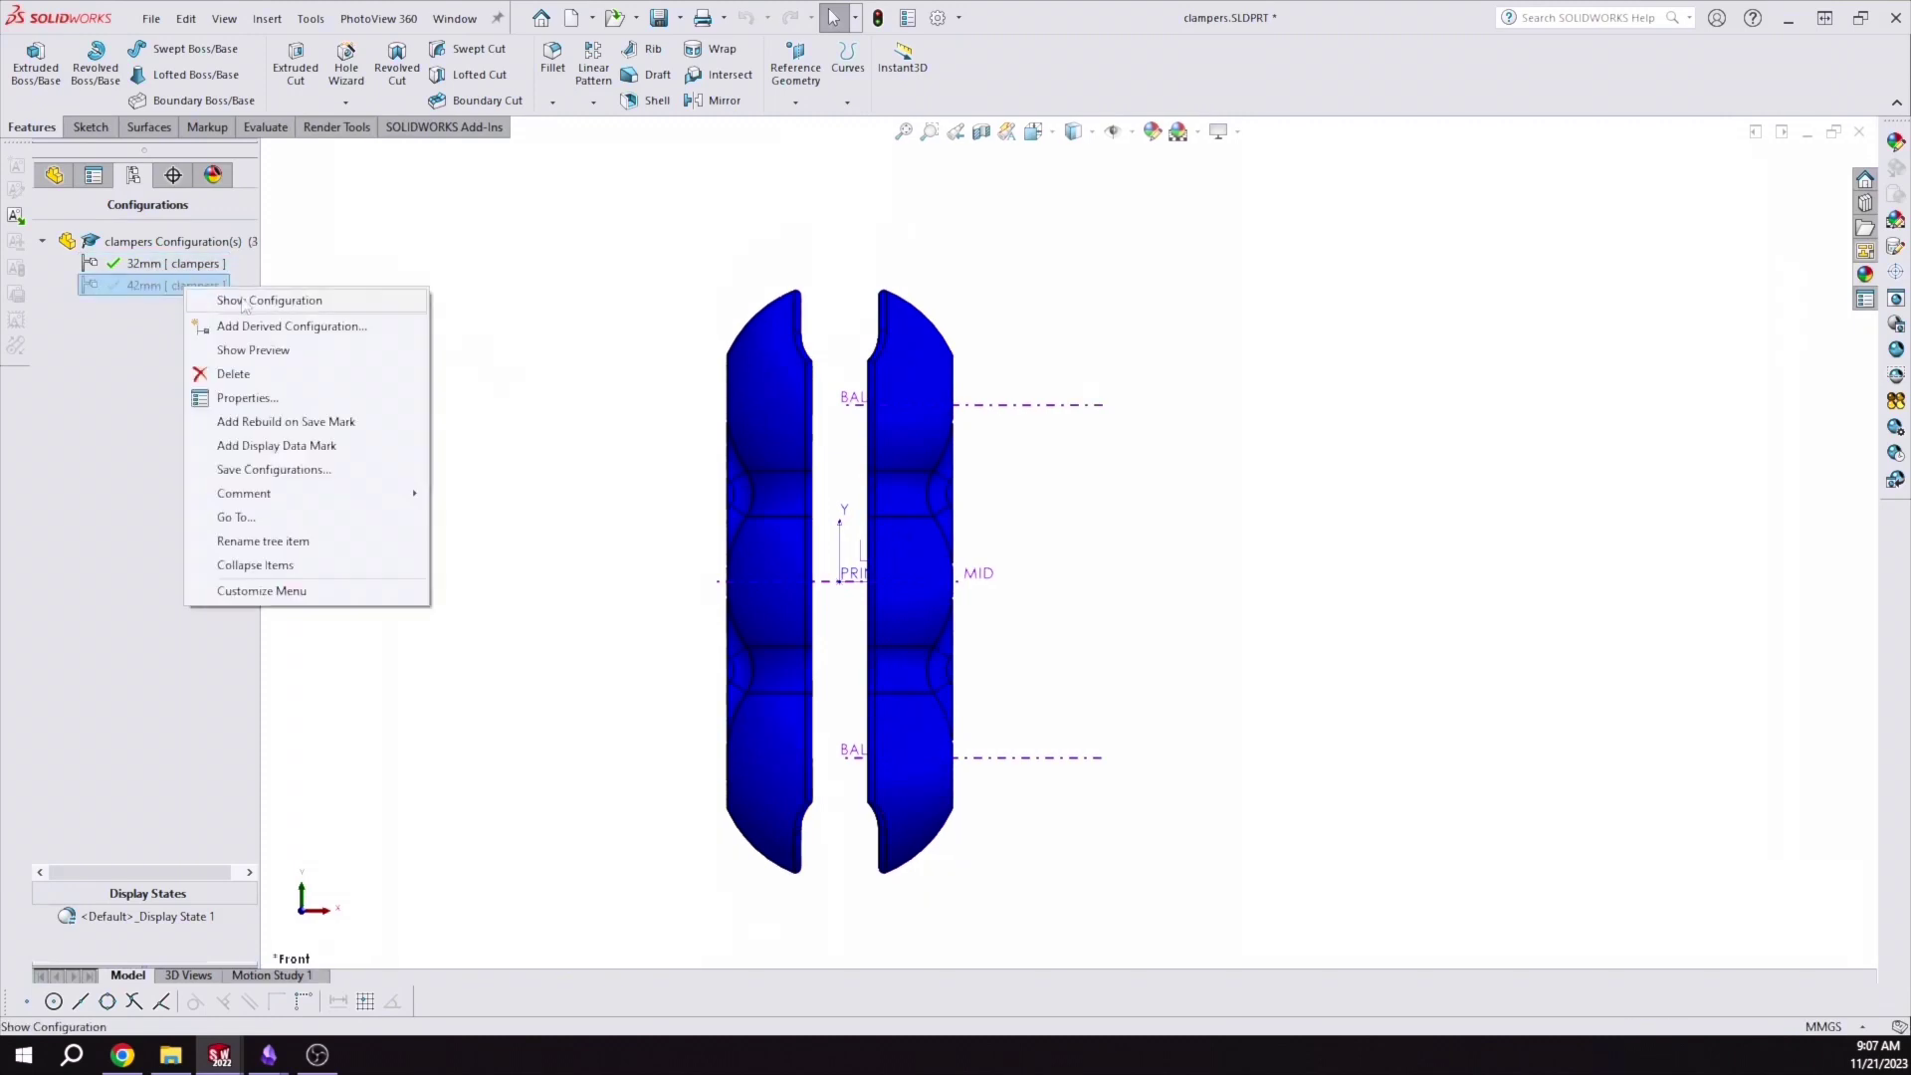
left_click(249, 307)
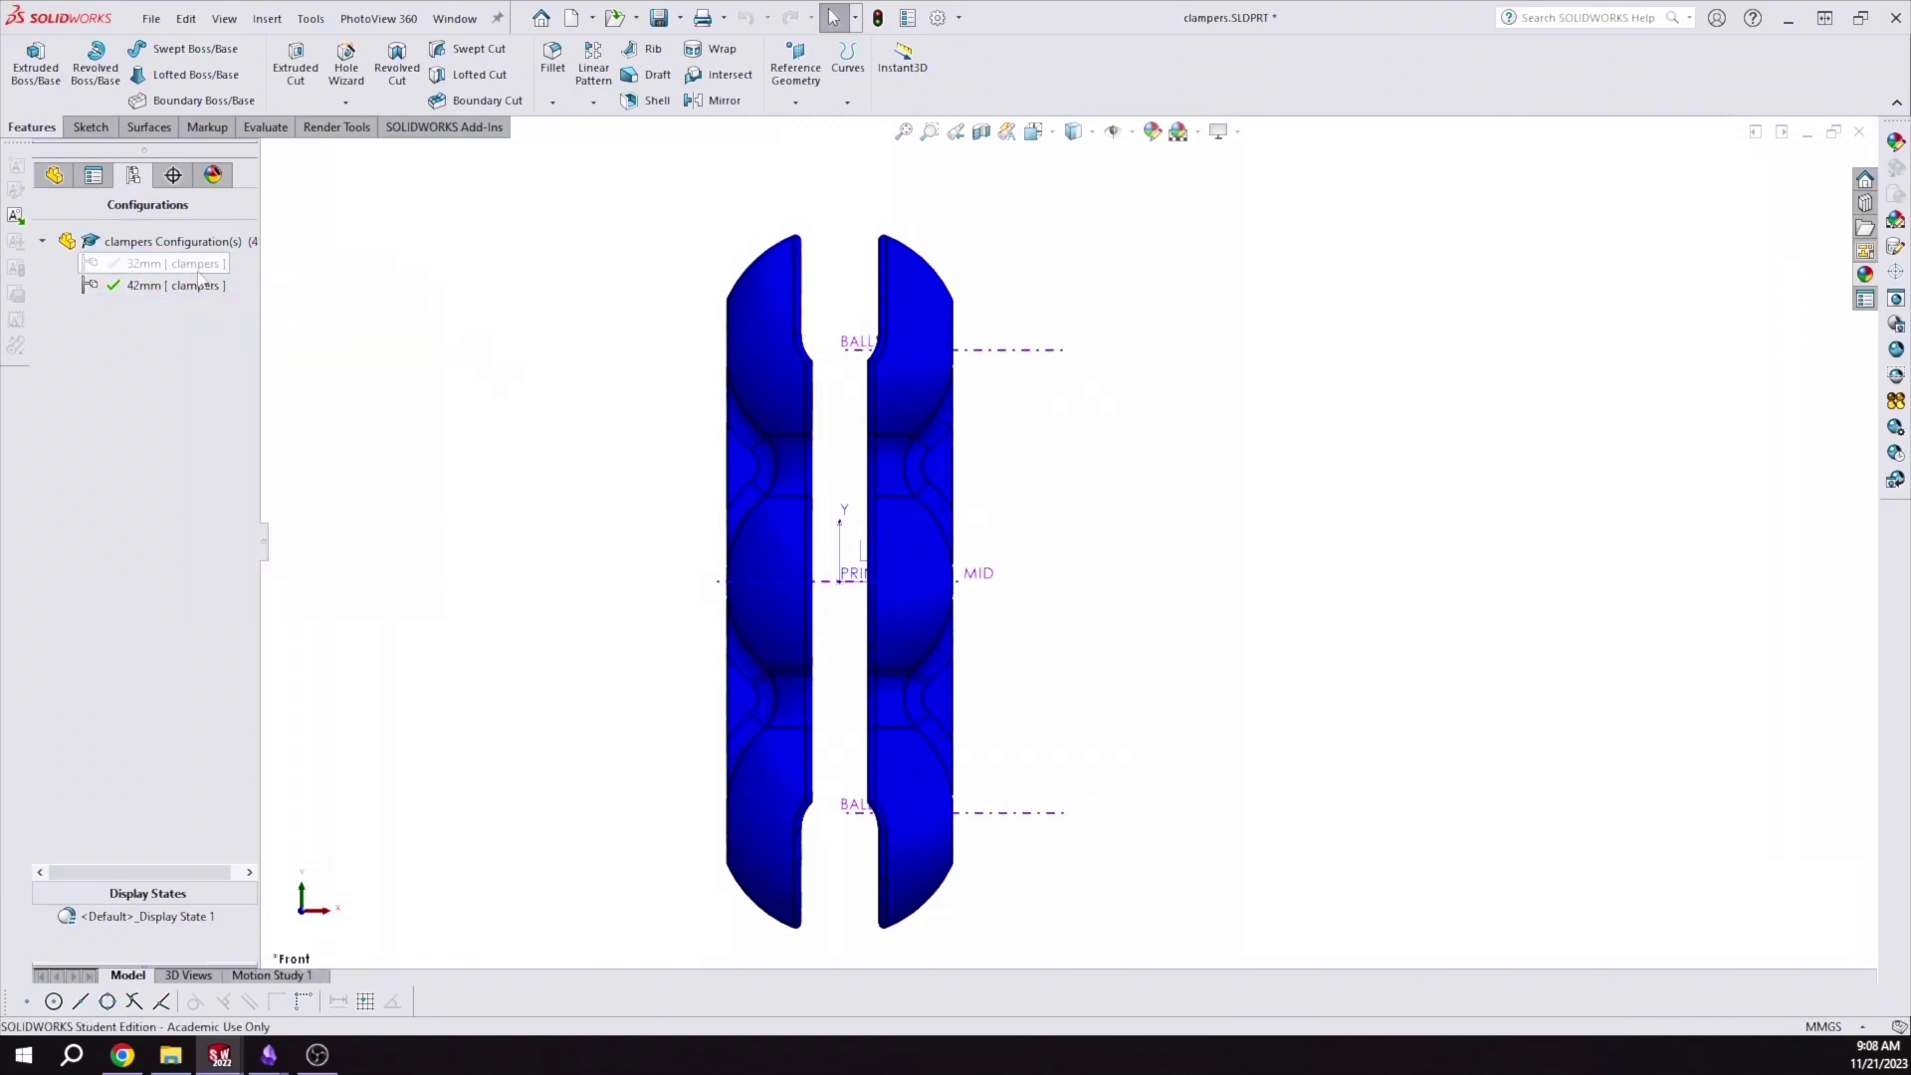
Examine the upper ball socket in the 42mm configuration and activate the 32mm configuration for comparison
middle_click_drag(687, 380, 713, 396)
scroll(950, 403, "down", 5)
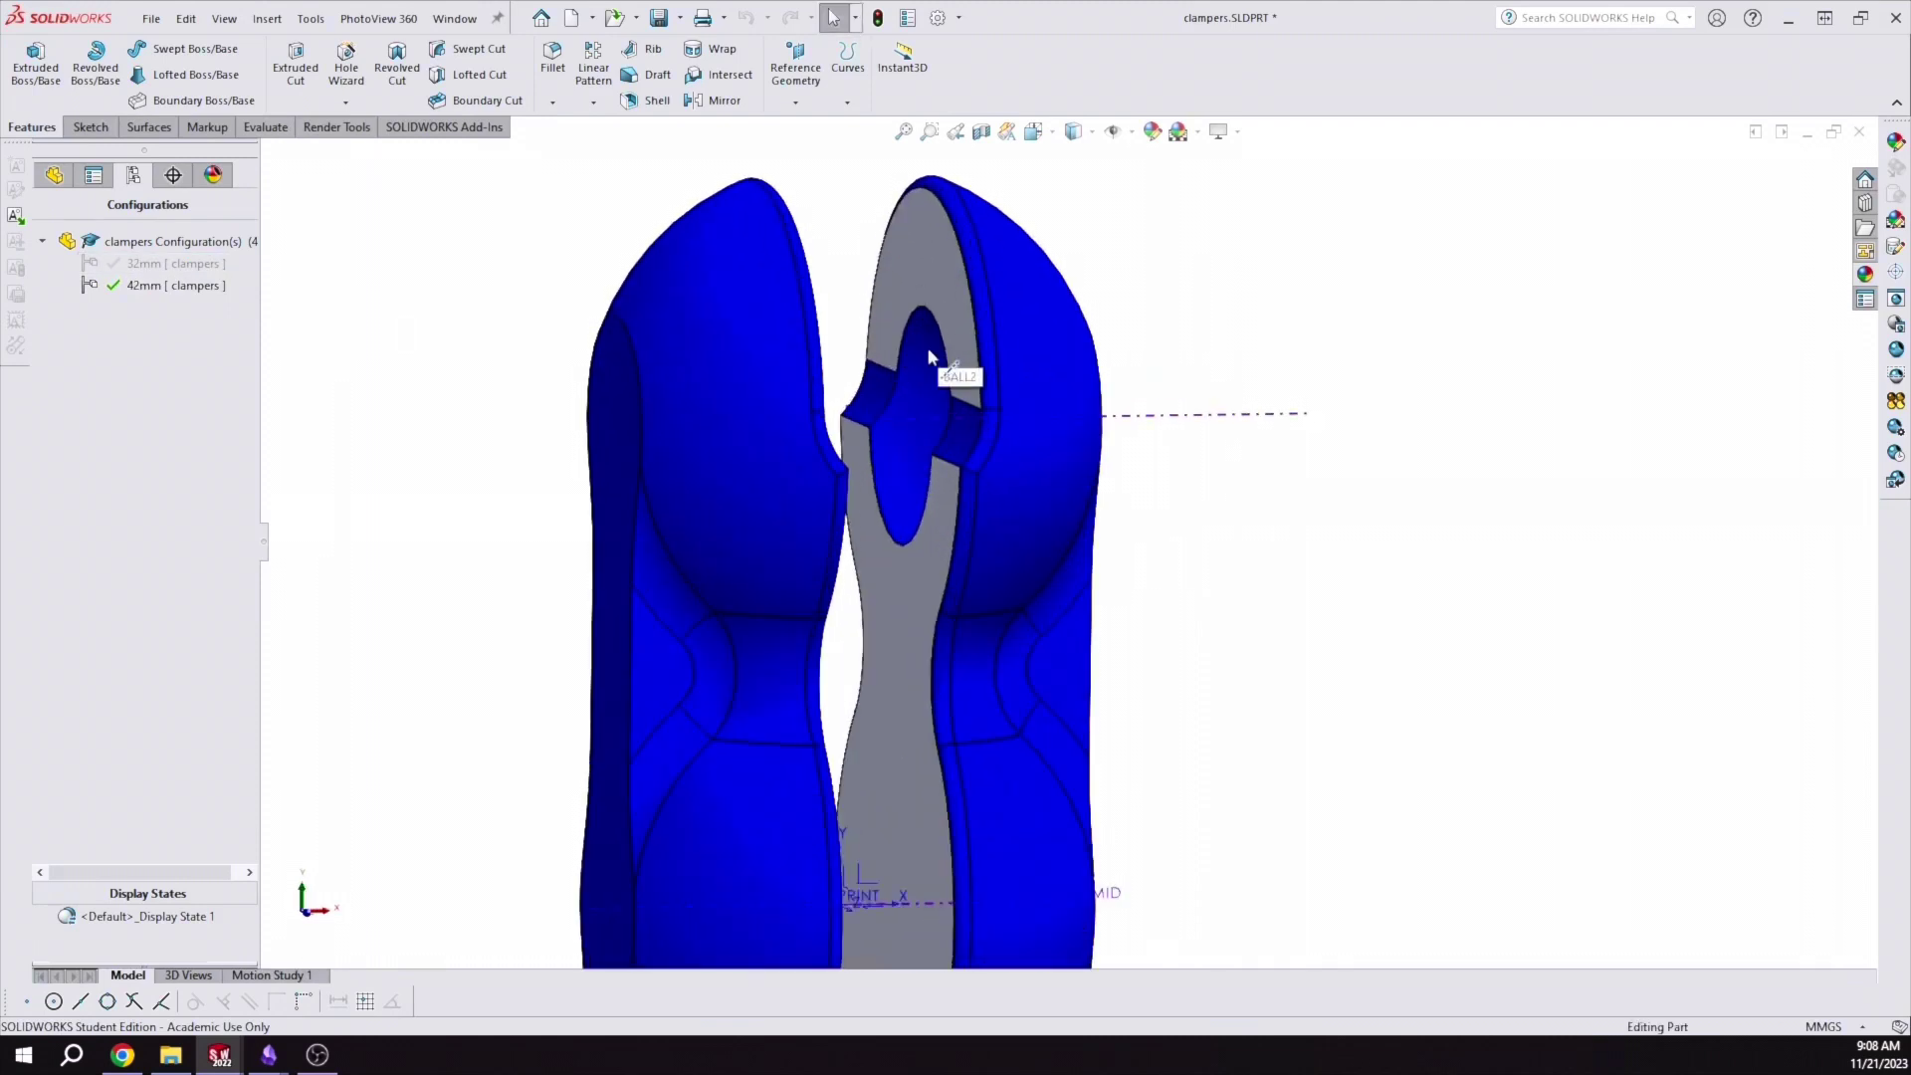
right_click(157, 264)
left_click(214, 278)
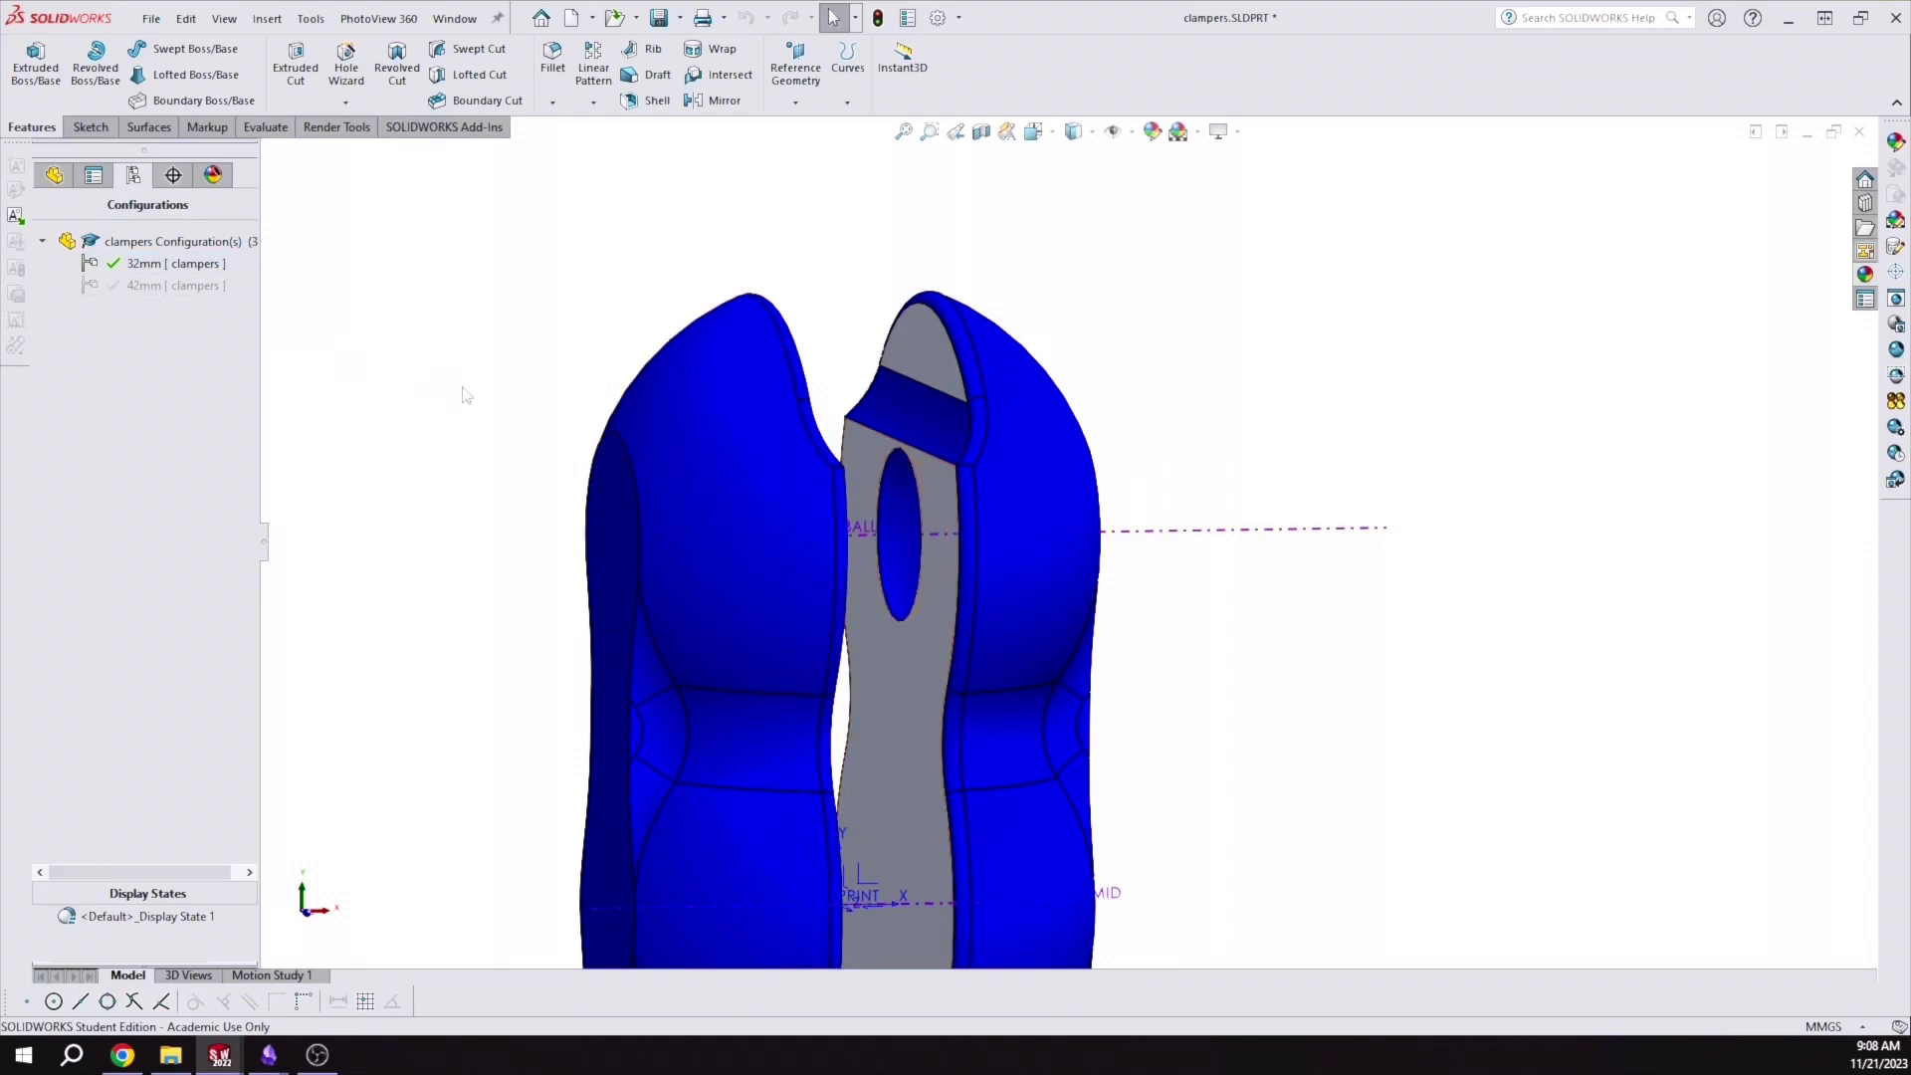
scroll(1177, 668, "up", 5)
scroll(1028, 587, "down", 3)
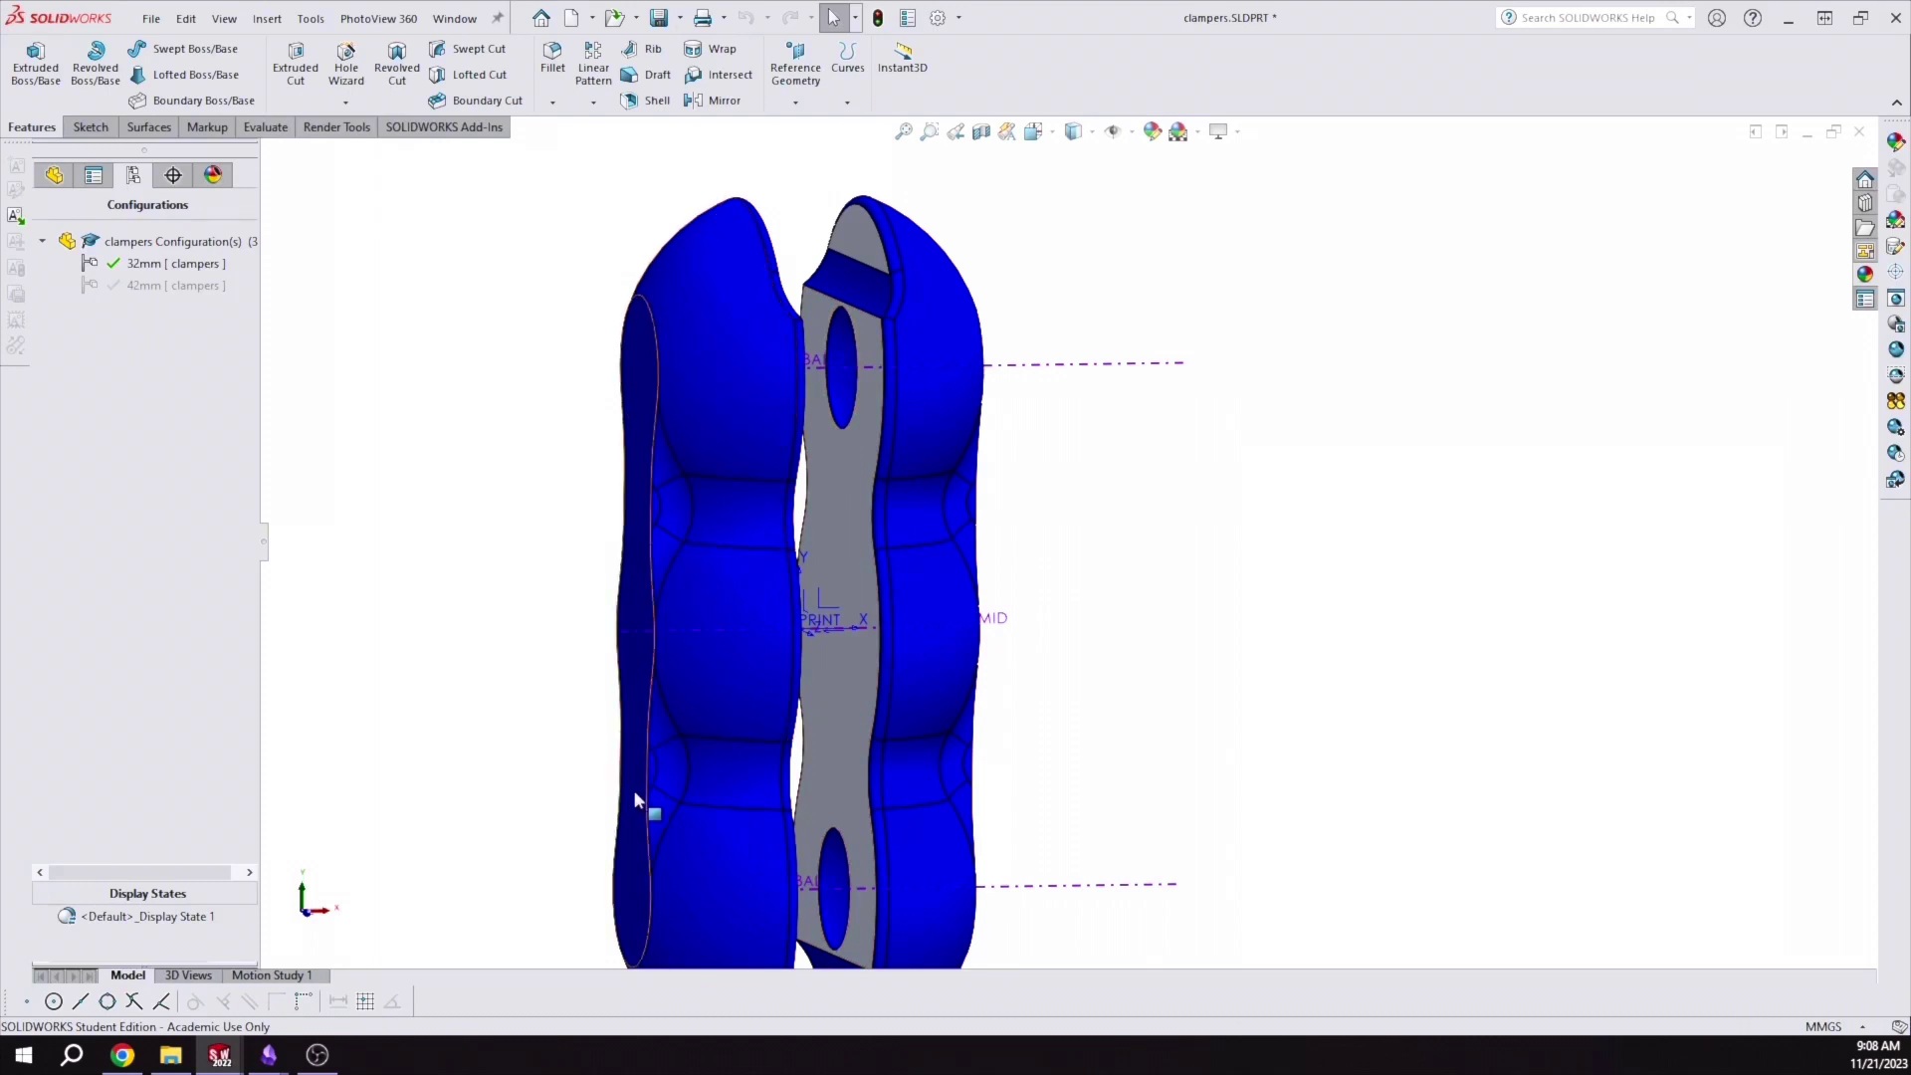
right_click(141, 264)
left_click(333, 257)
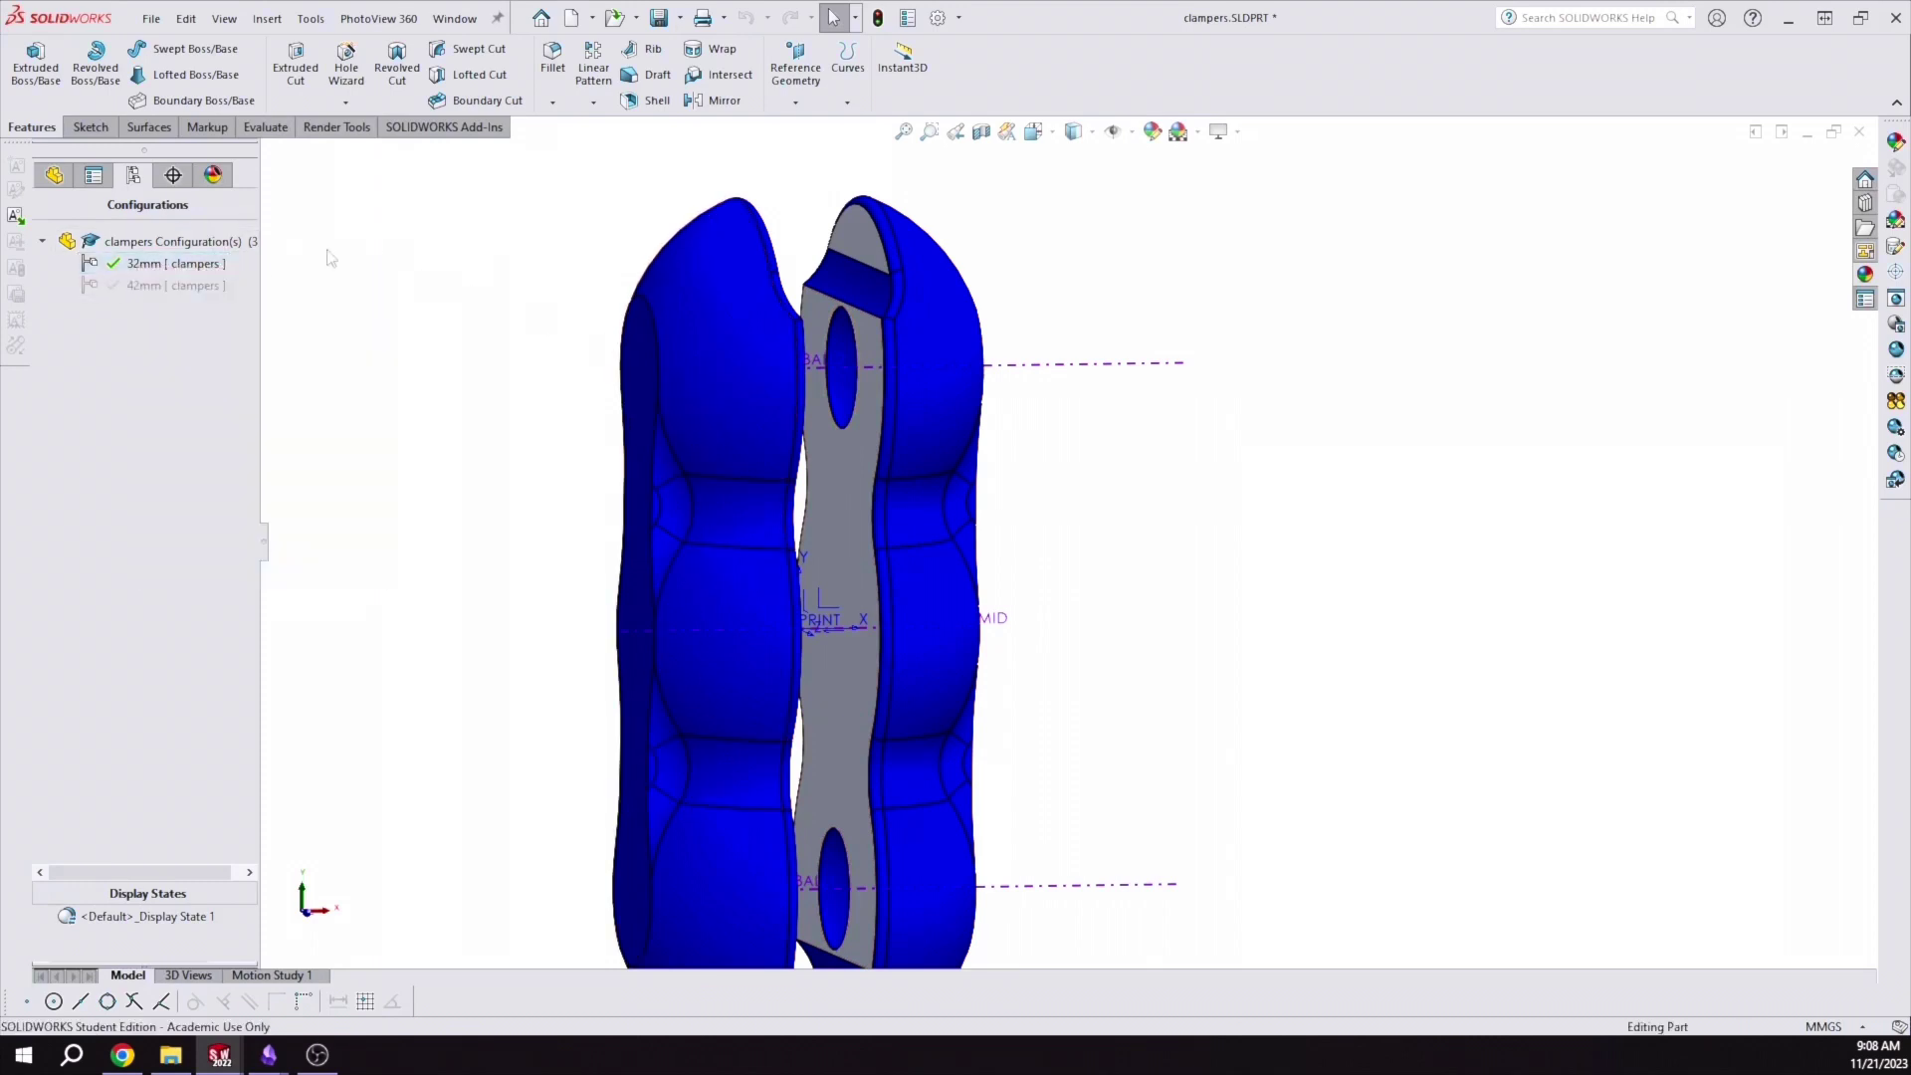
Open the part's equations table from the feature tree and reposition its window beside the model
left_click(54, 174)
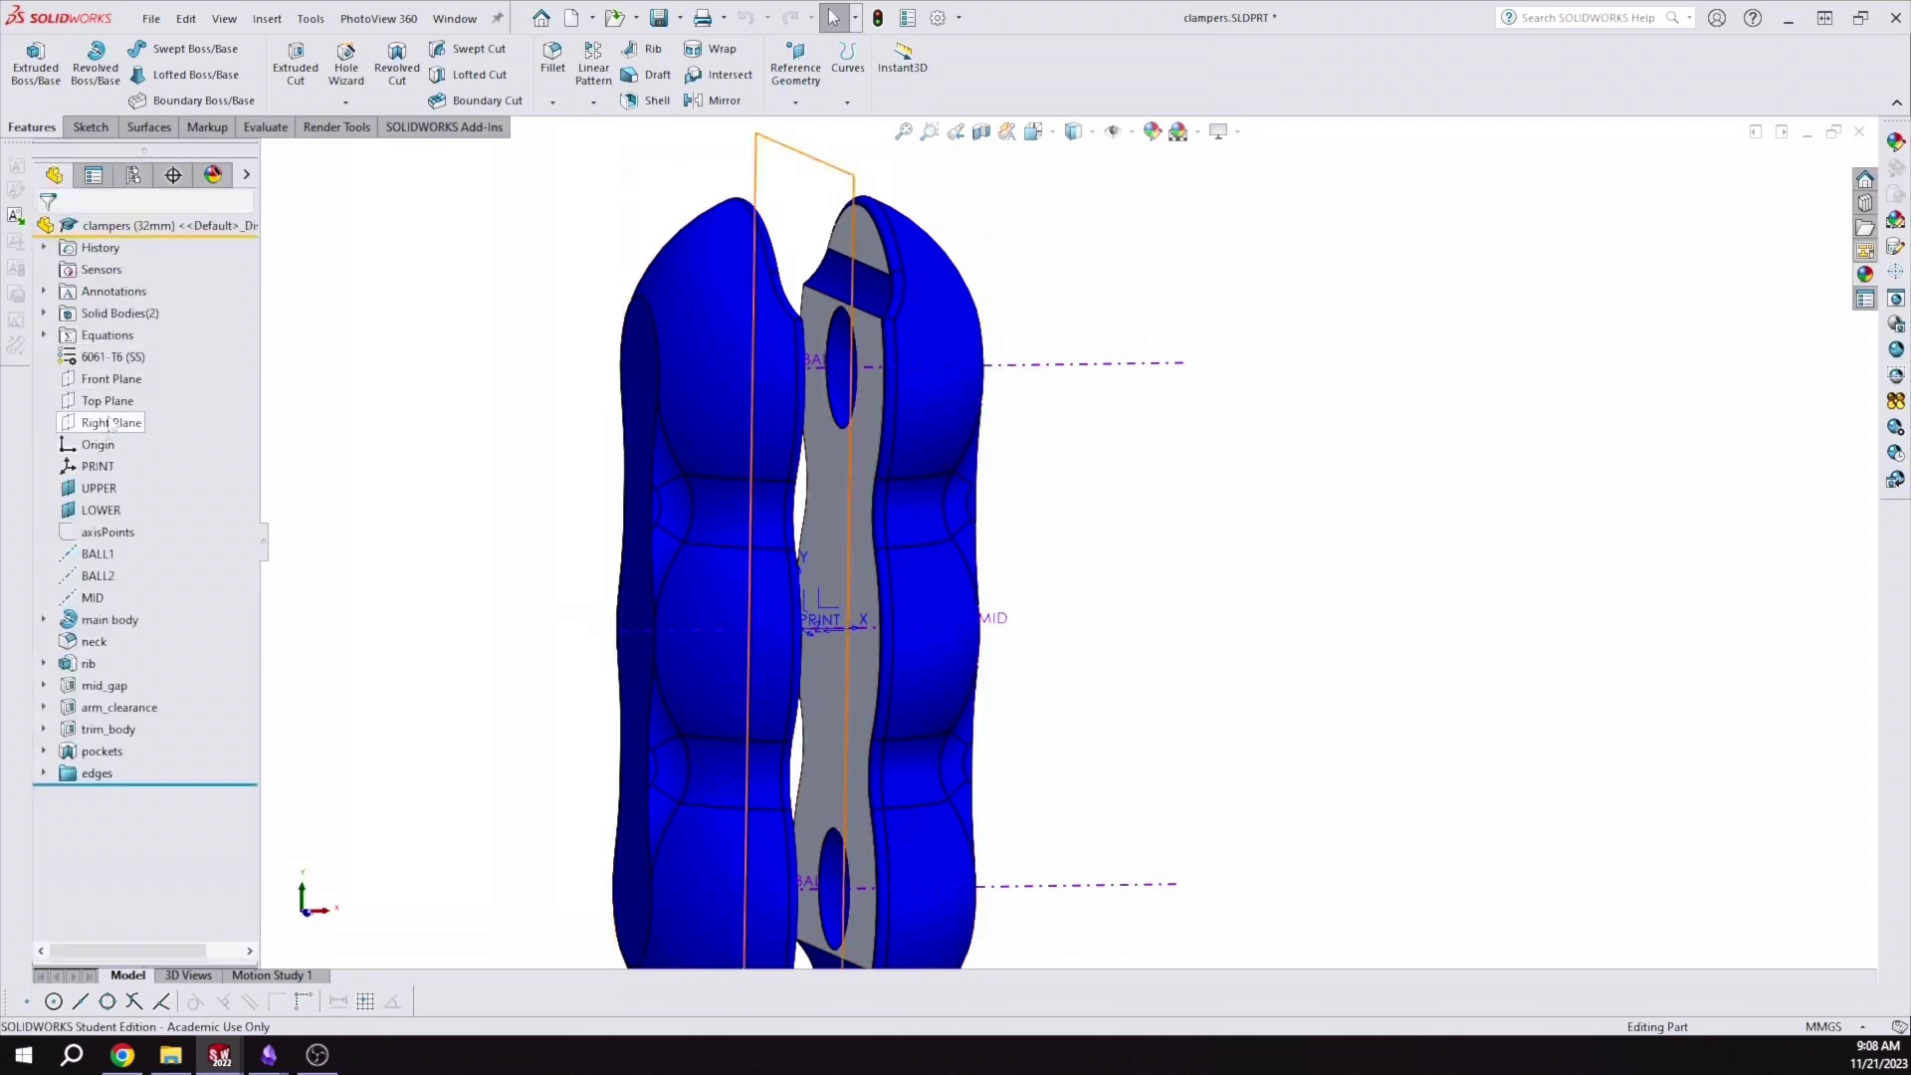
right_click(107, 338)
left_click(169, 356)
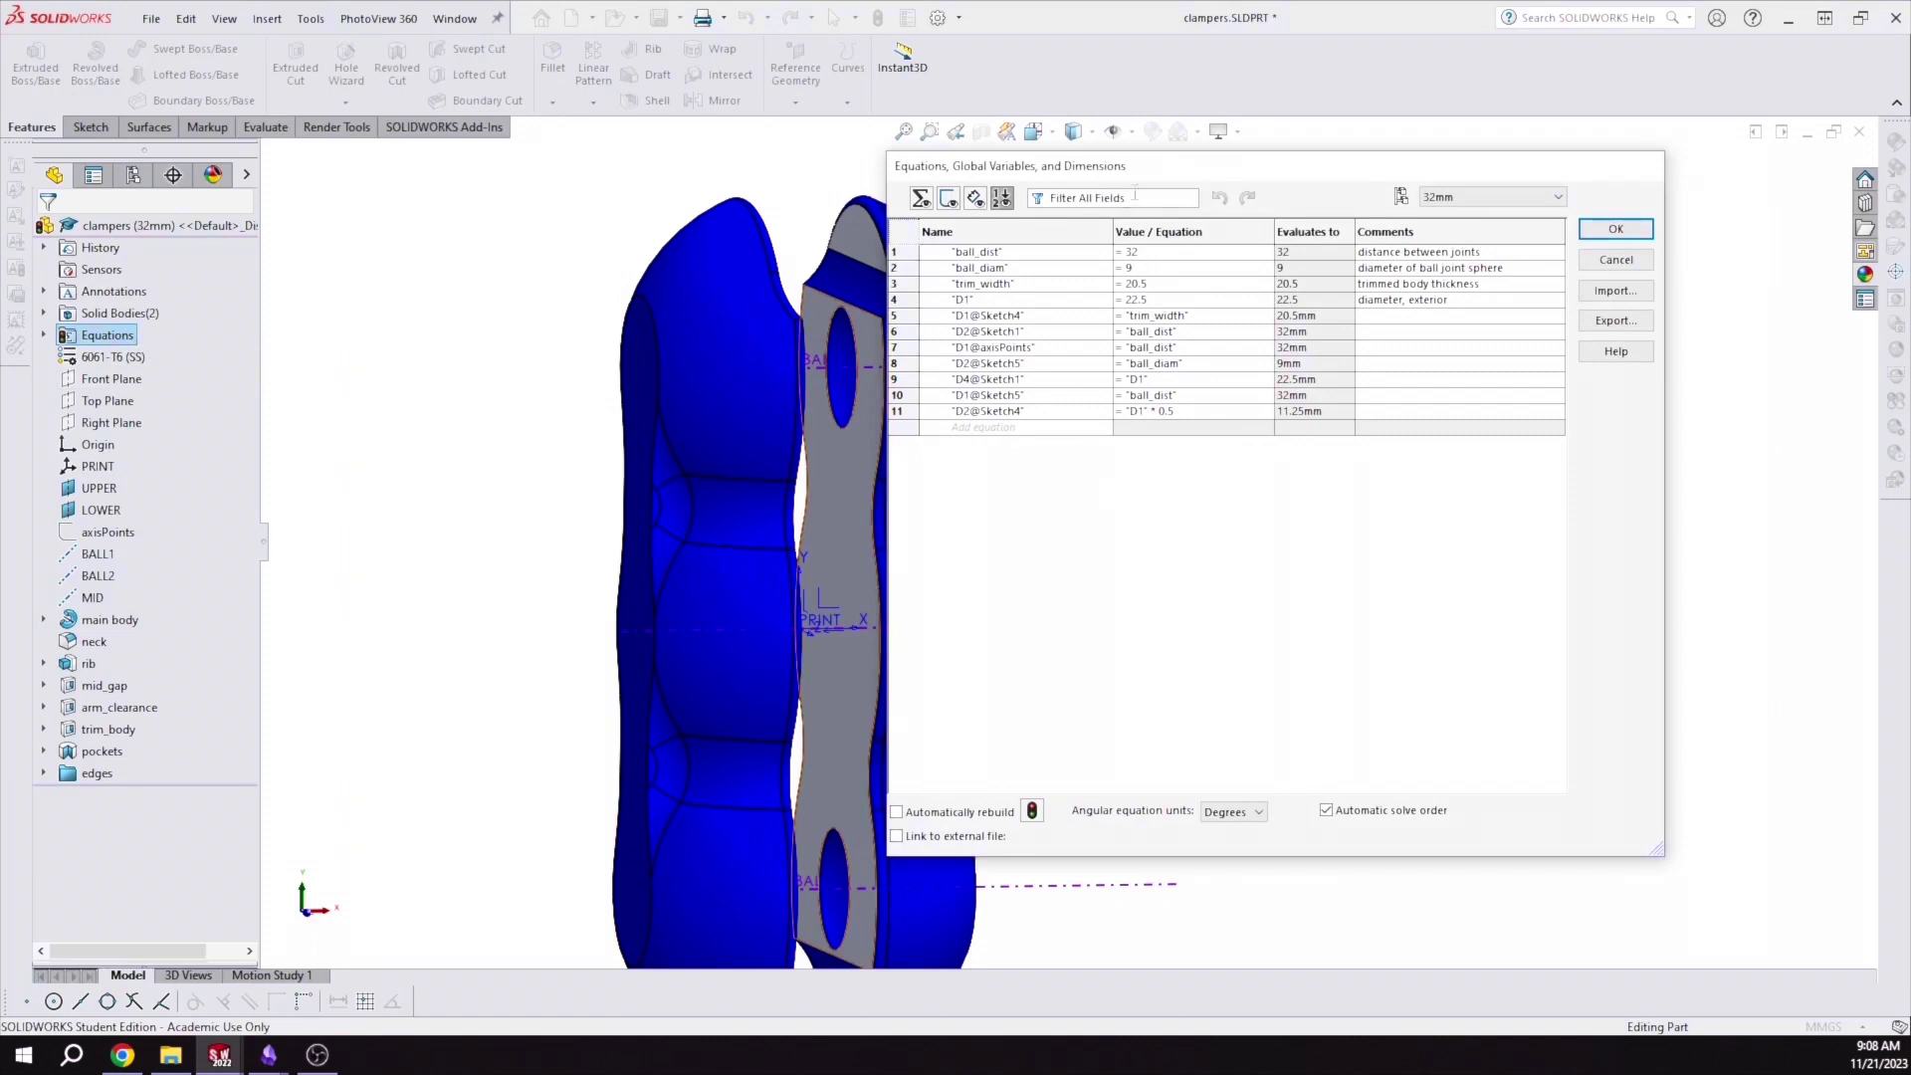
left_click_drag(1207, 174, 1310, 211)
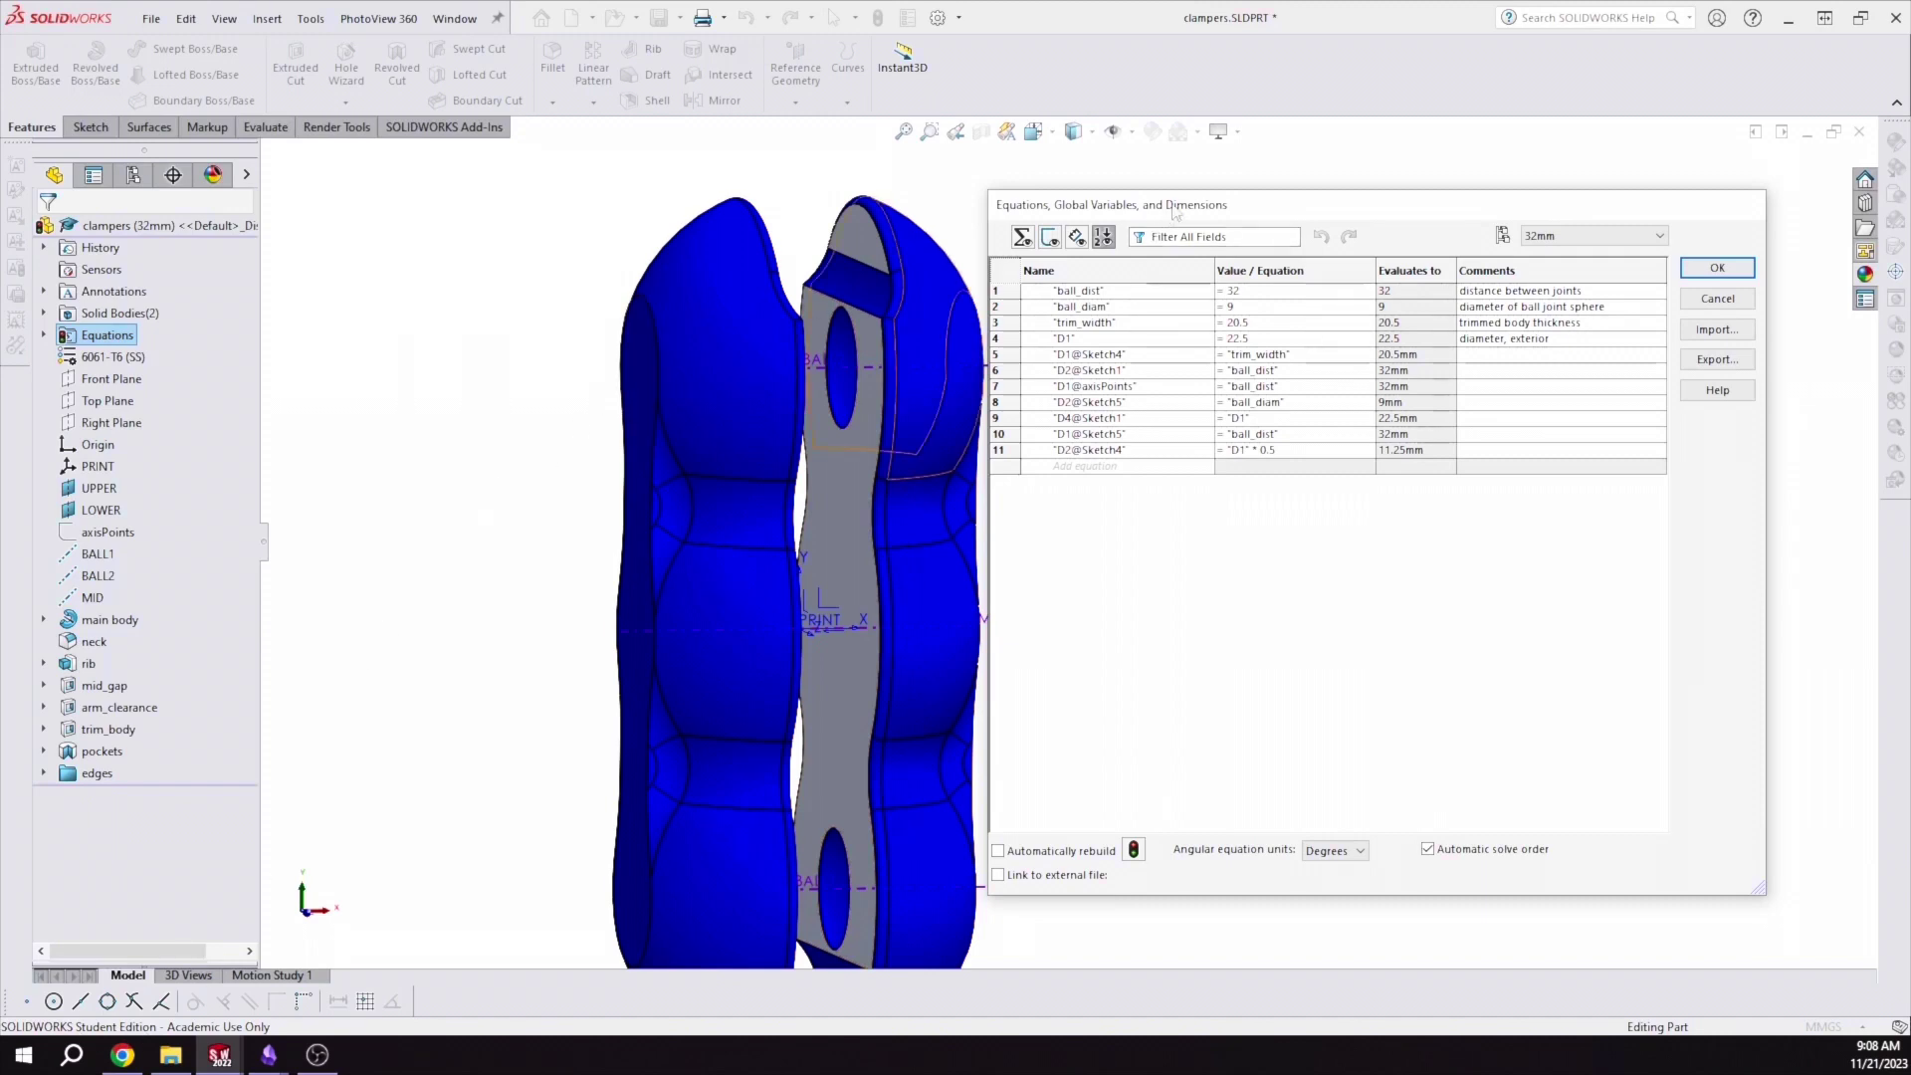
left_click_drag(1175, 211, 1124, 185)
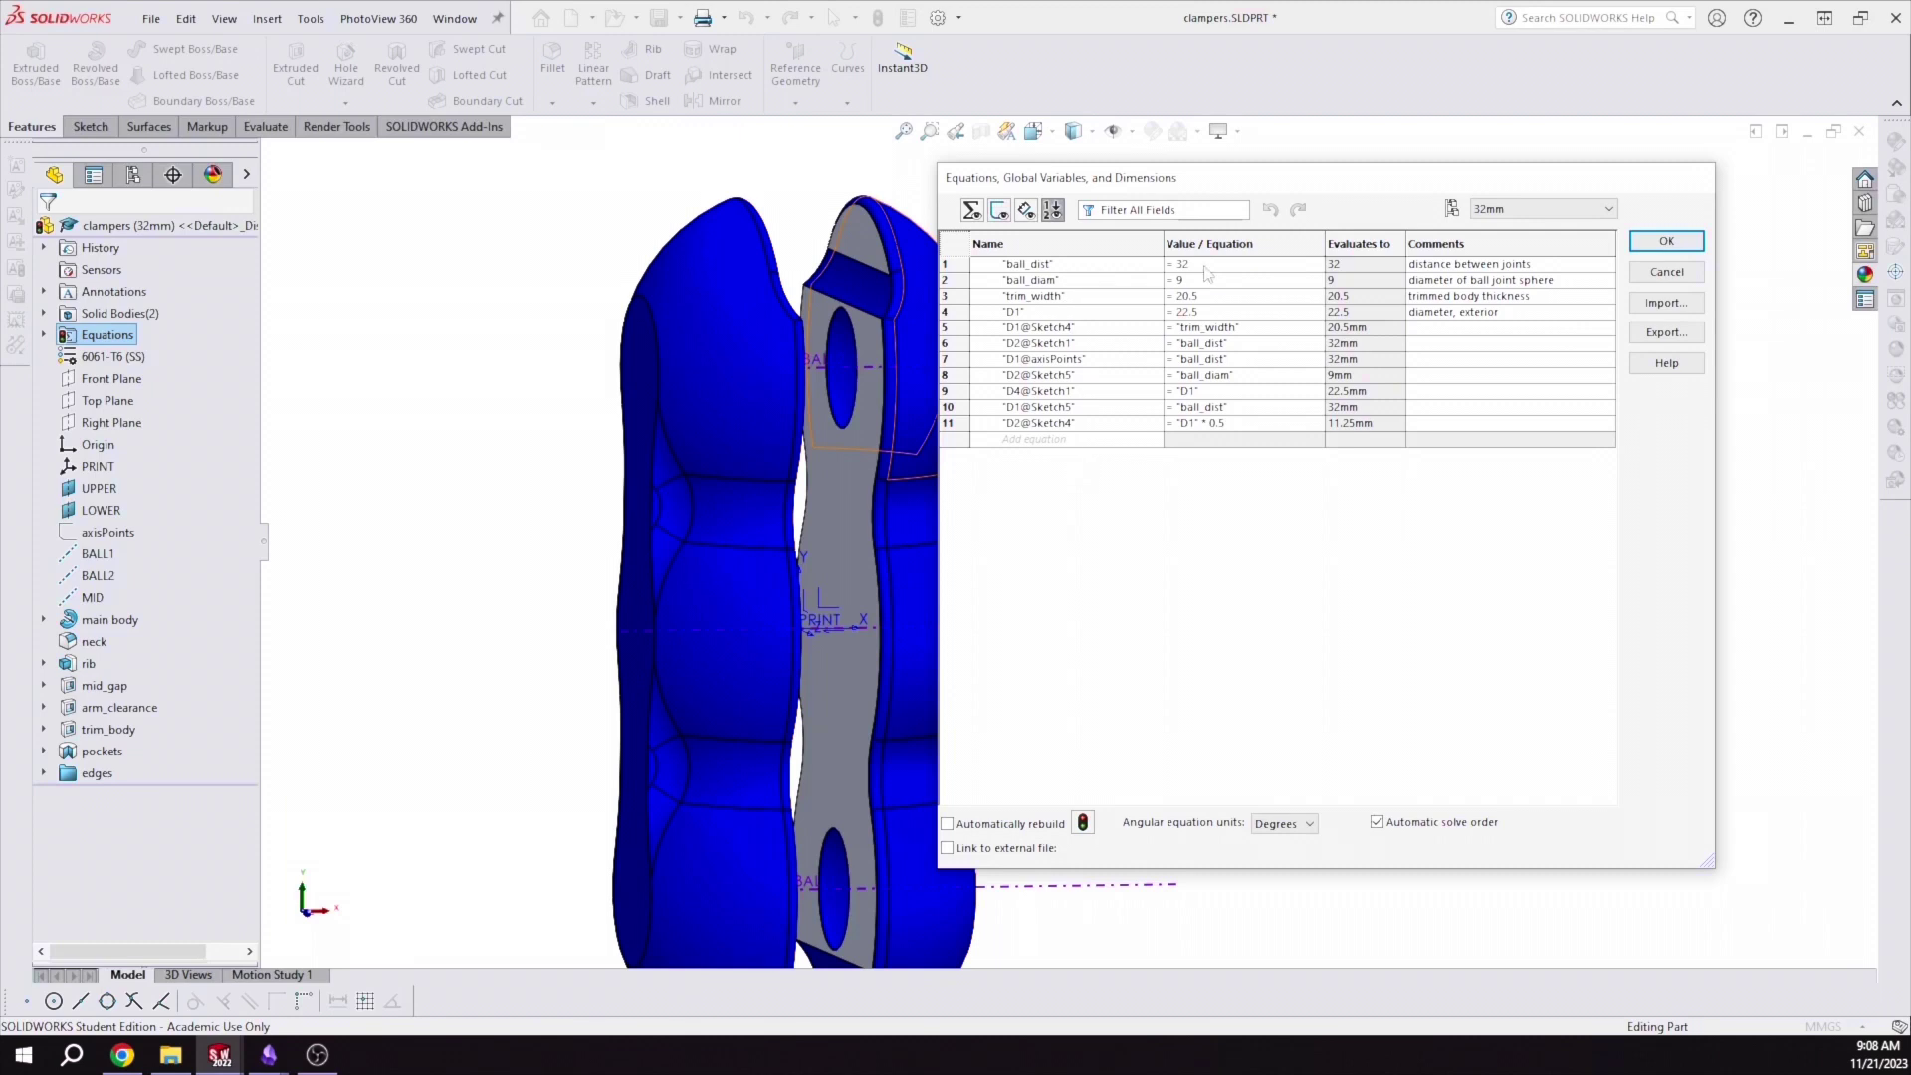
Examine the ball_dist global variable and check which configurations its value applies to
left_click(1062, 265)
left_click_drag(1069, 264, 978, 265)
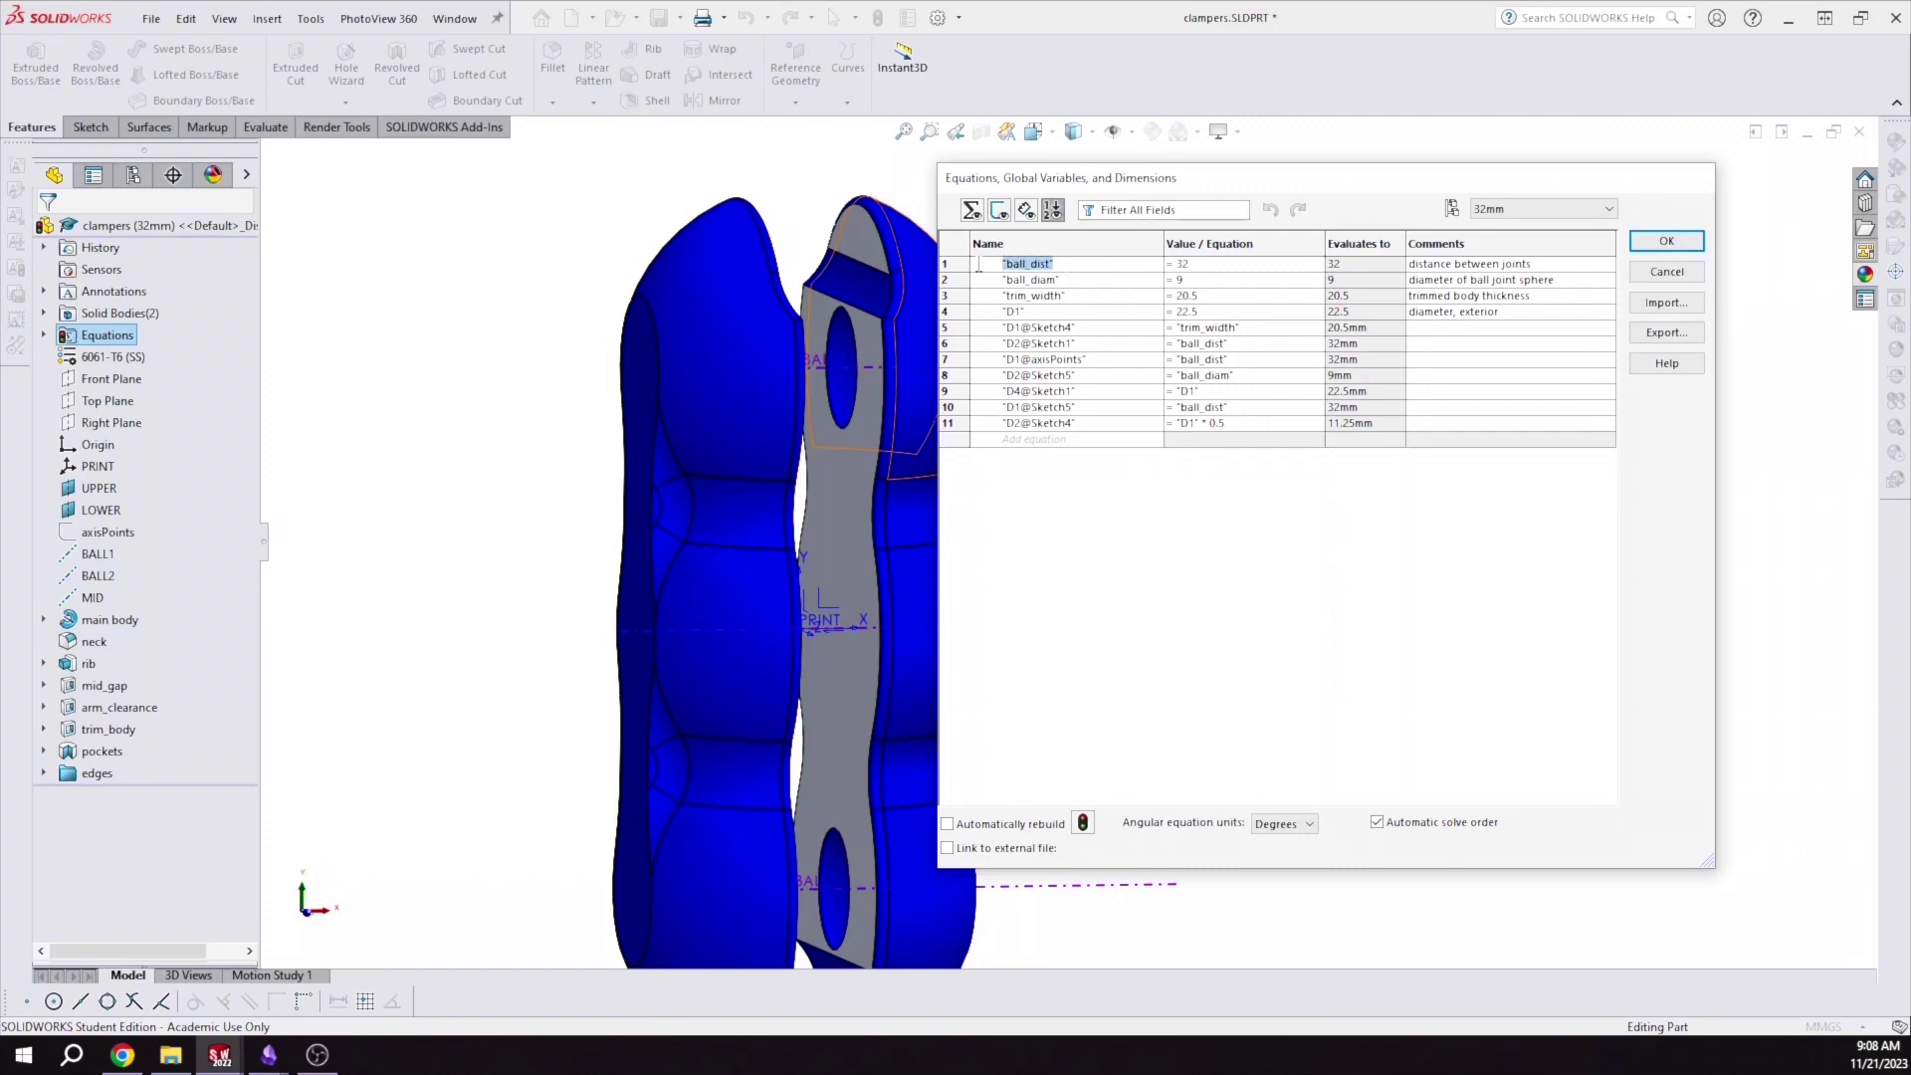
left_click(1078, 261)
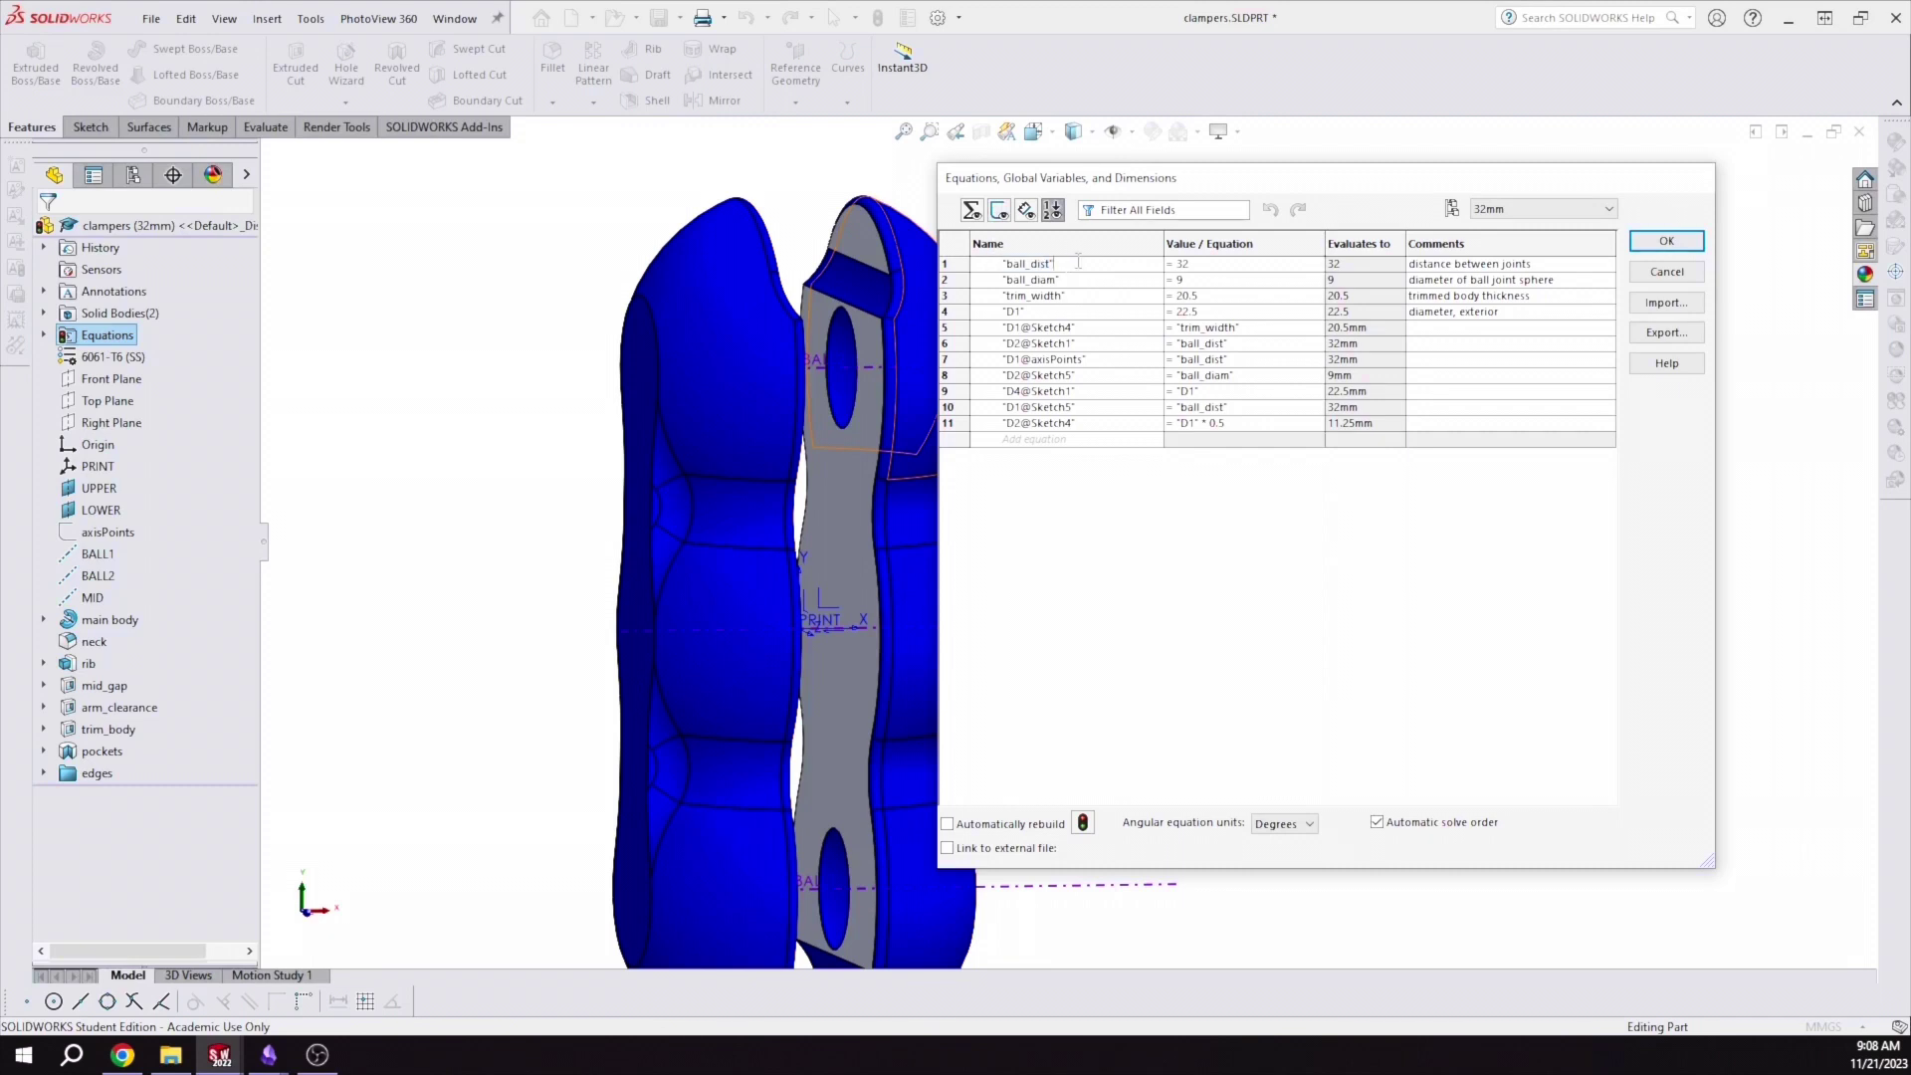
left_click(1195, 265)
left_click(1289, 264)
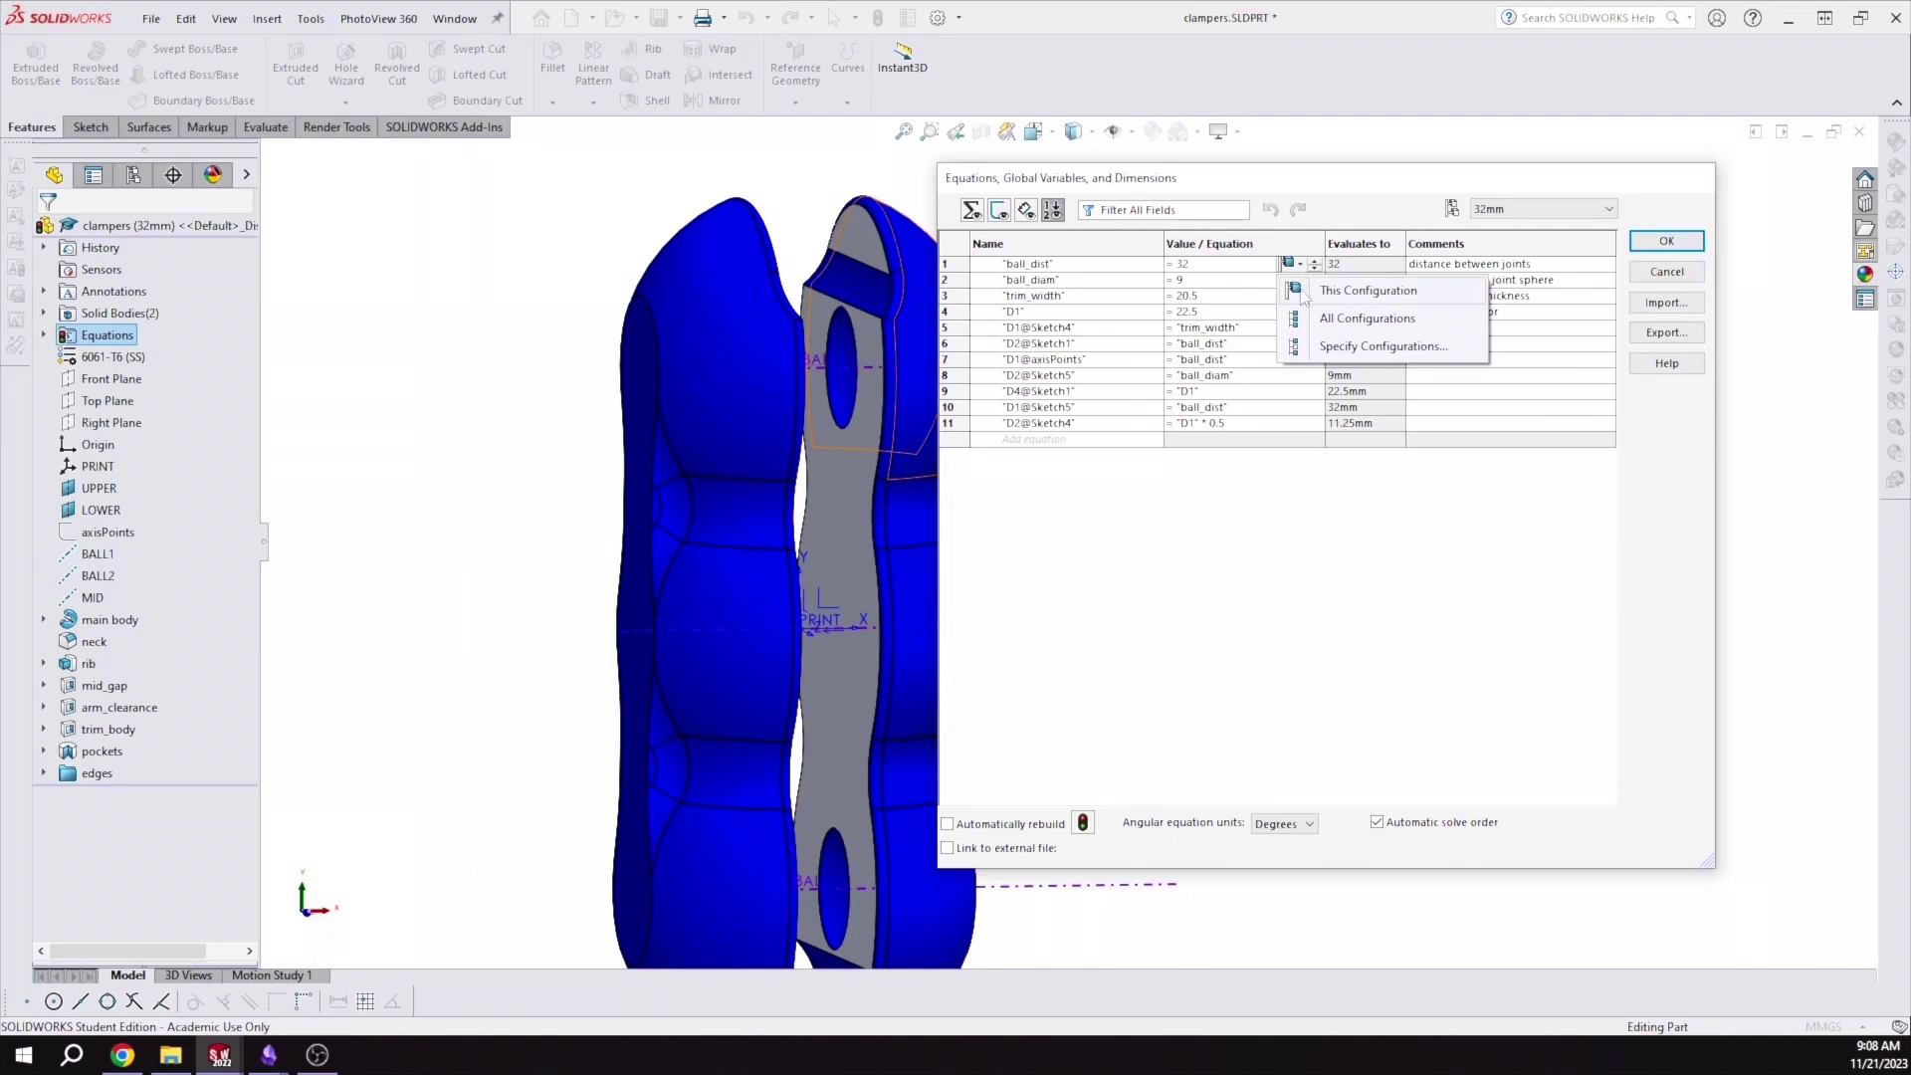
left_click(1219, 267)
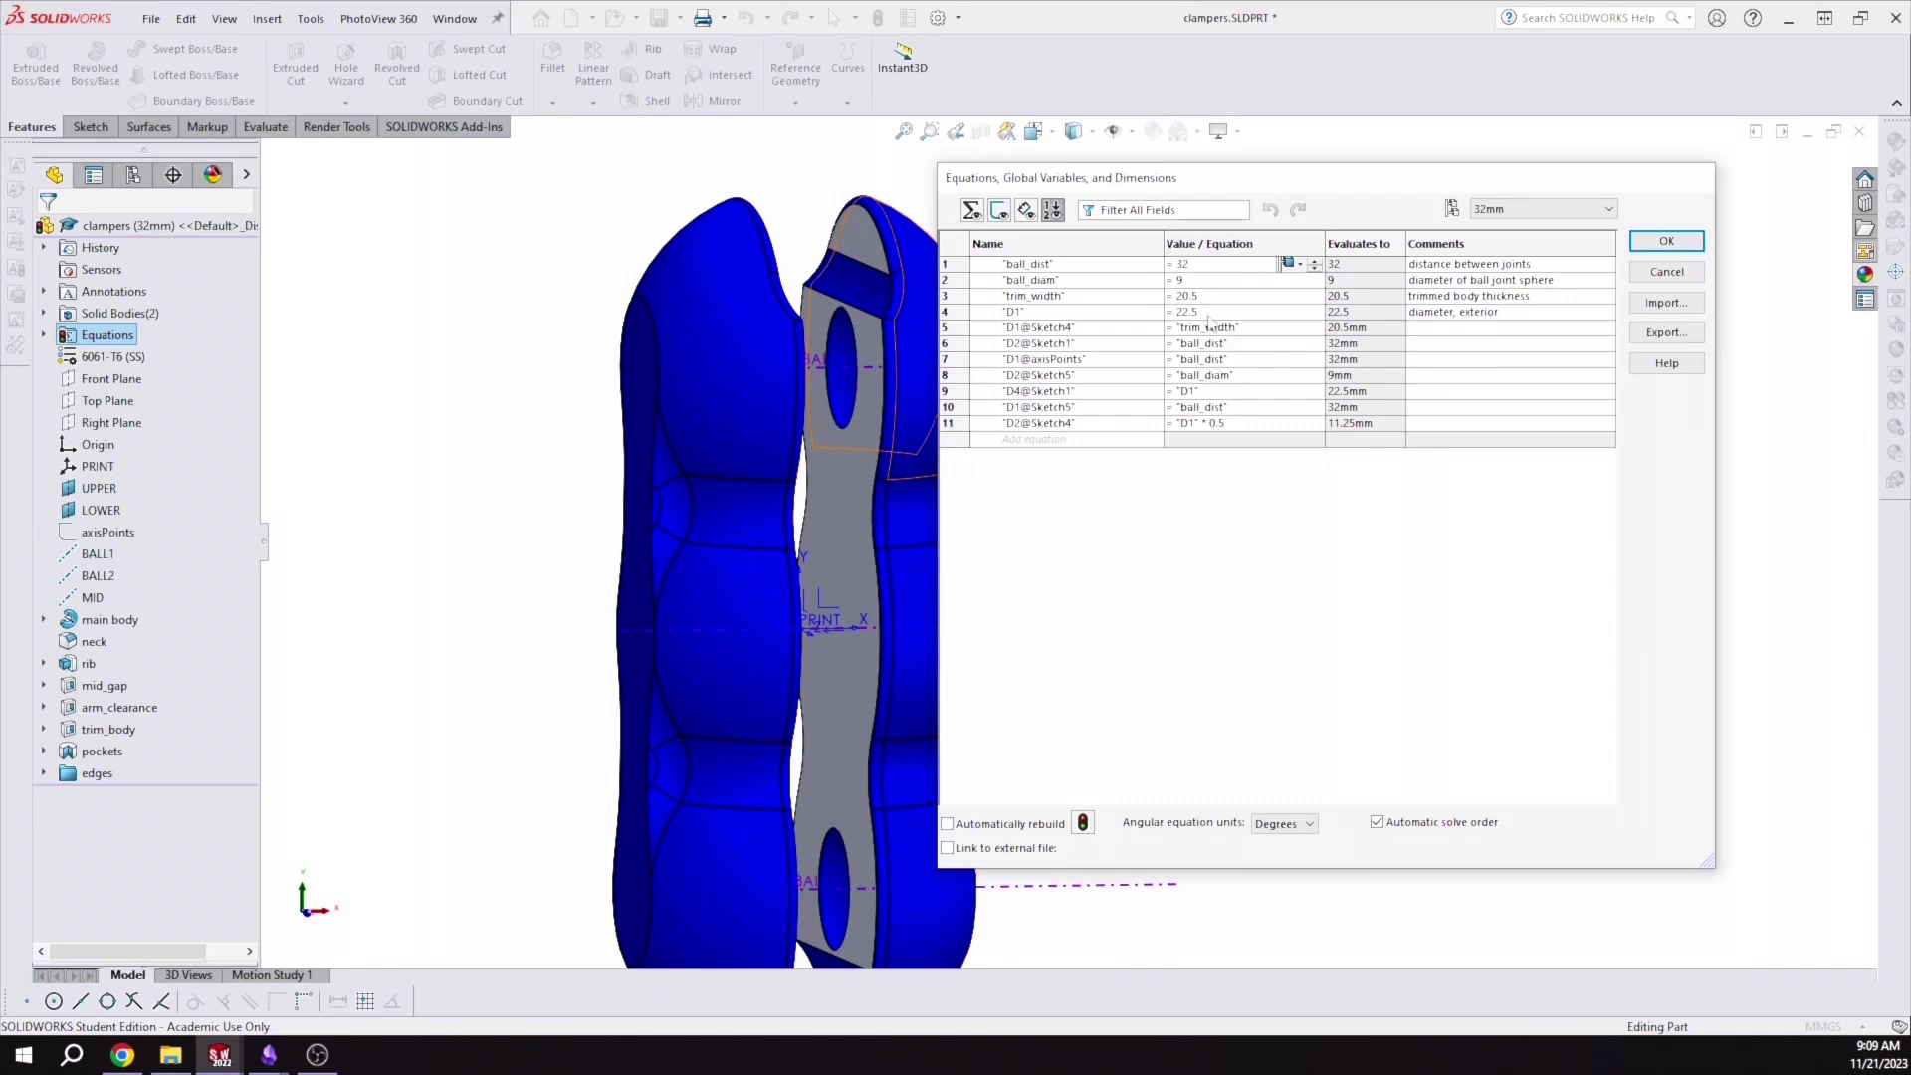
Check which configurations the value of the exterior diameter variable D1 applies to
left_click(1209, 313)
left_click(1300, 313)
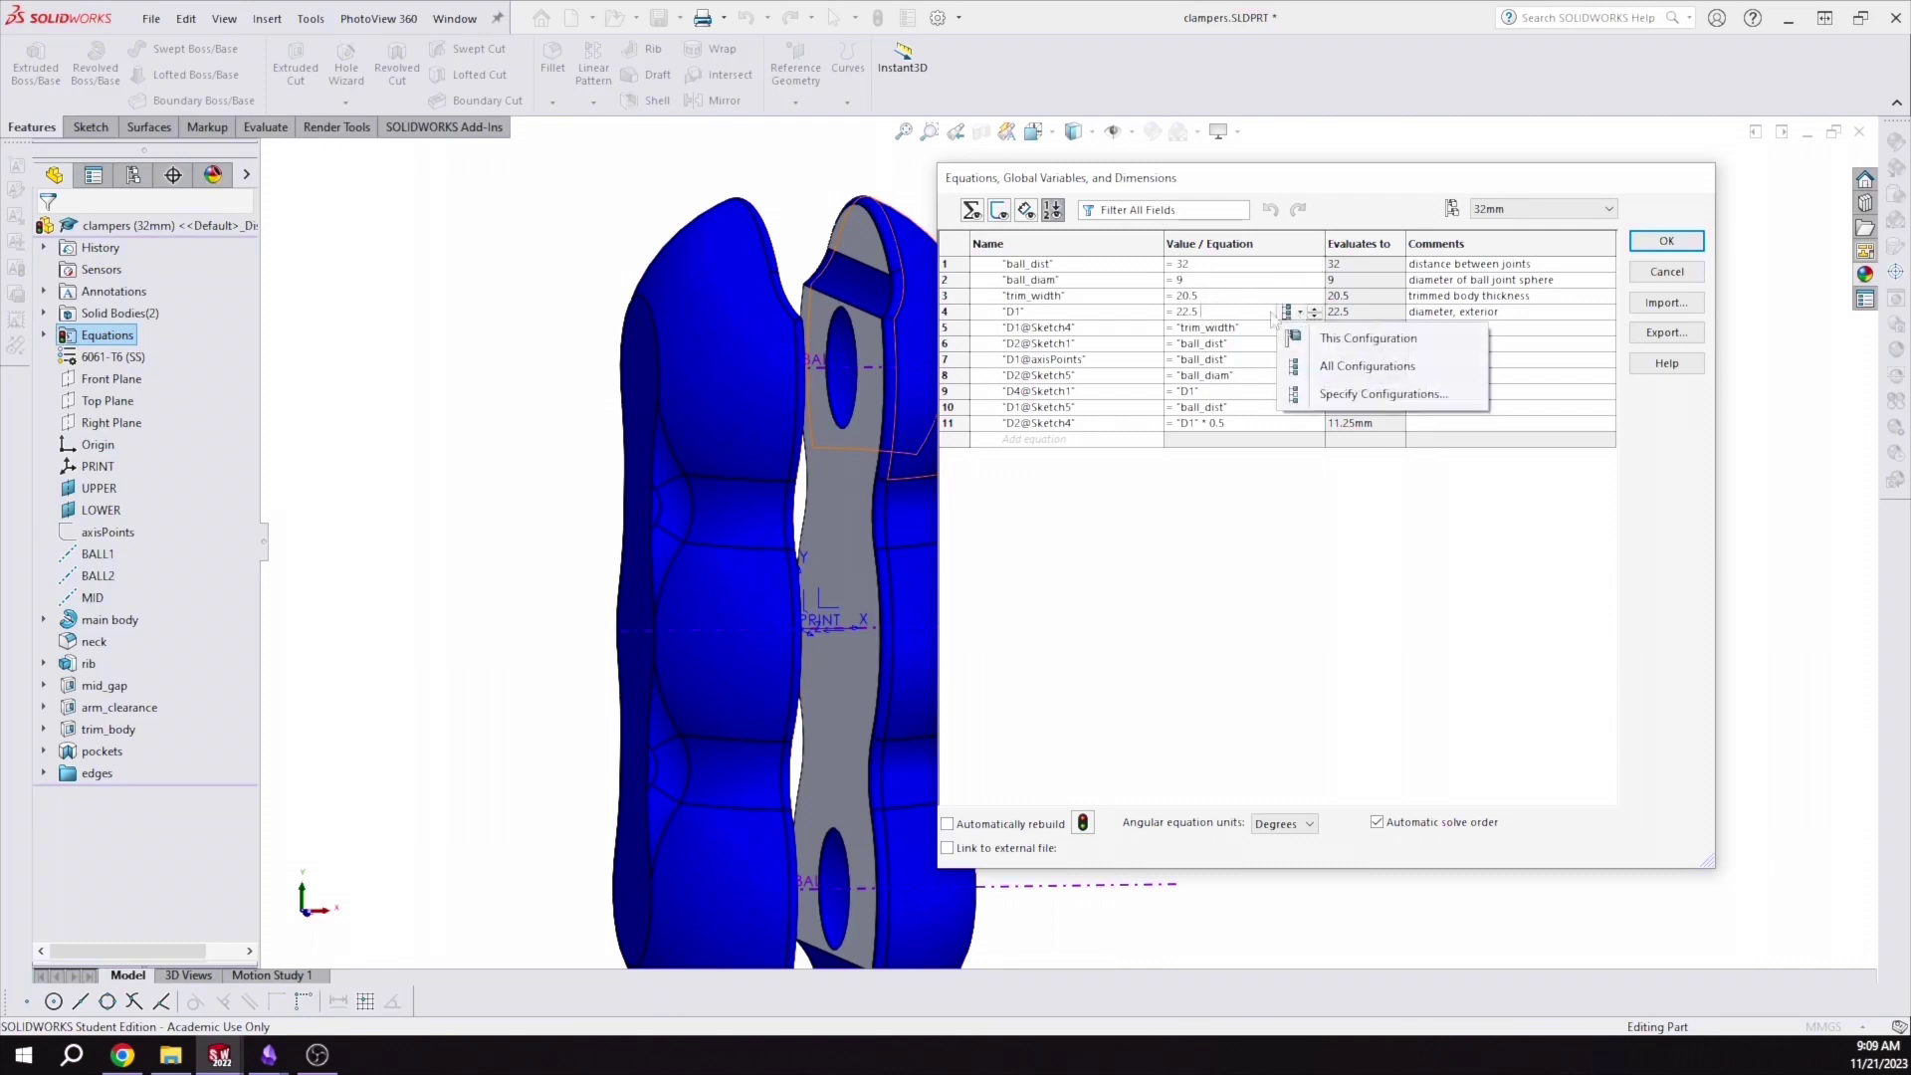
left_click(1233, 314)
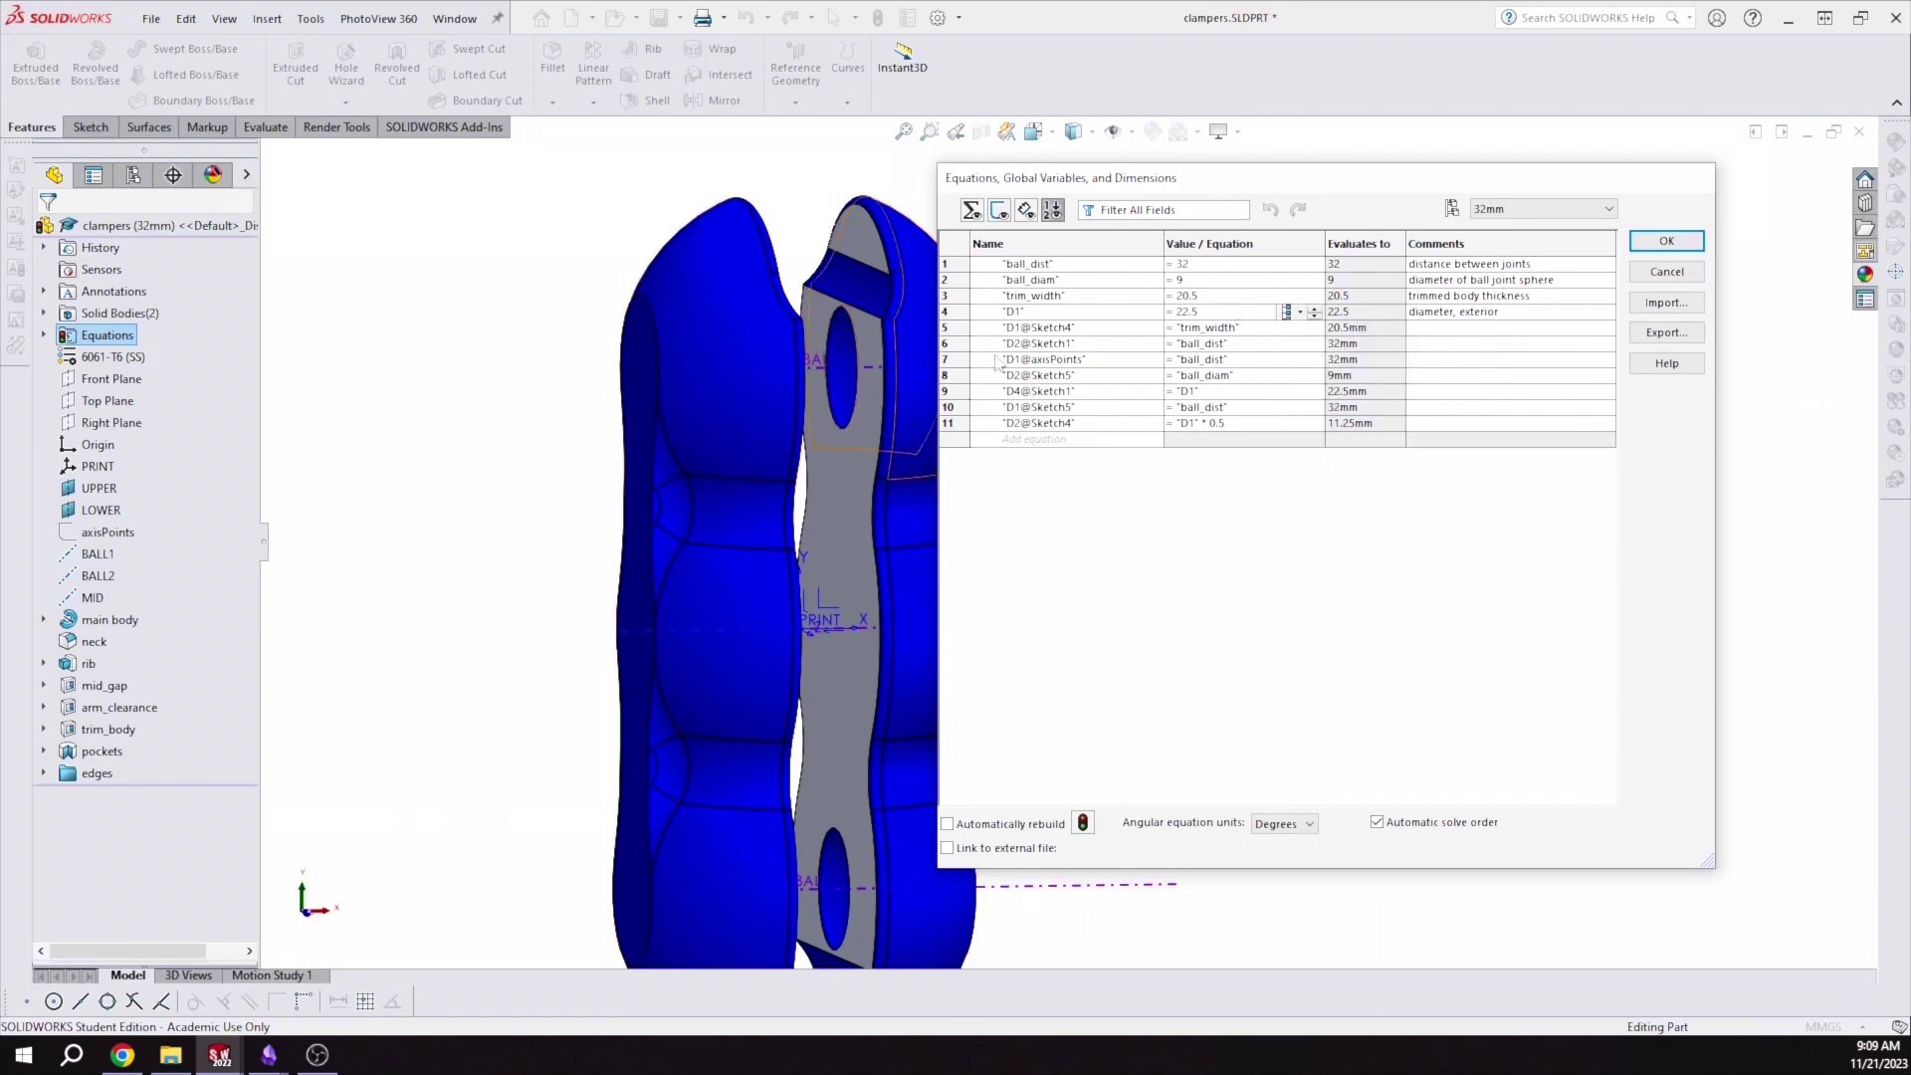
Switch the equations table to the 42mm configuration and examine its ball_dist and ball_diam values
left_click(1203, 266)
left_click(1508, 210)
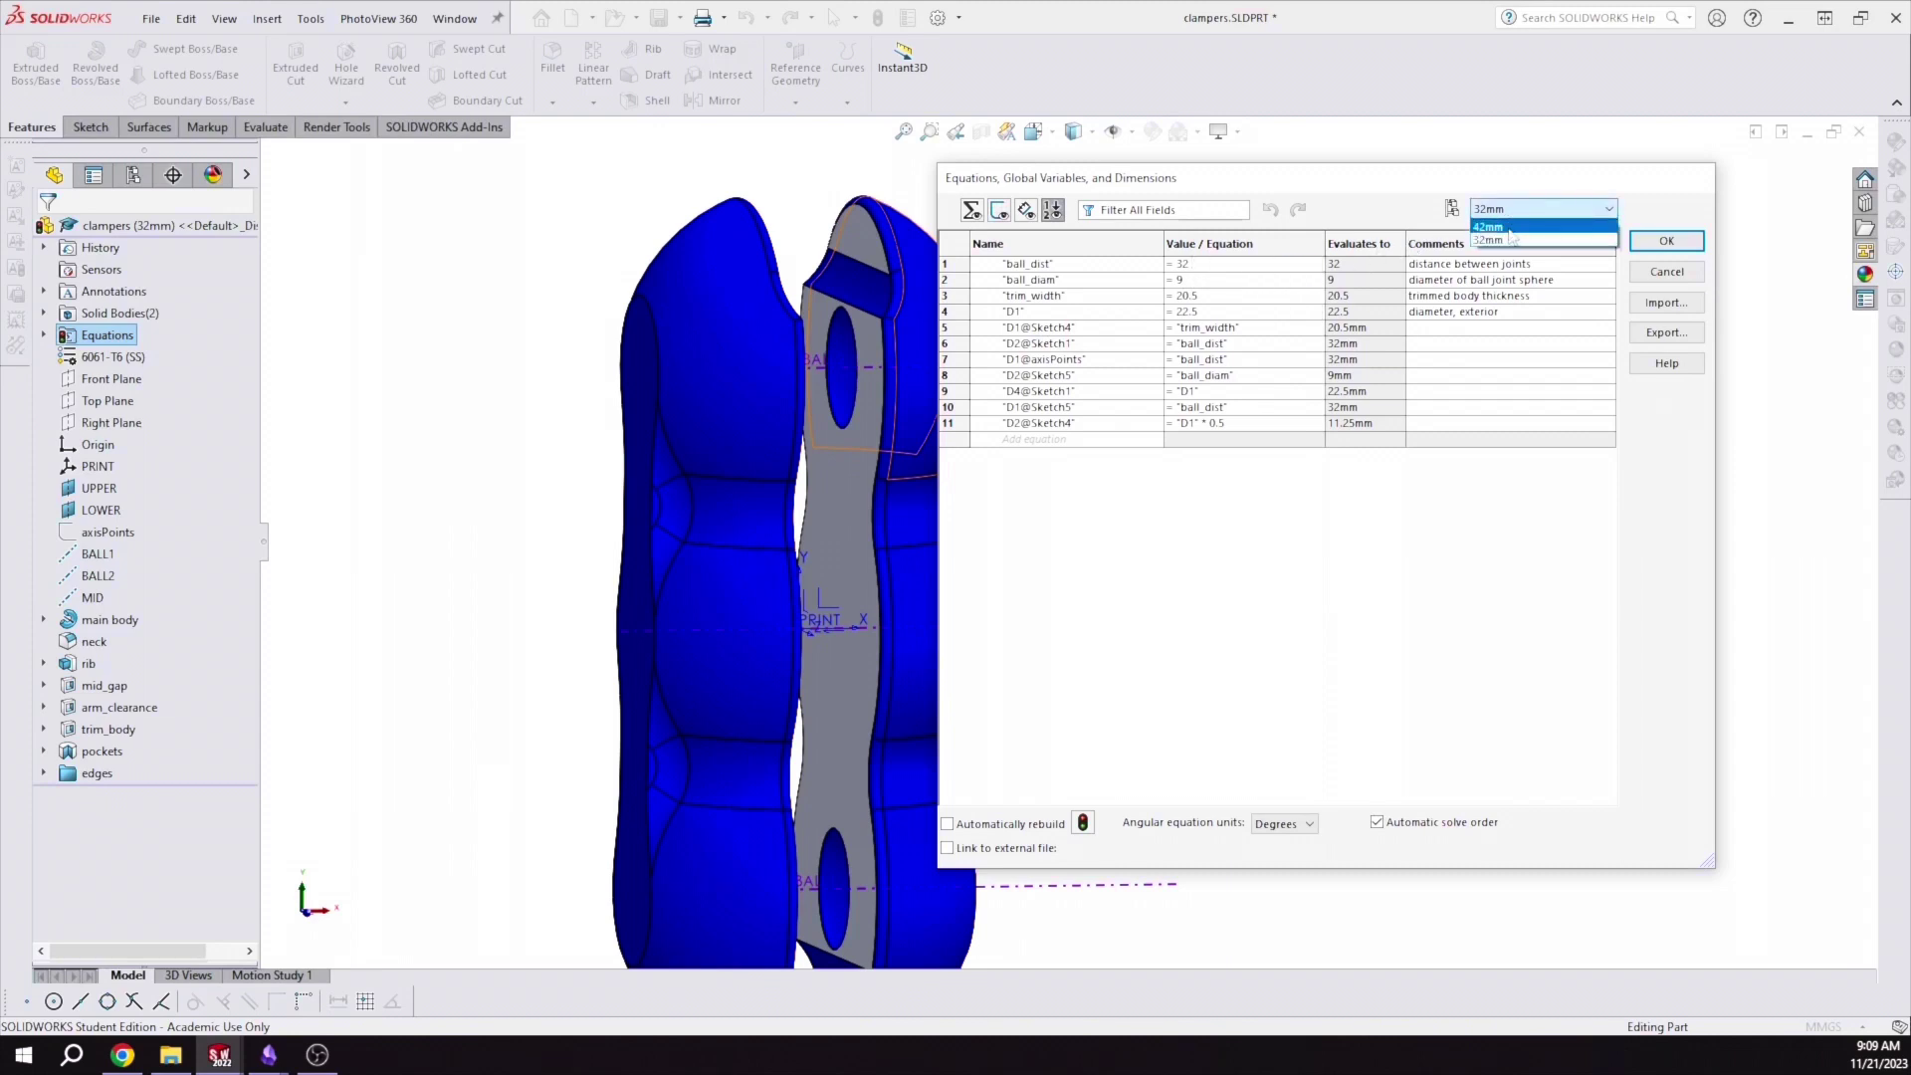
left_click(1503, 227)
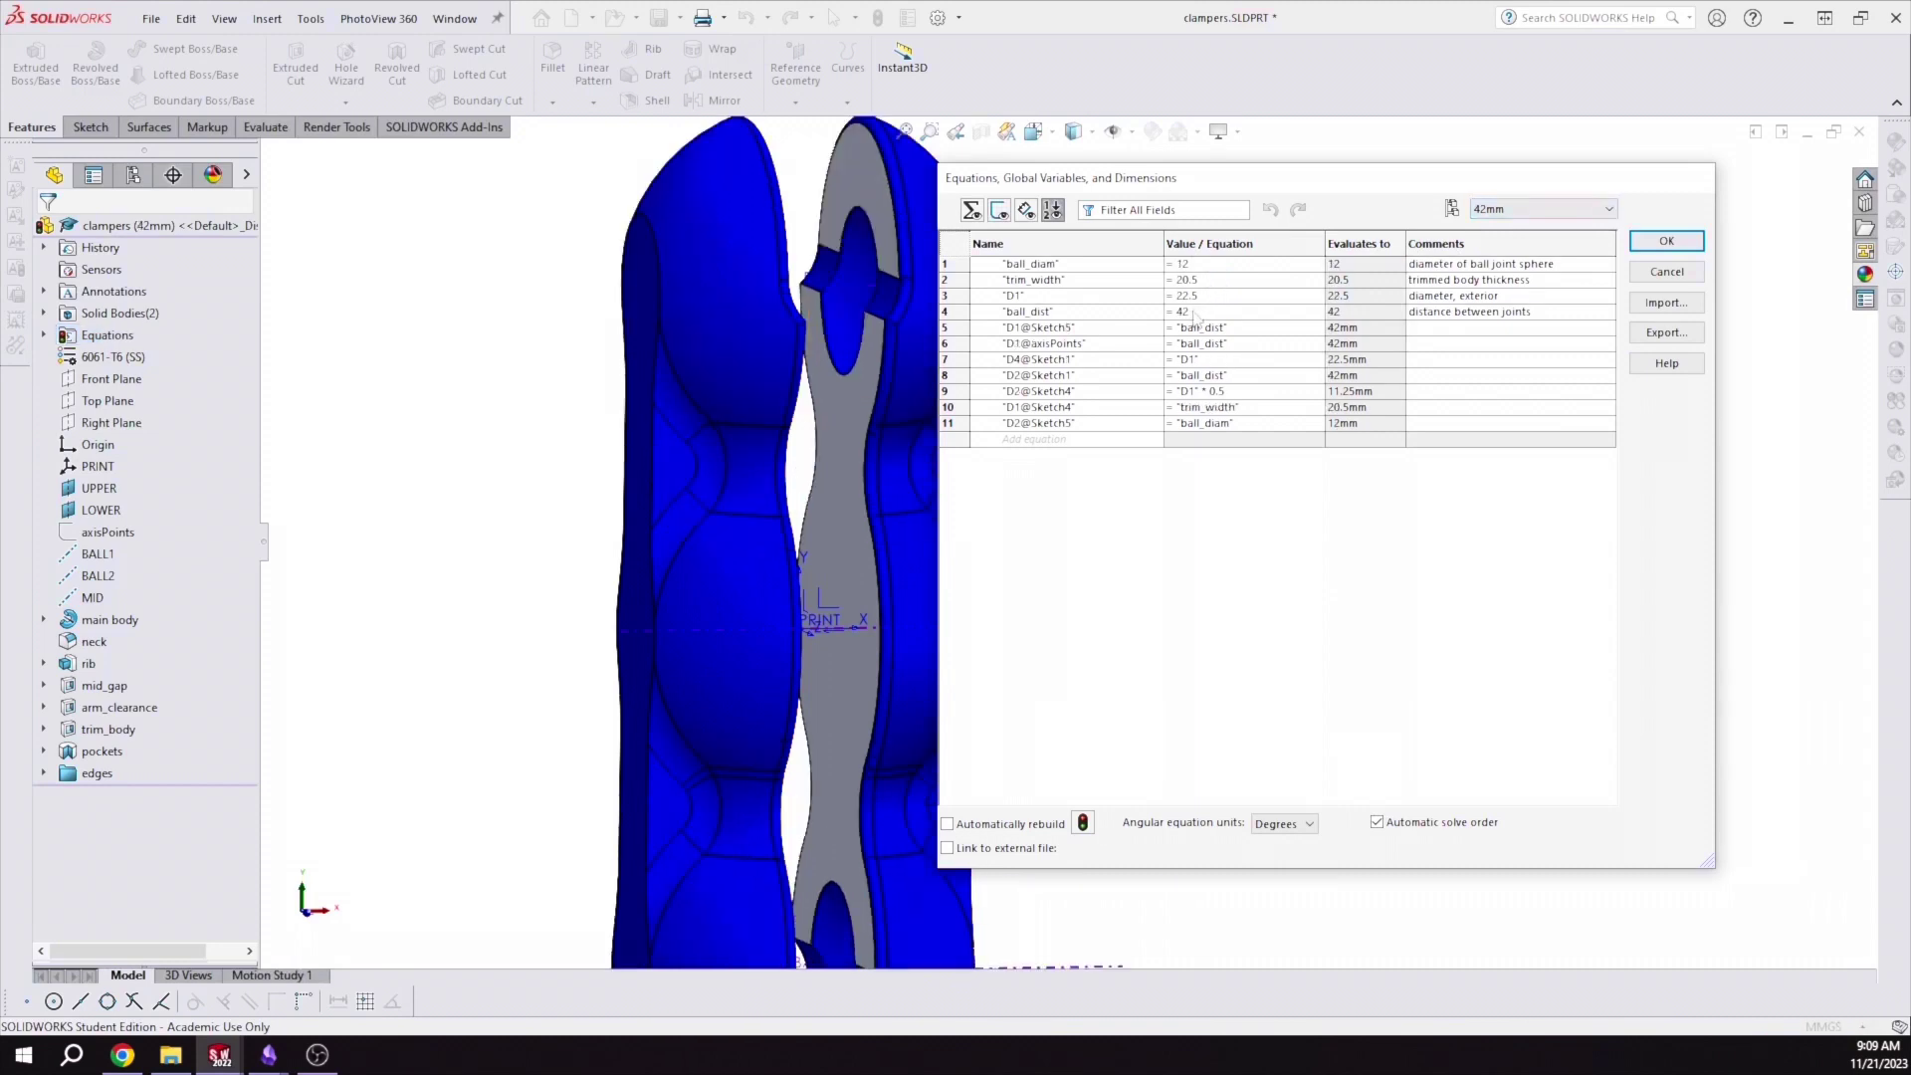
left_click(1194, 312)
left_click(1200, 266)
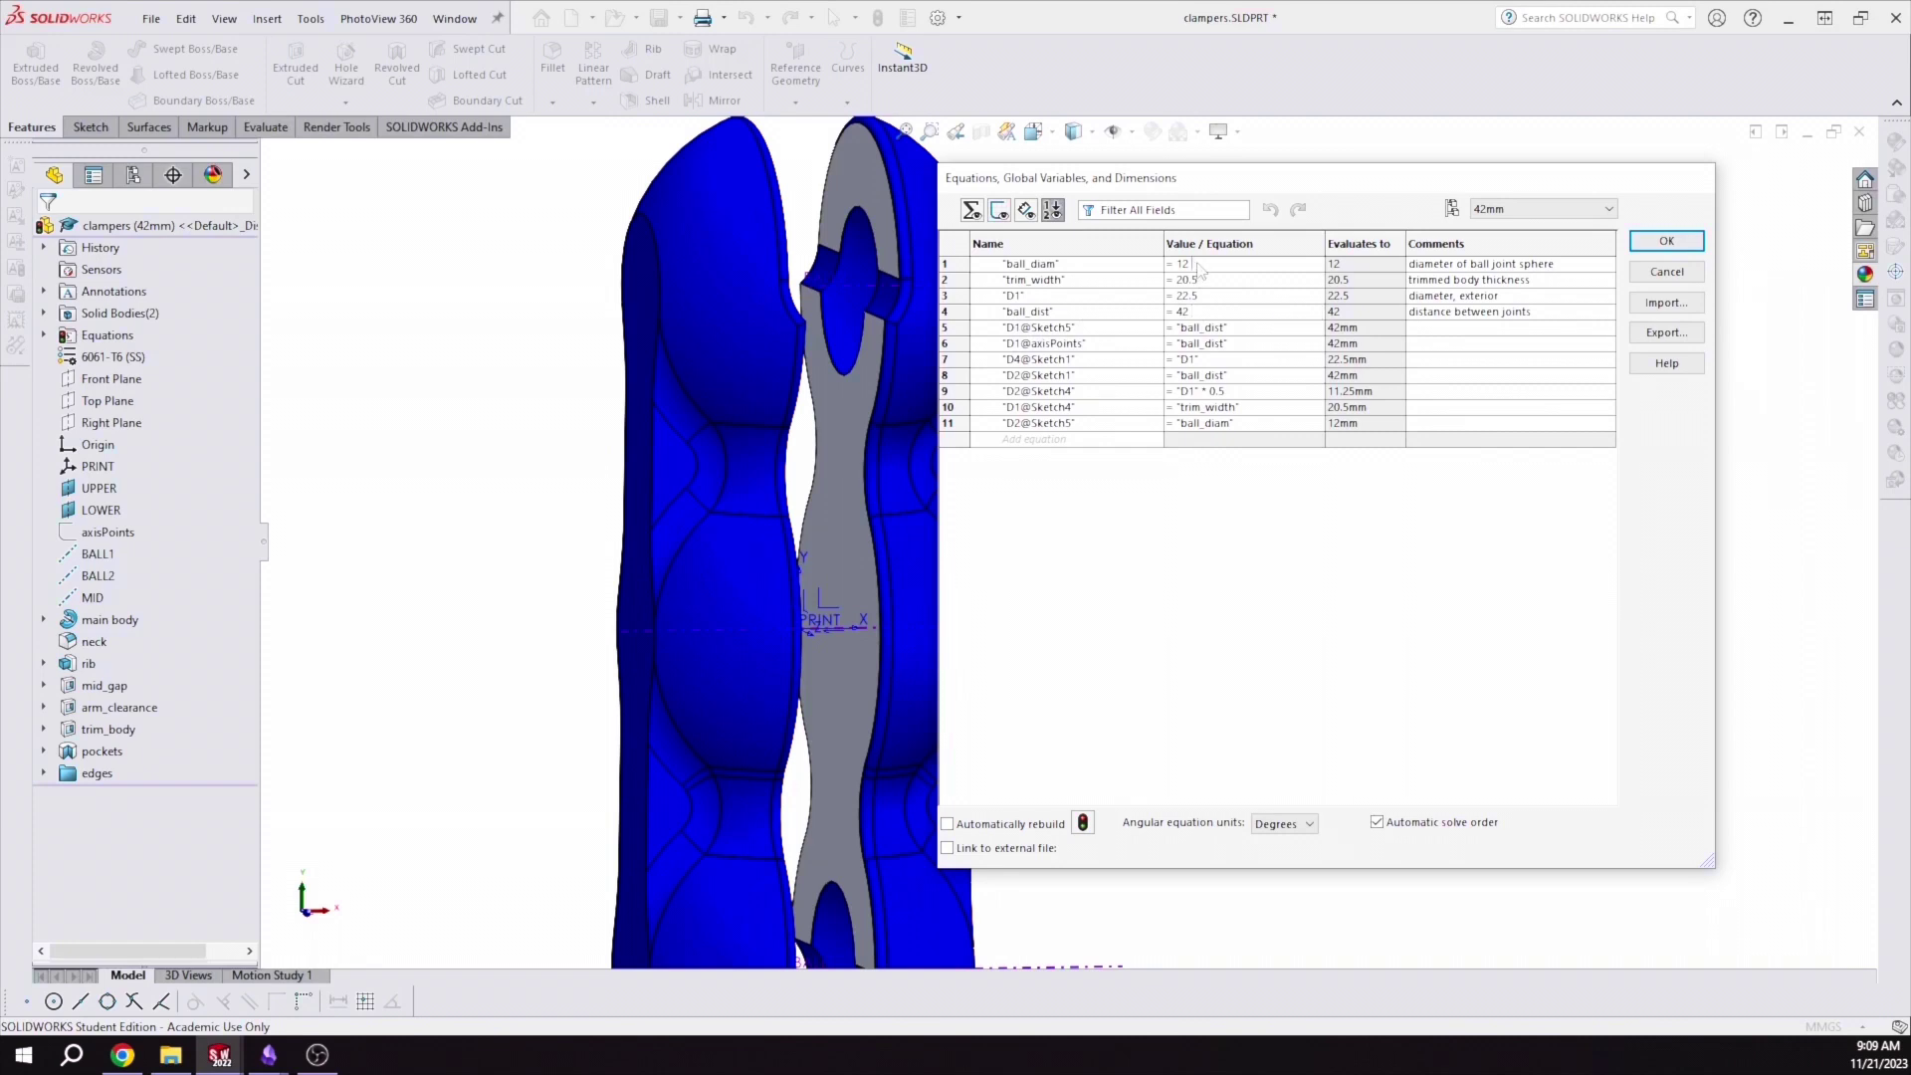
Return the equations table to the 32mm configuration, examine its ball_diam value, and accept and close the table
left_click(1497, 209)
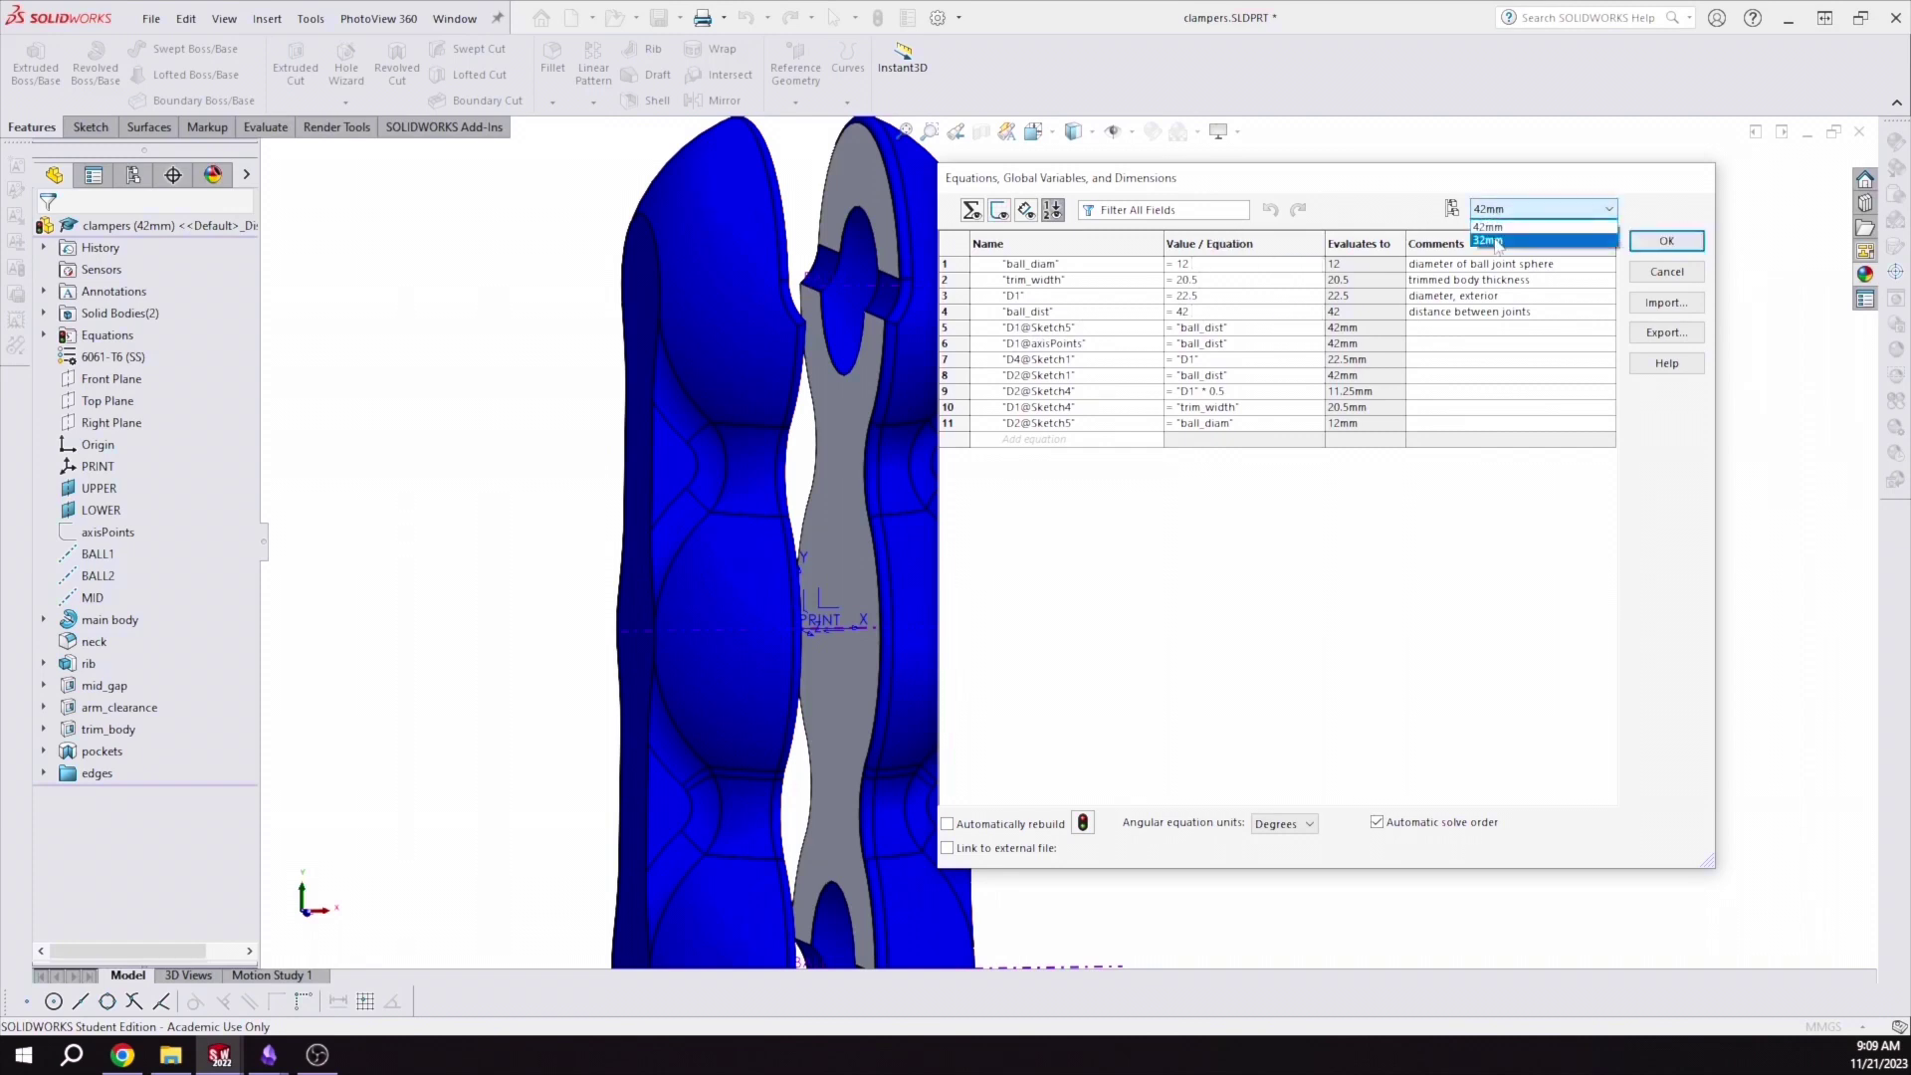
left_click(1497, 239)
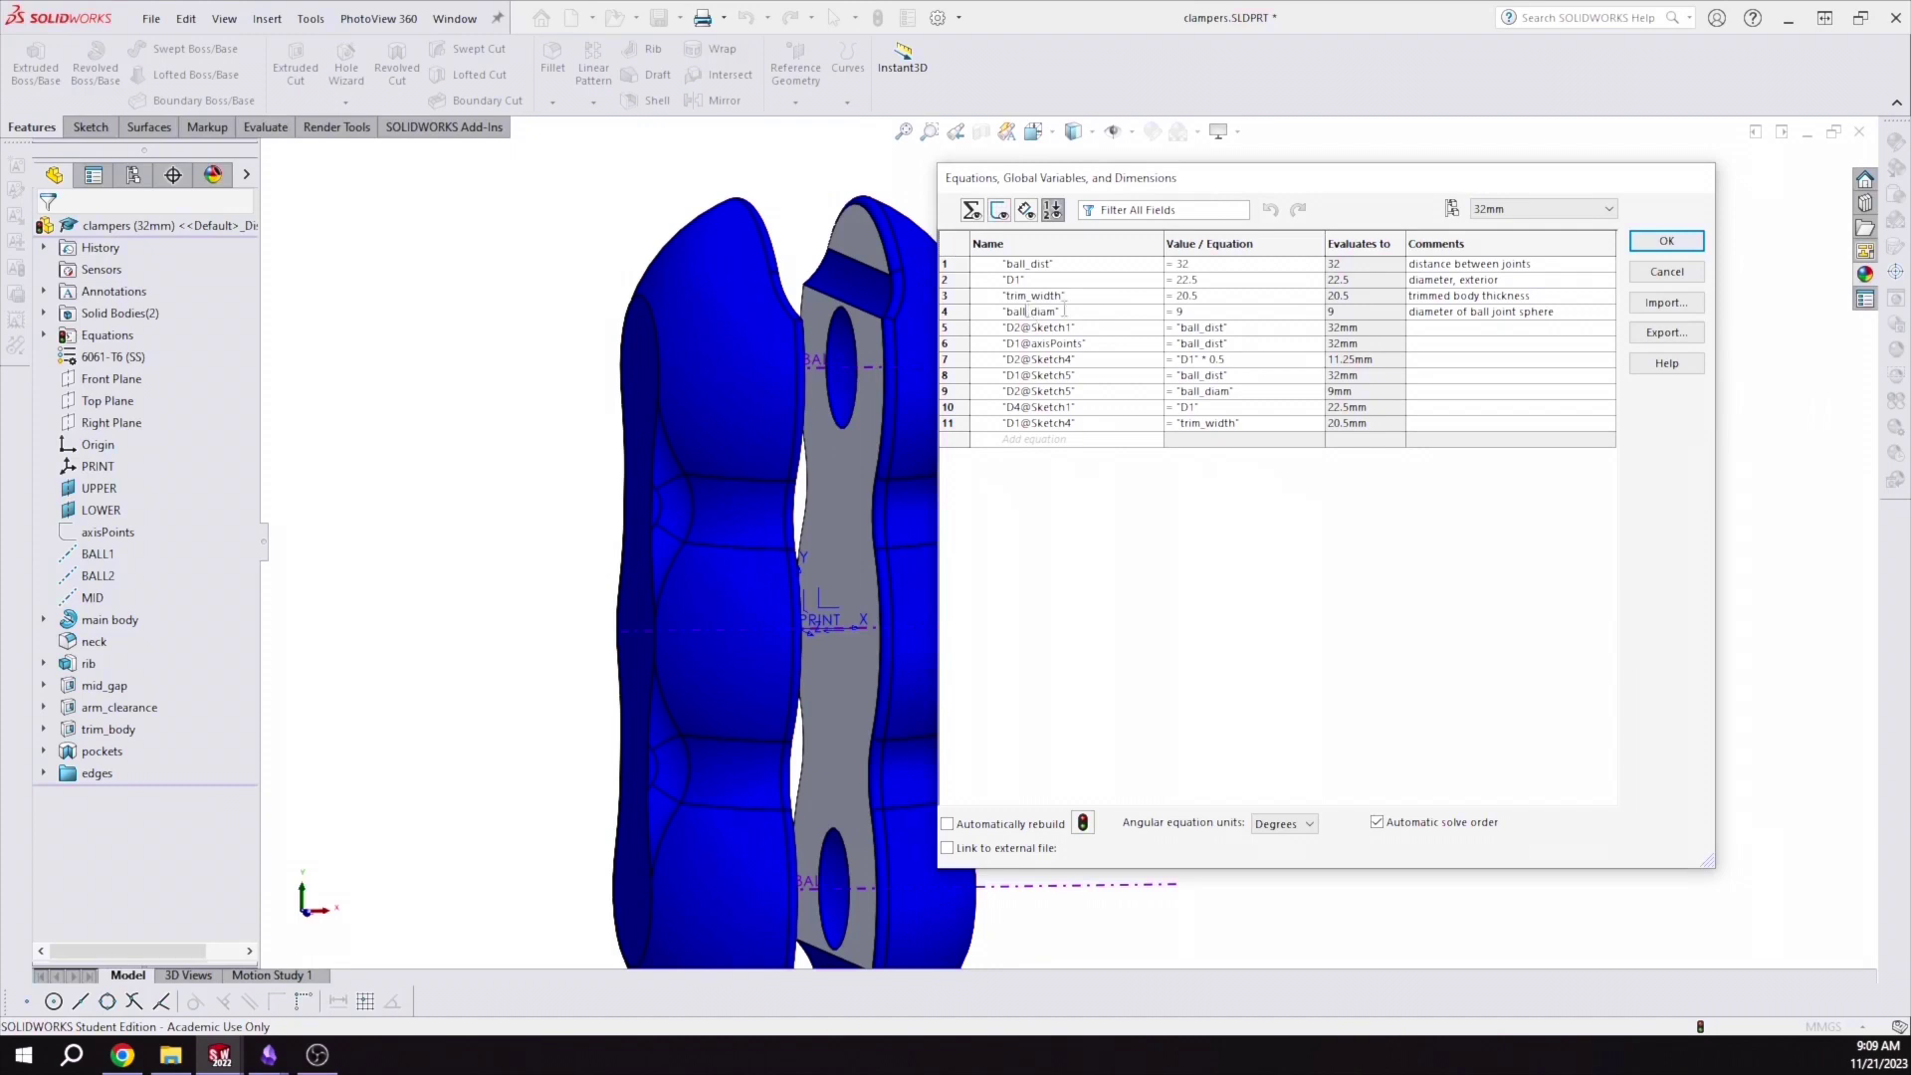
left_click(1227, 314)
left_click(1665, 241)
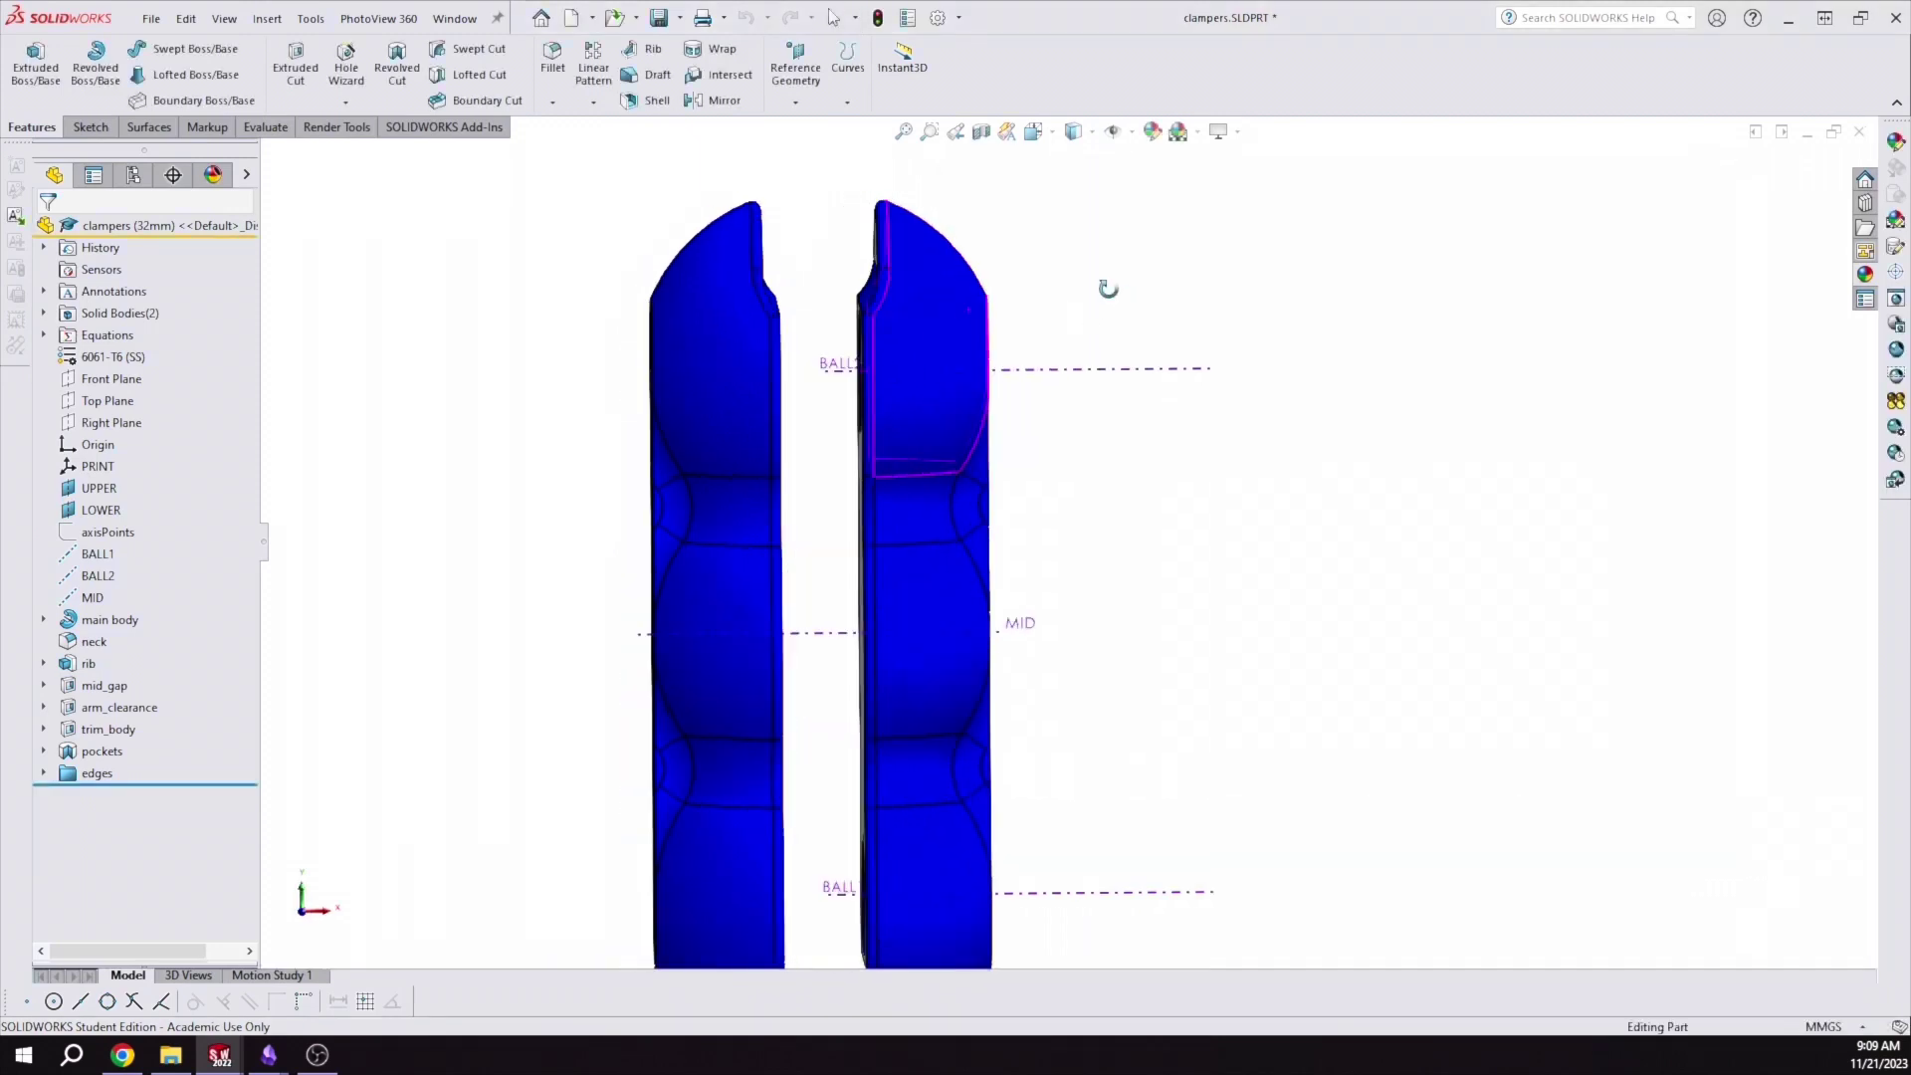
Examine the inner faces of the 32mm clamper, review the configuration list, and return to the feature tree
middle_click_drag(1108, 289, 755, 340)
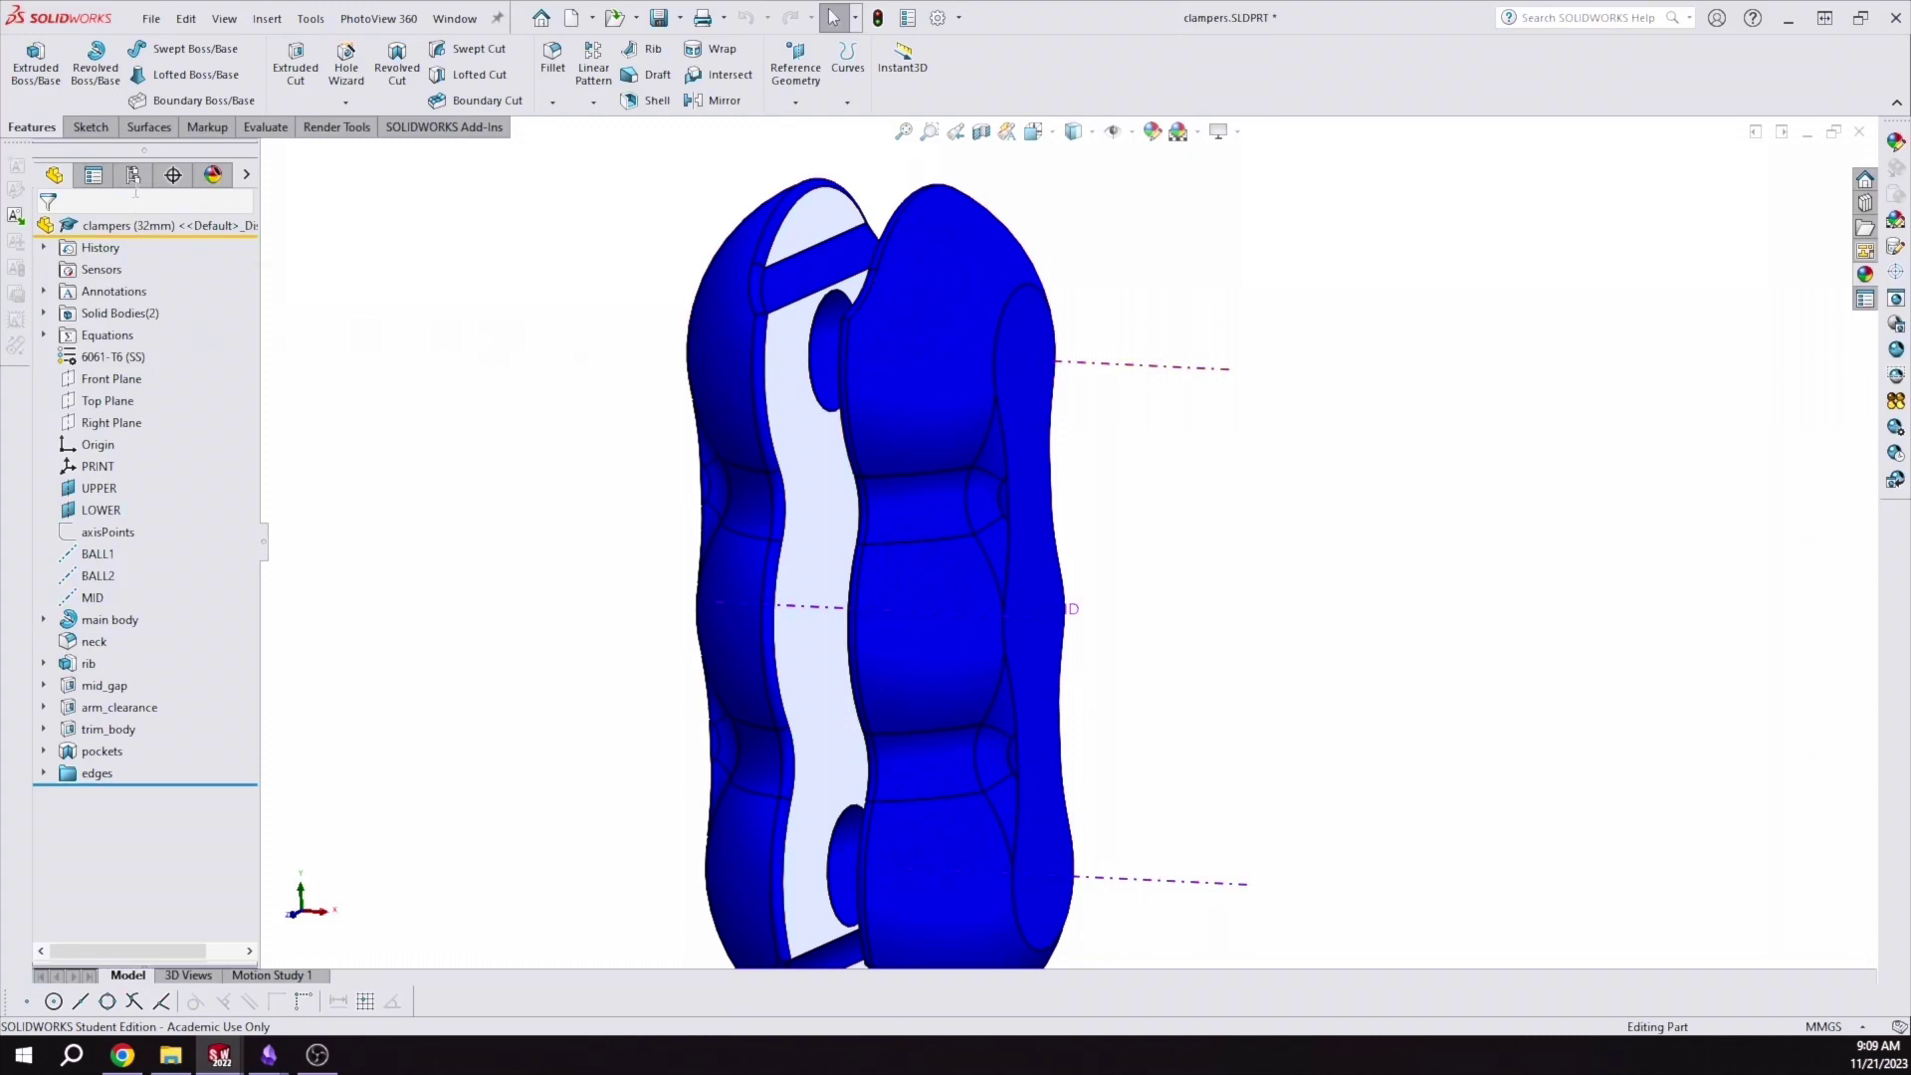
left_click(133, 176)
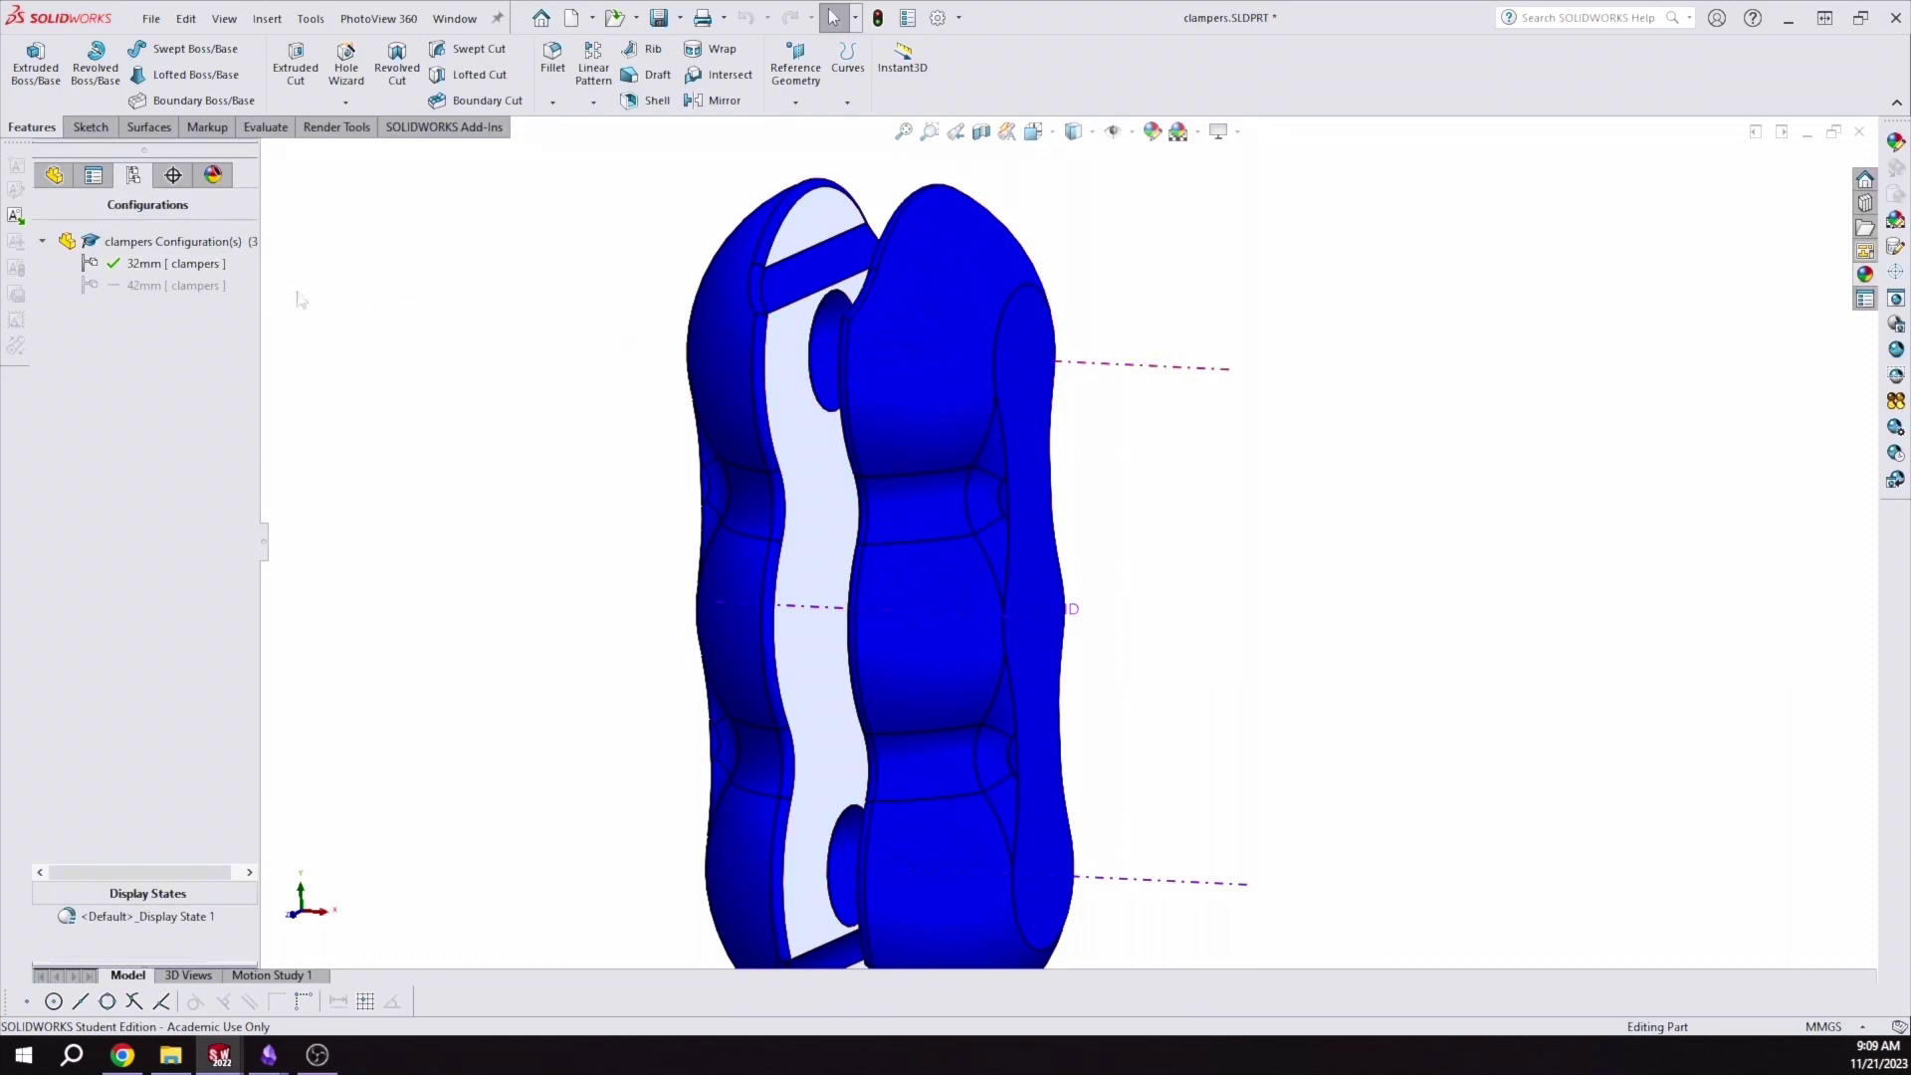
left_click(53, 175)
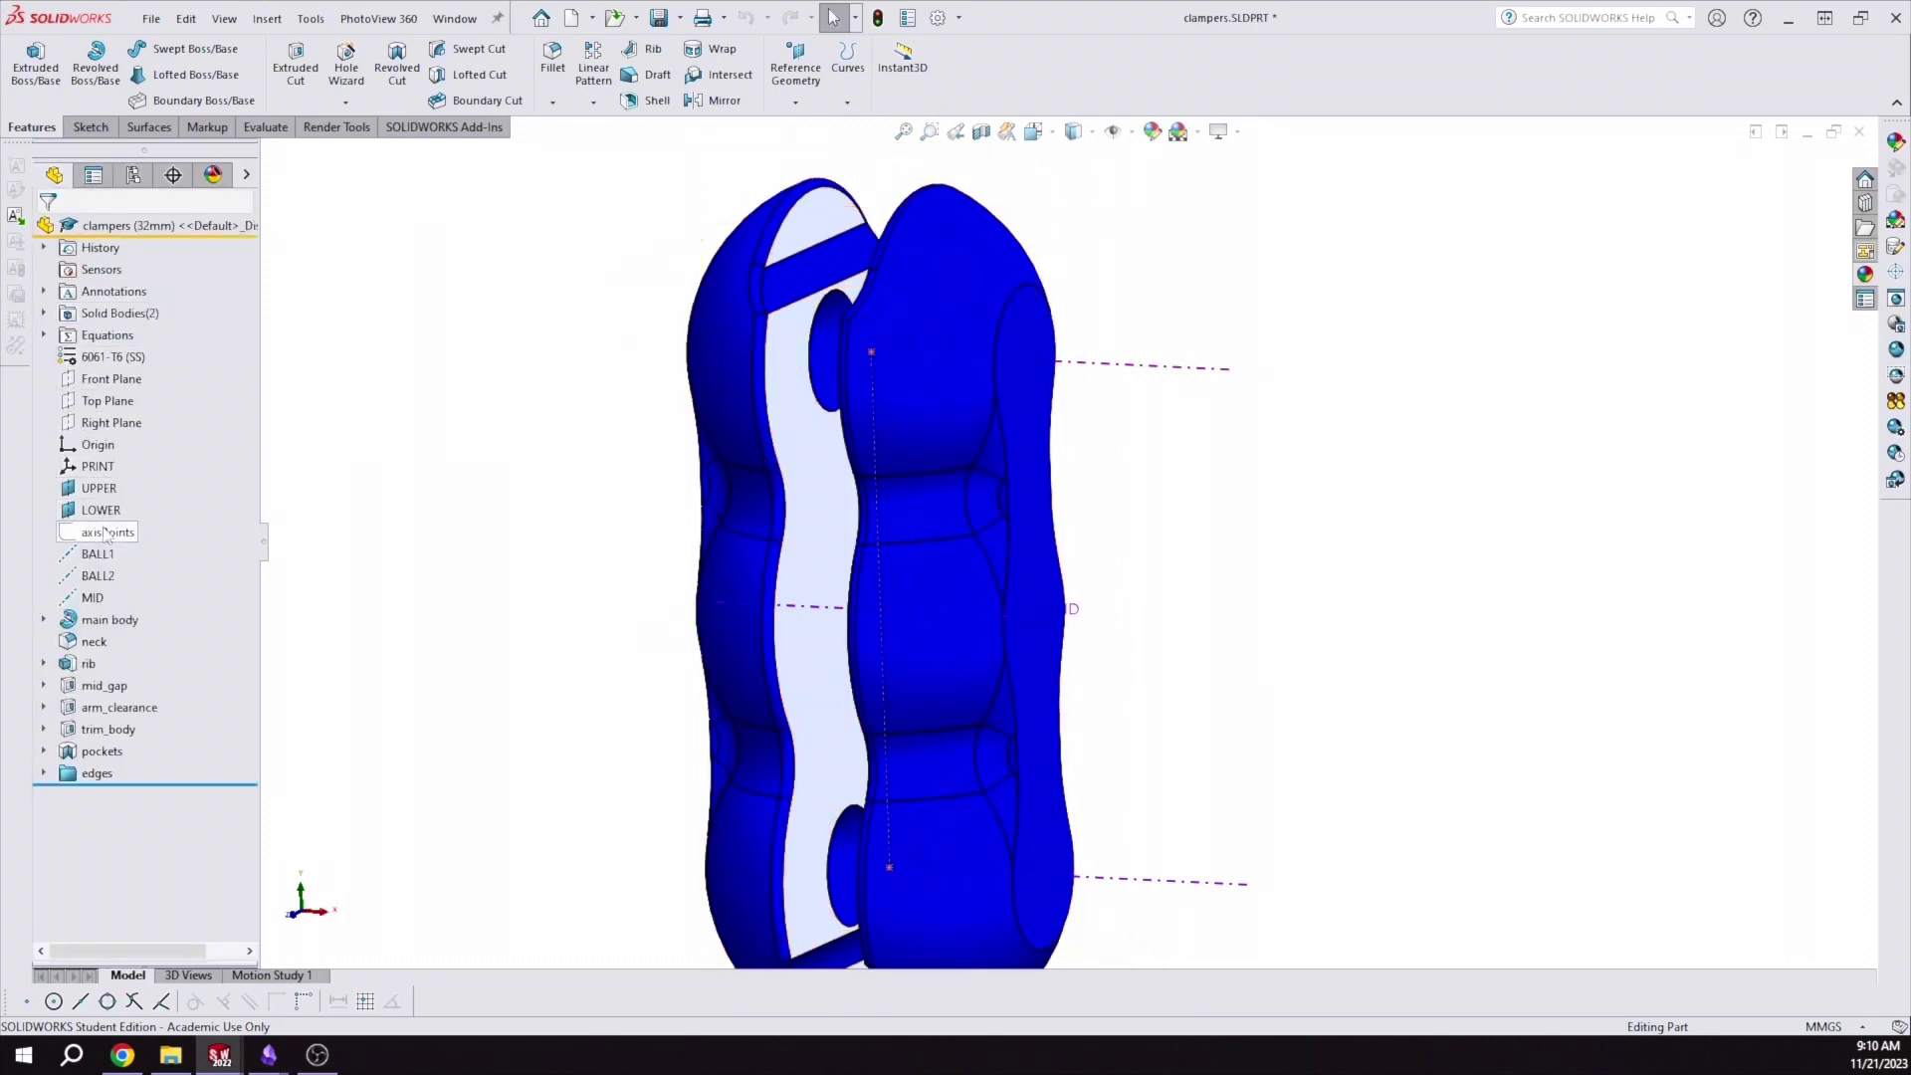
Examine the outer and inner faces of the clampers and highlight the trim_body cut on the model
middle_click_drag(491, 503, 1134, 504)
scroll(954, 396, "down", 3)
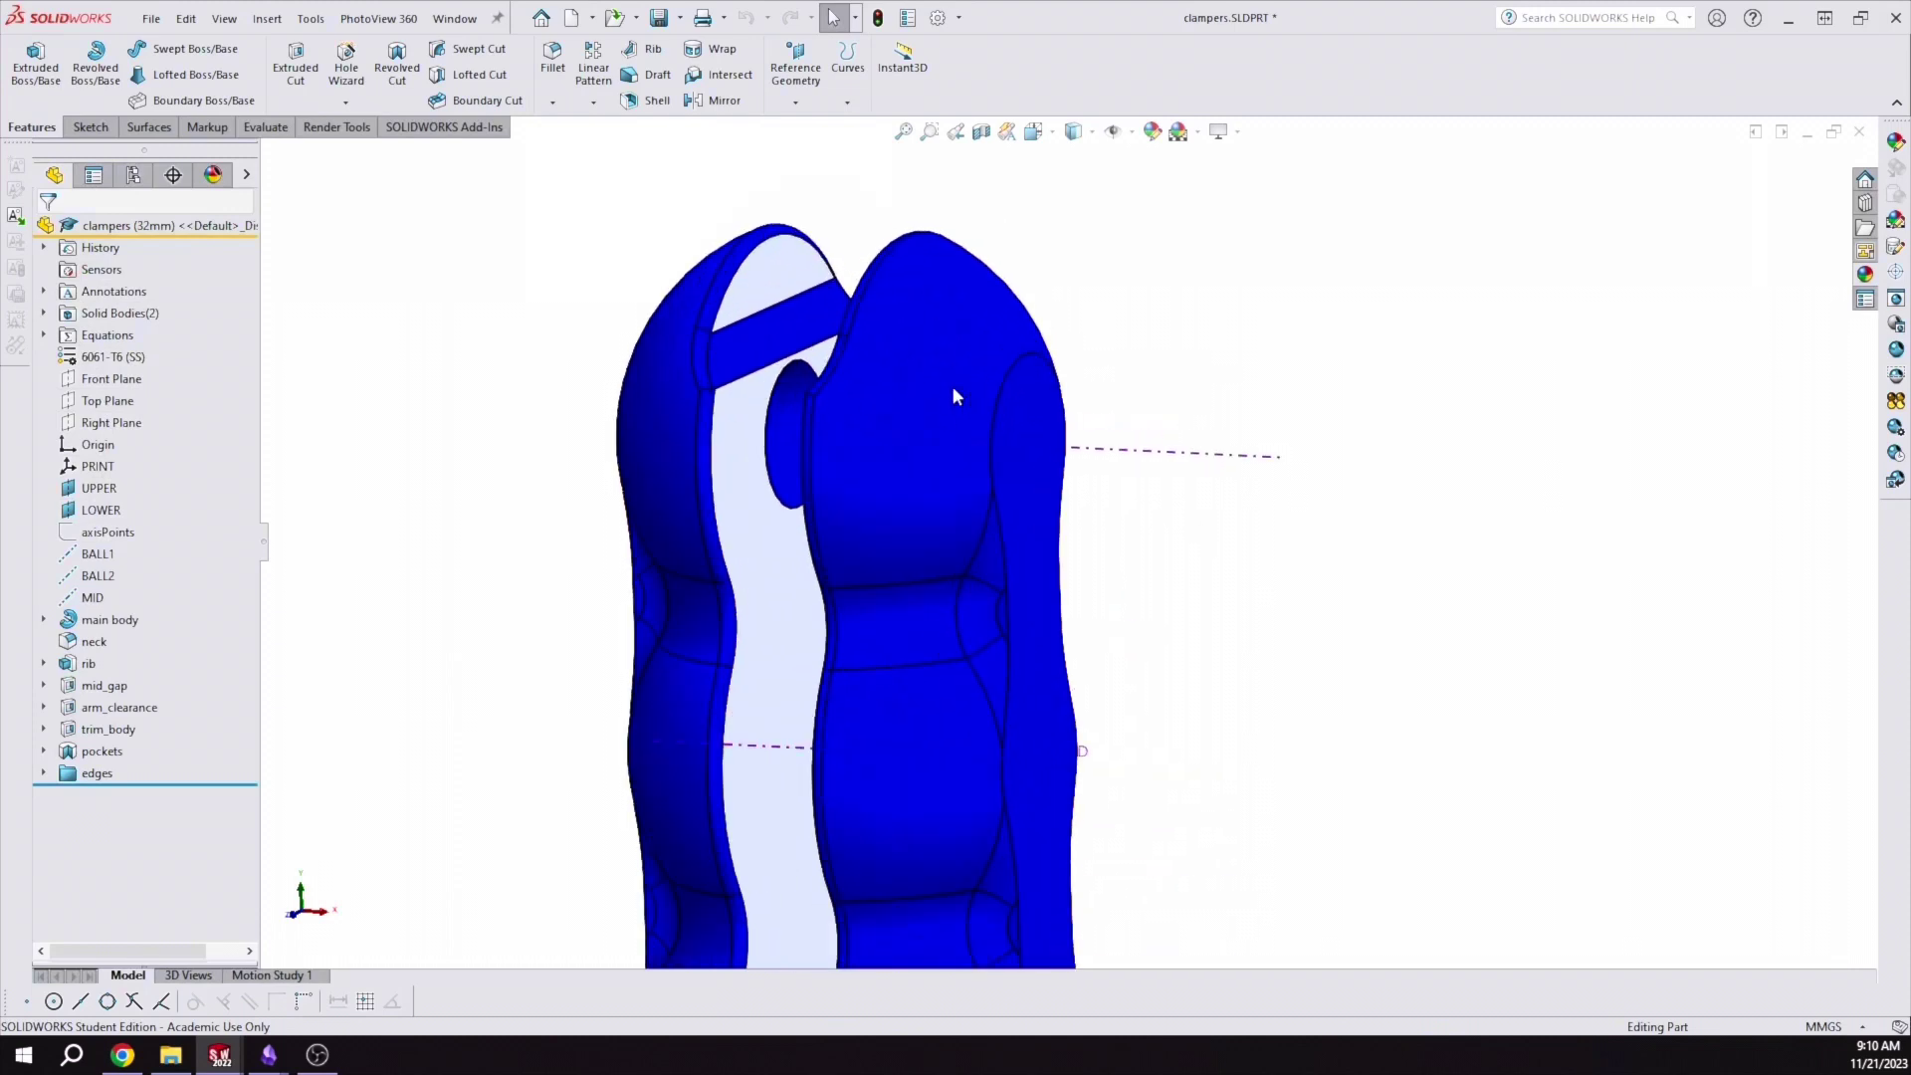
mouse_move(558, 350)
middle_mouse_down()
mouse_move(610, 299)
mouse_move(558, 342)
mouse_move(573, 355)
middle_mouse_up()
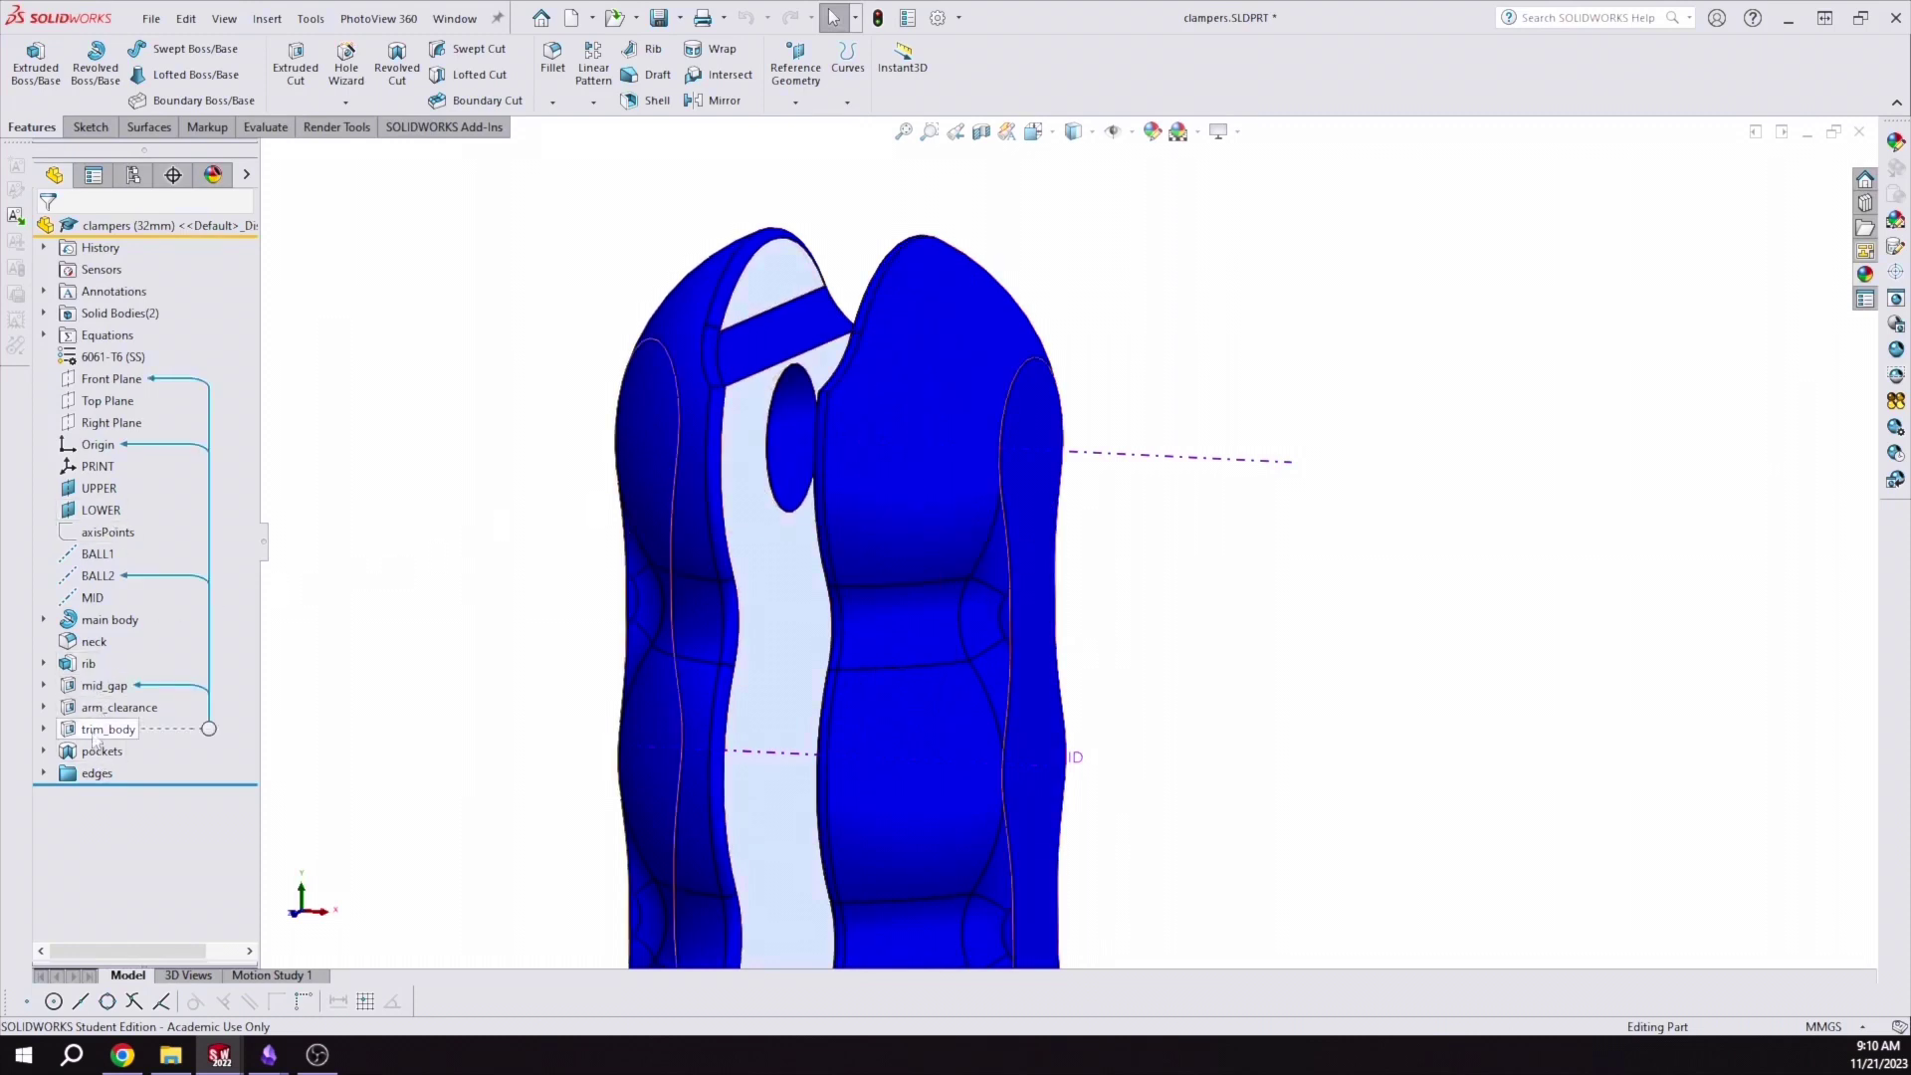
left_click(107, 729)
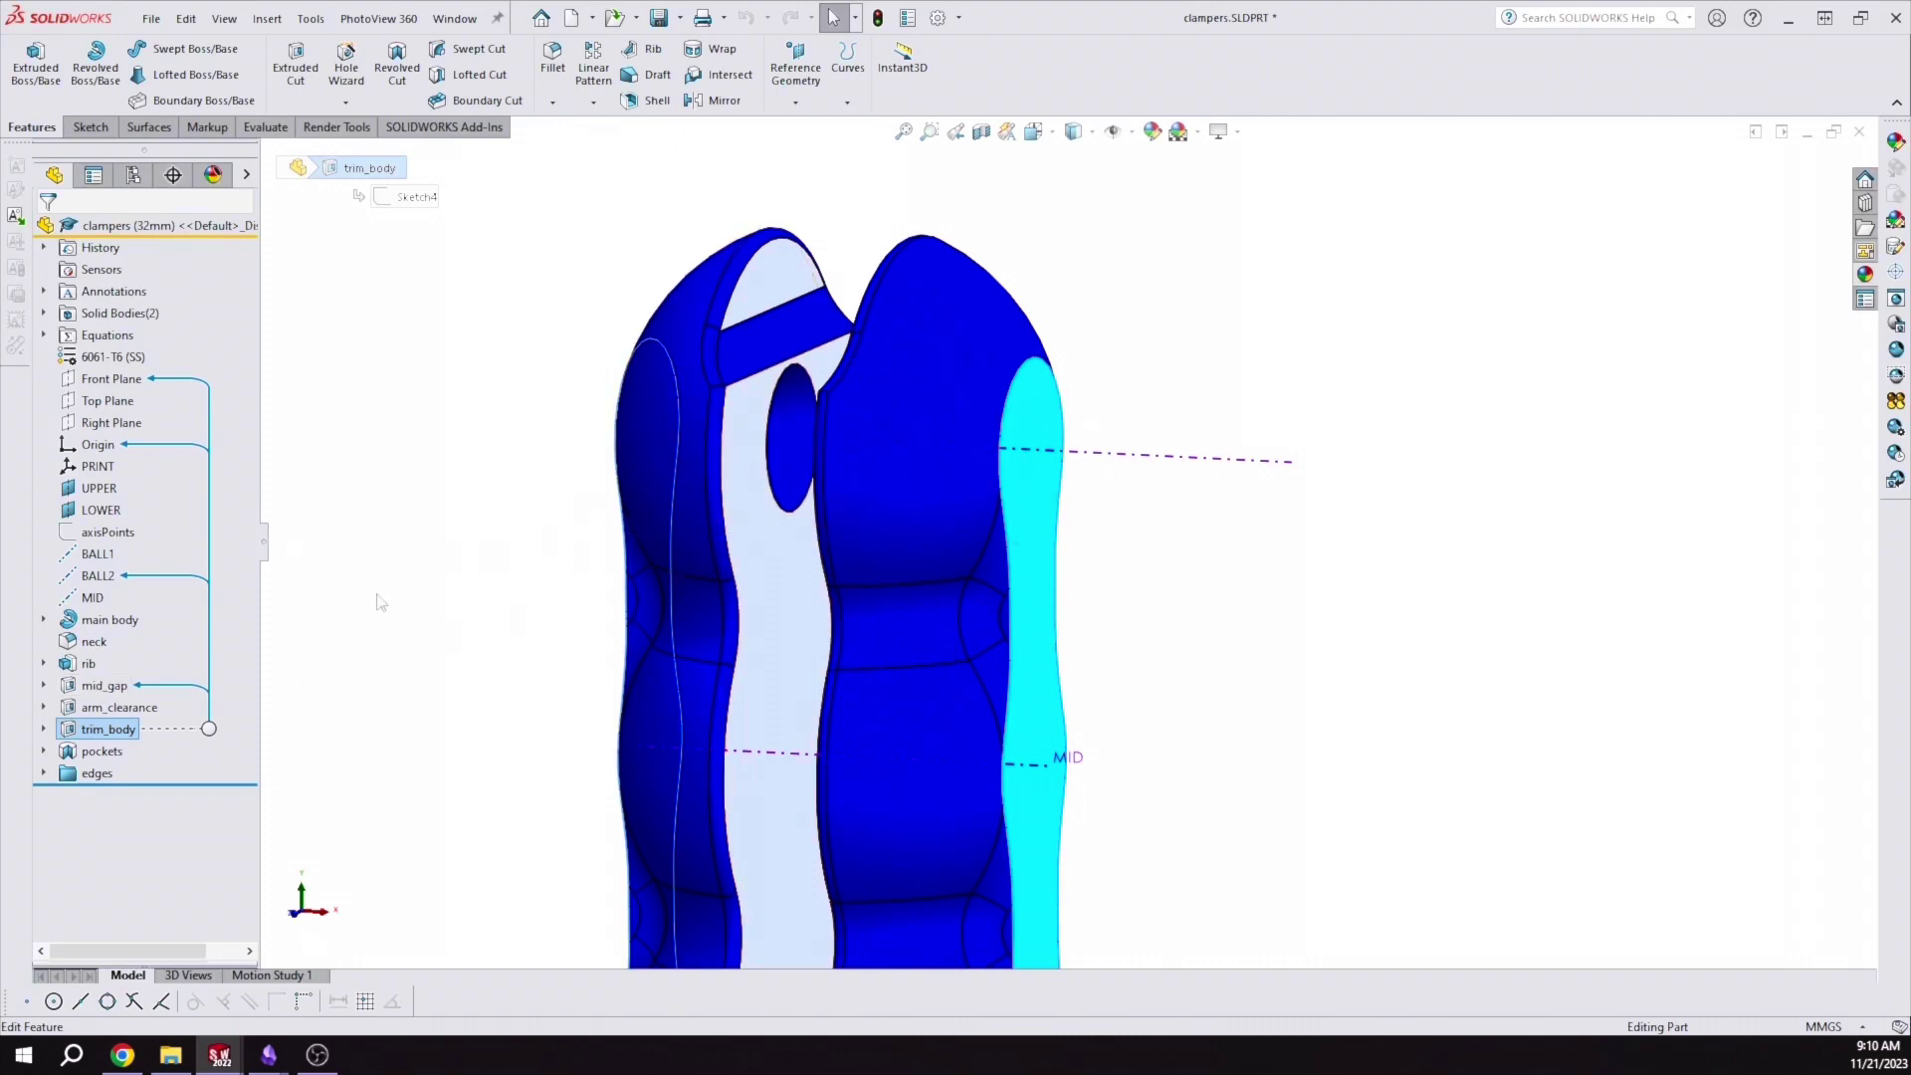
Edit the main body sketch and delete the 16.00 mm dimension between the MID and BALL2 axes
right_click(105, 625)
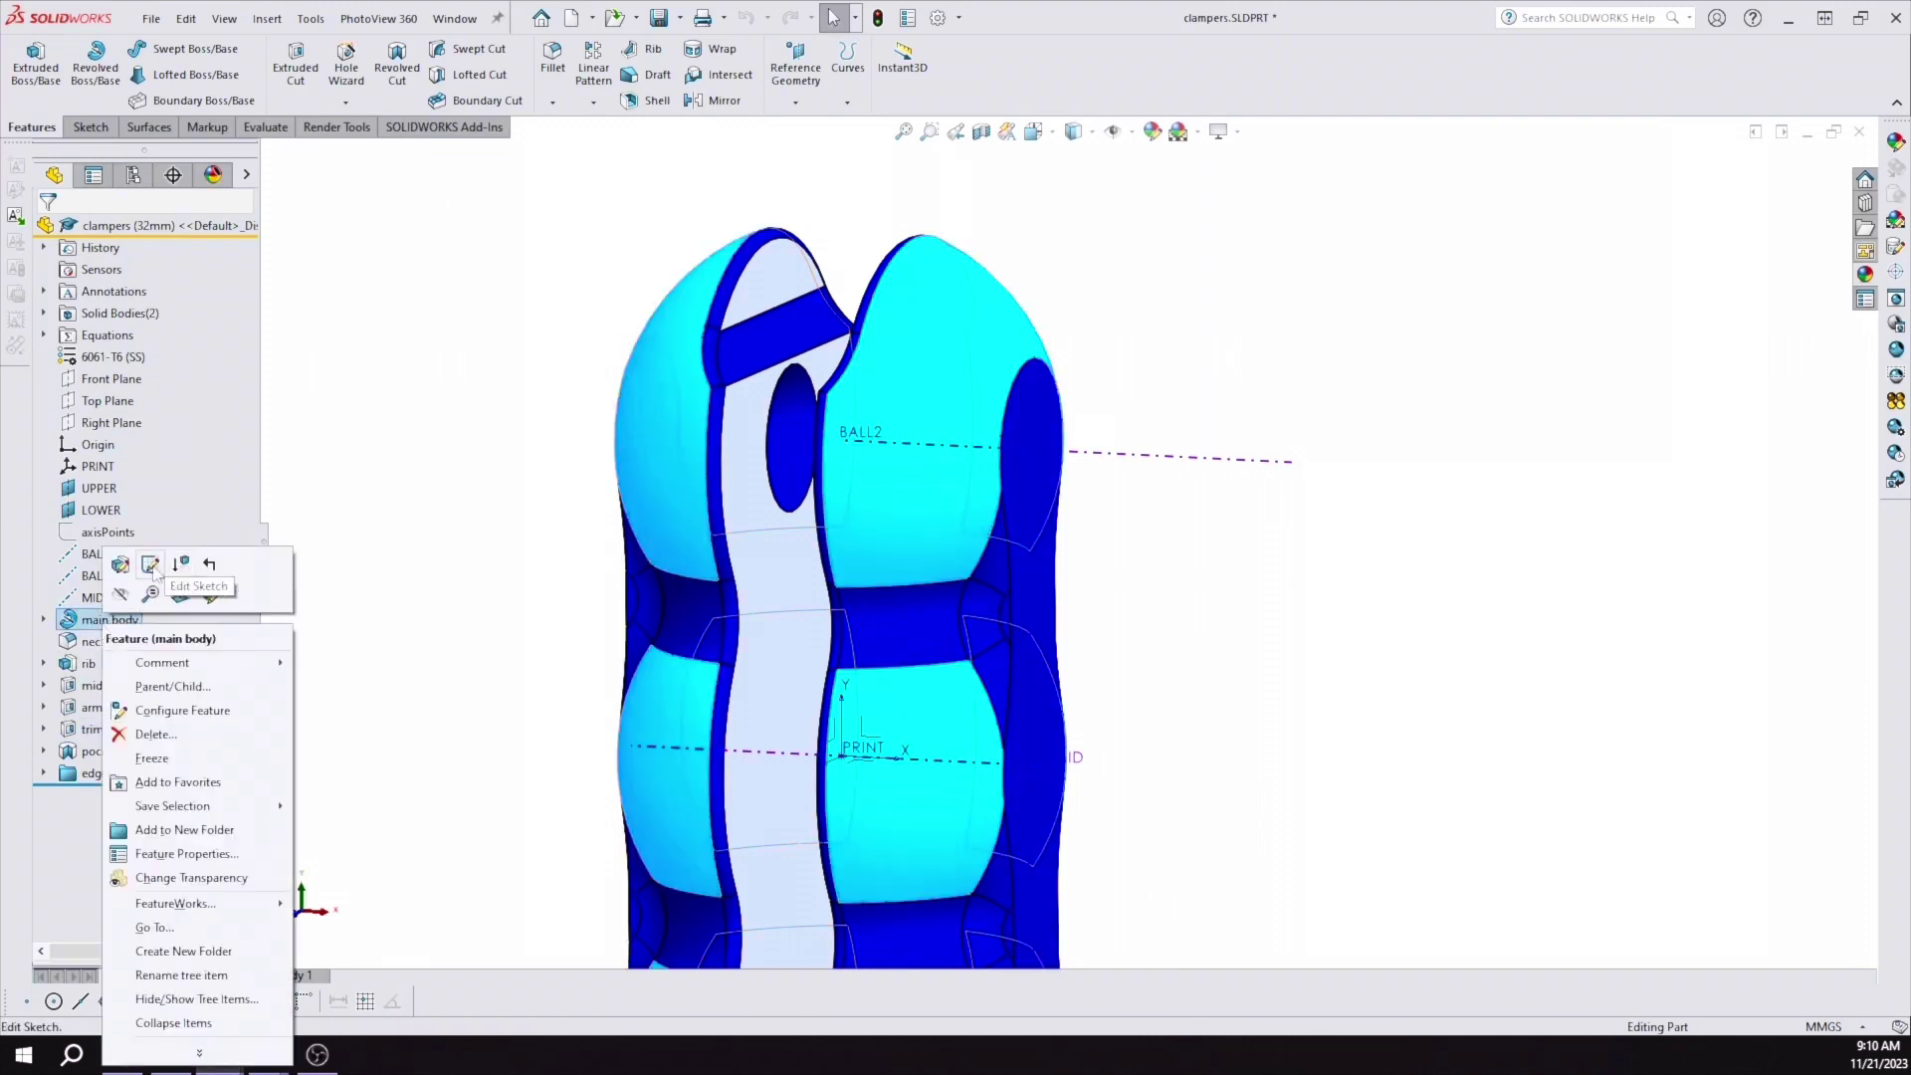
left_click(150, 564)
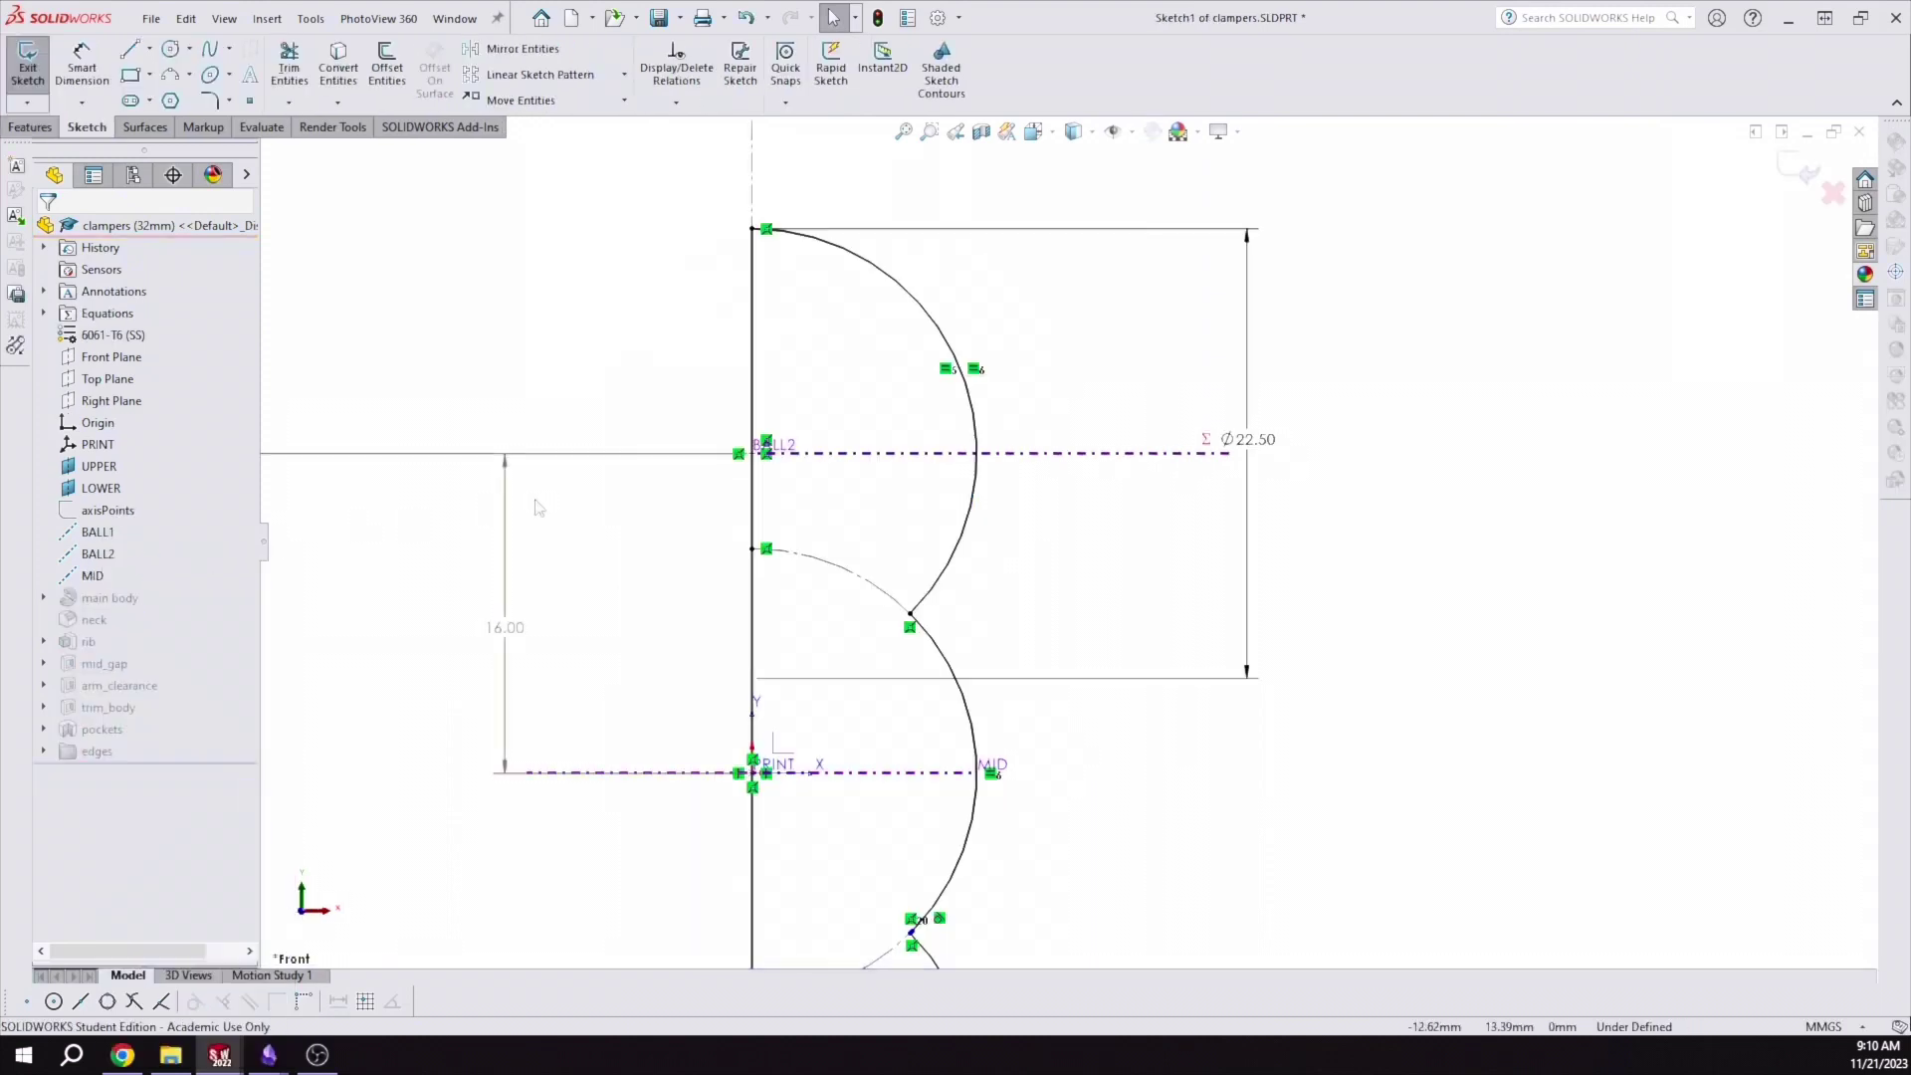
scroll(1095, 558, "up", 3)
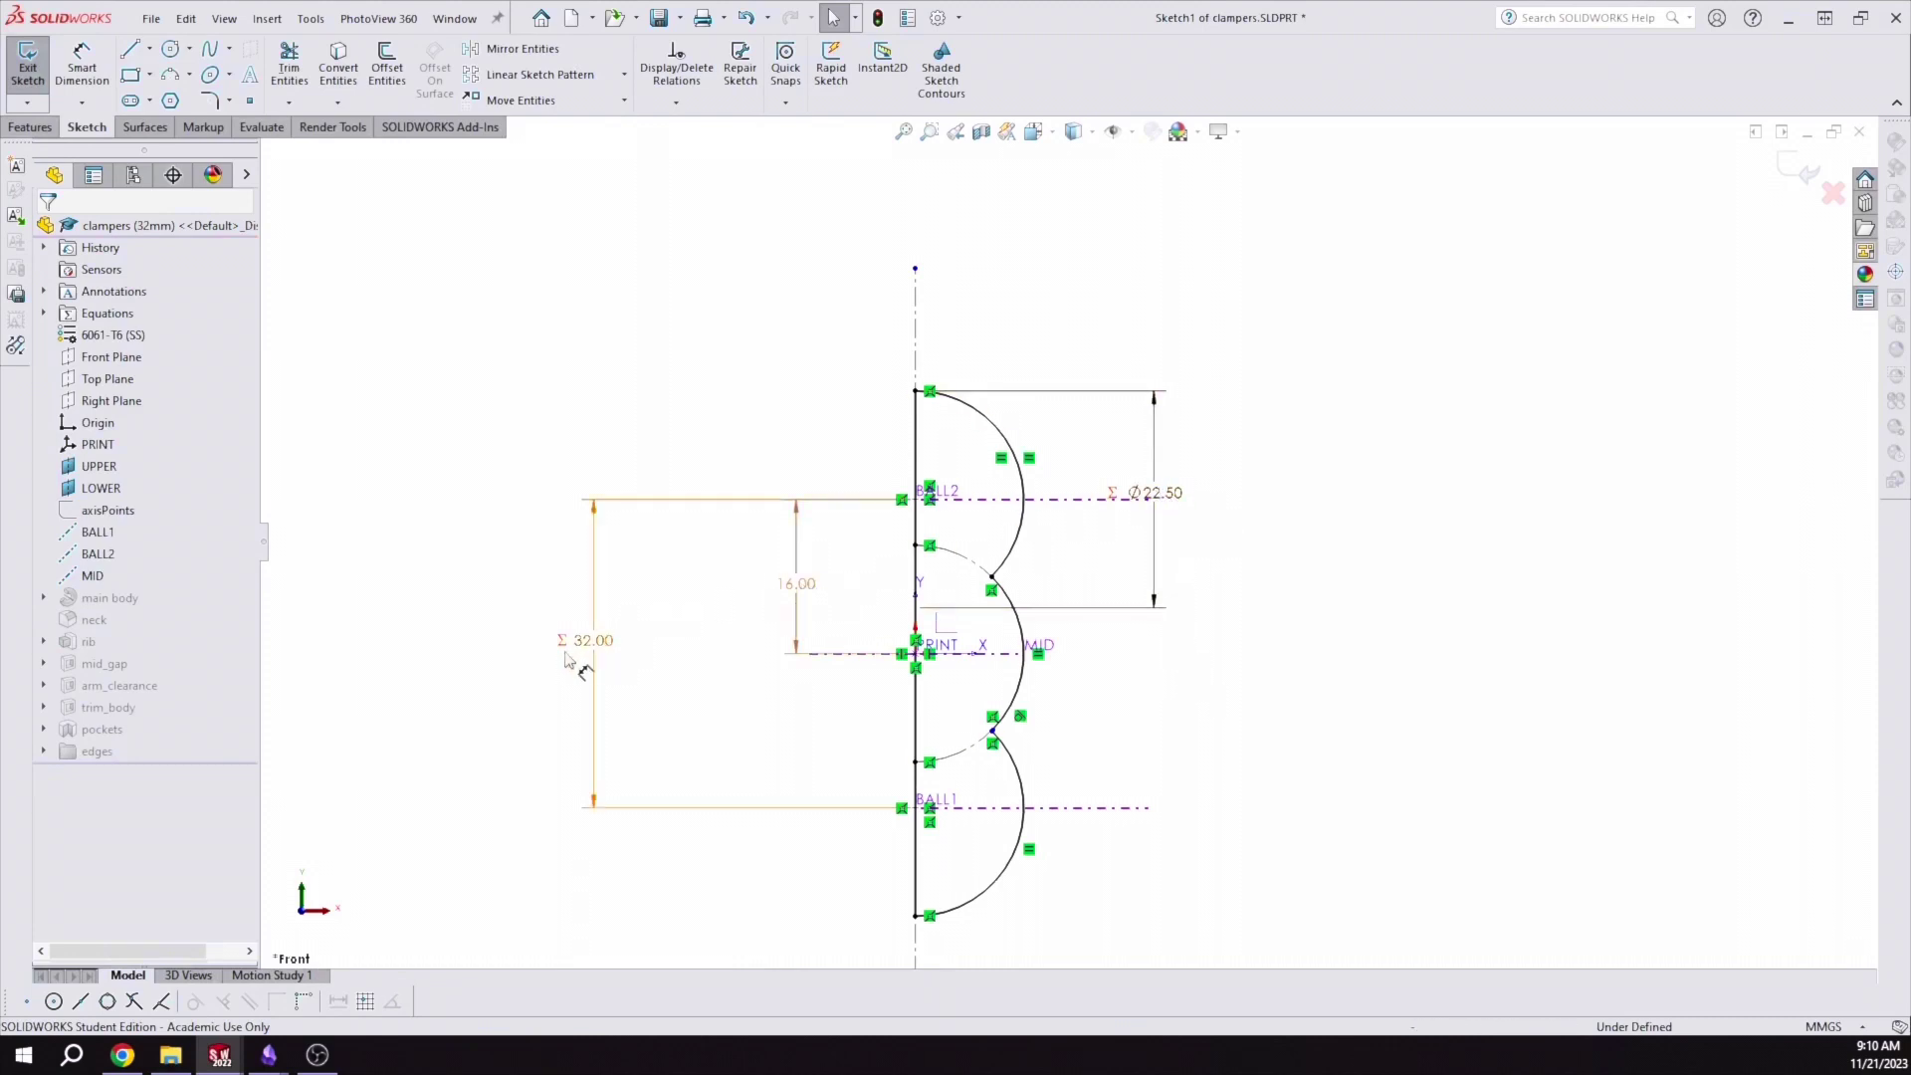
left_click(805, 587)
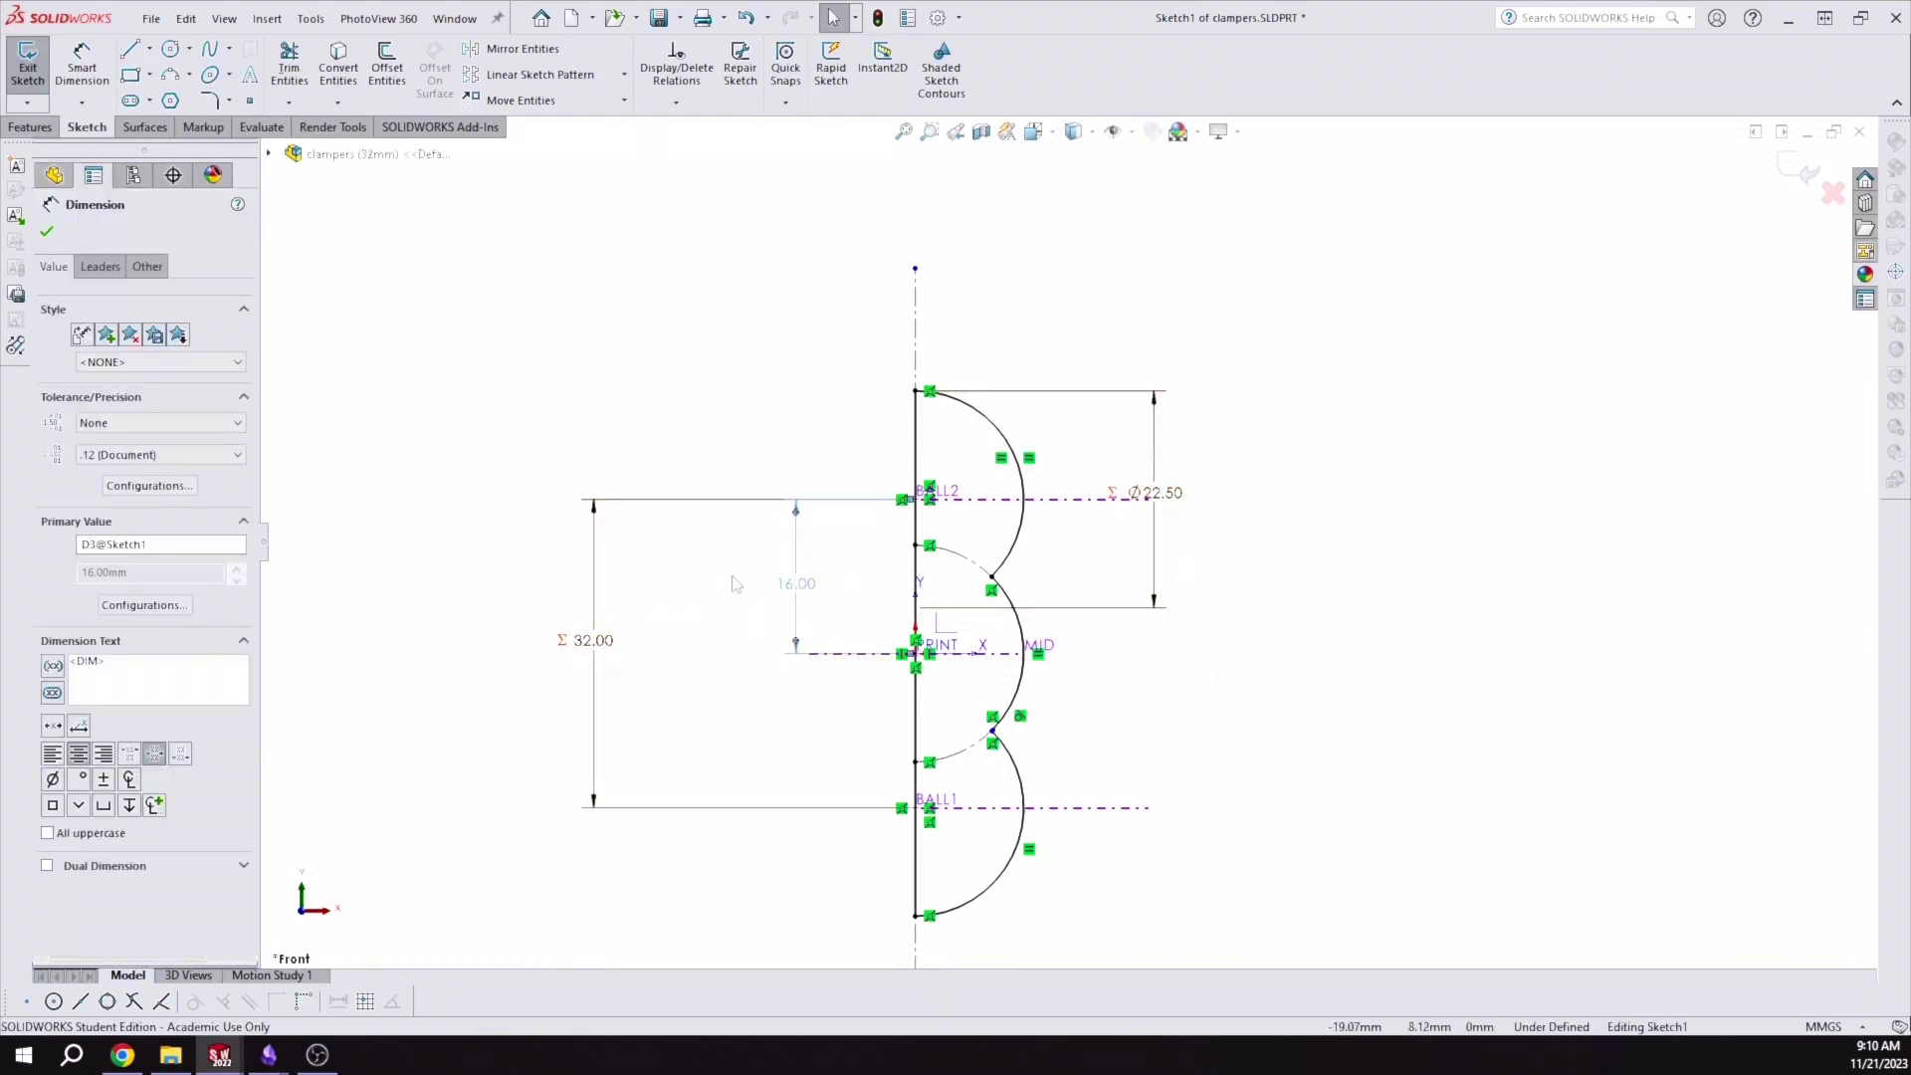
key("Delete")
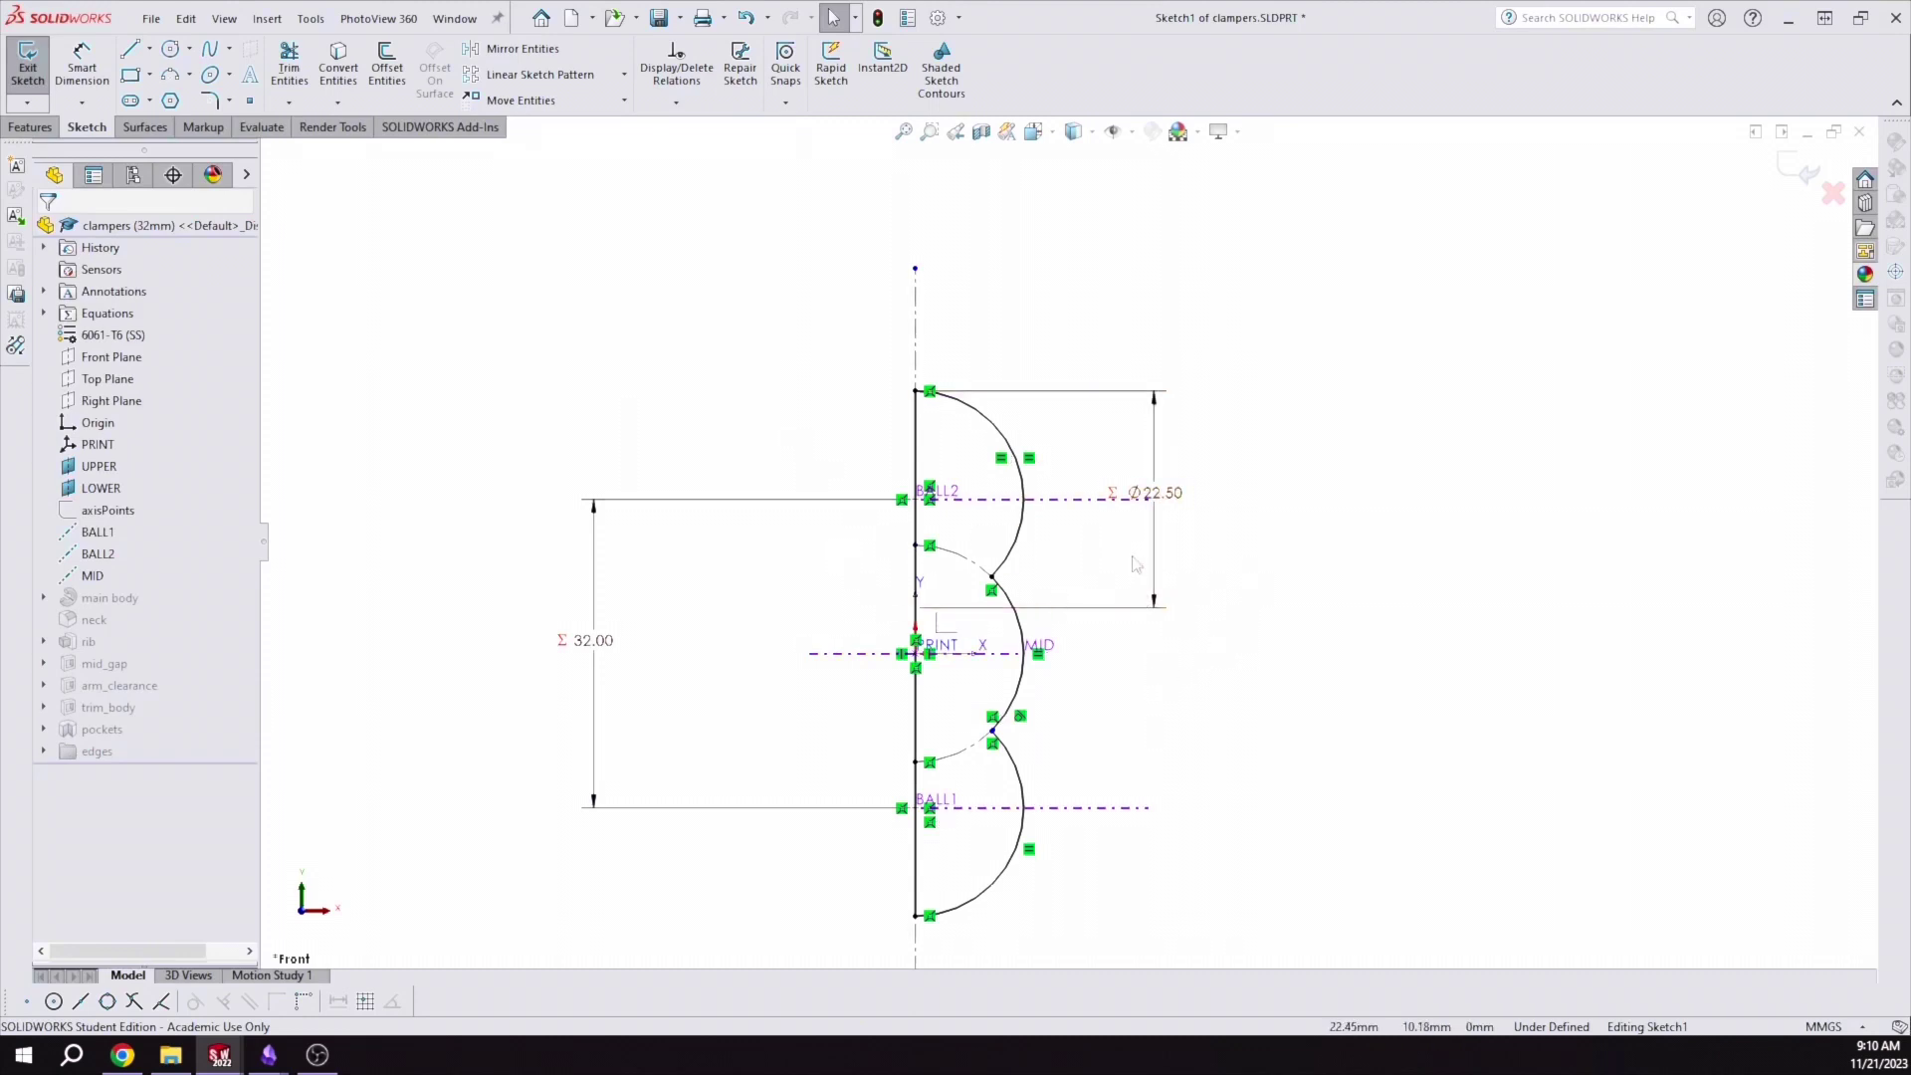
scroll(1222, 744, "down", 1)
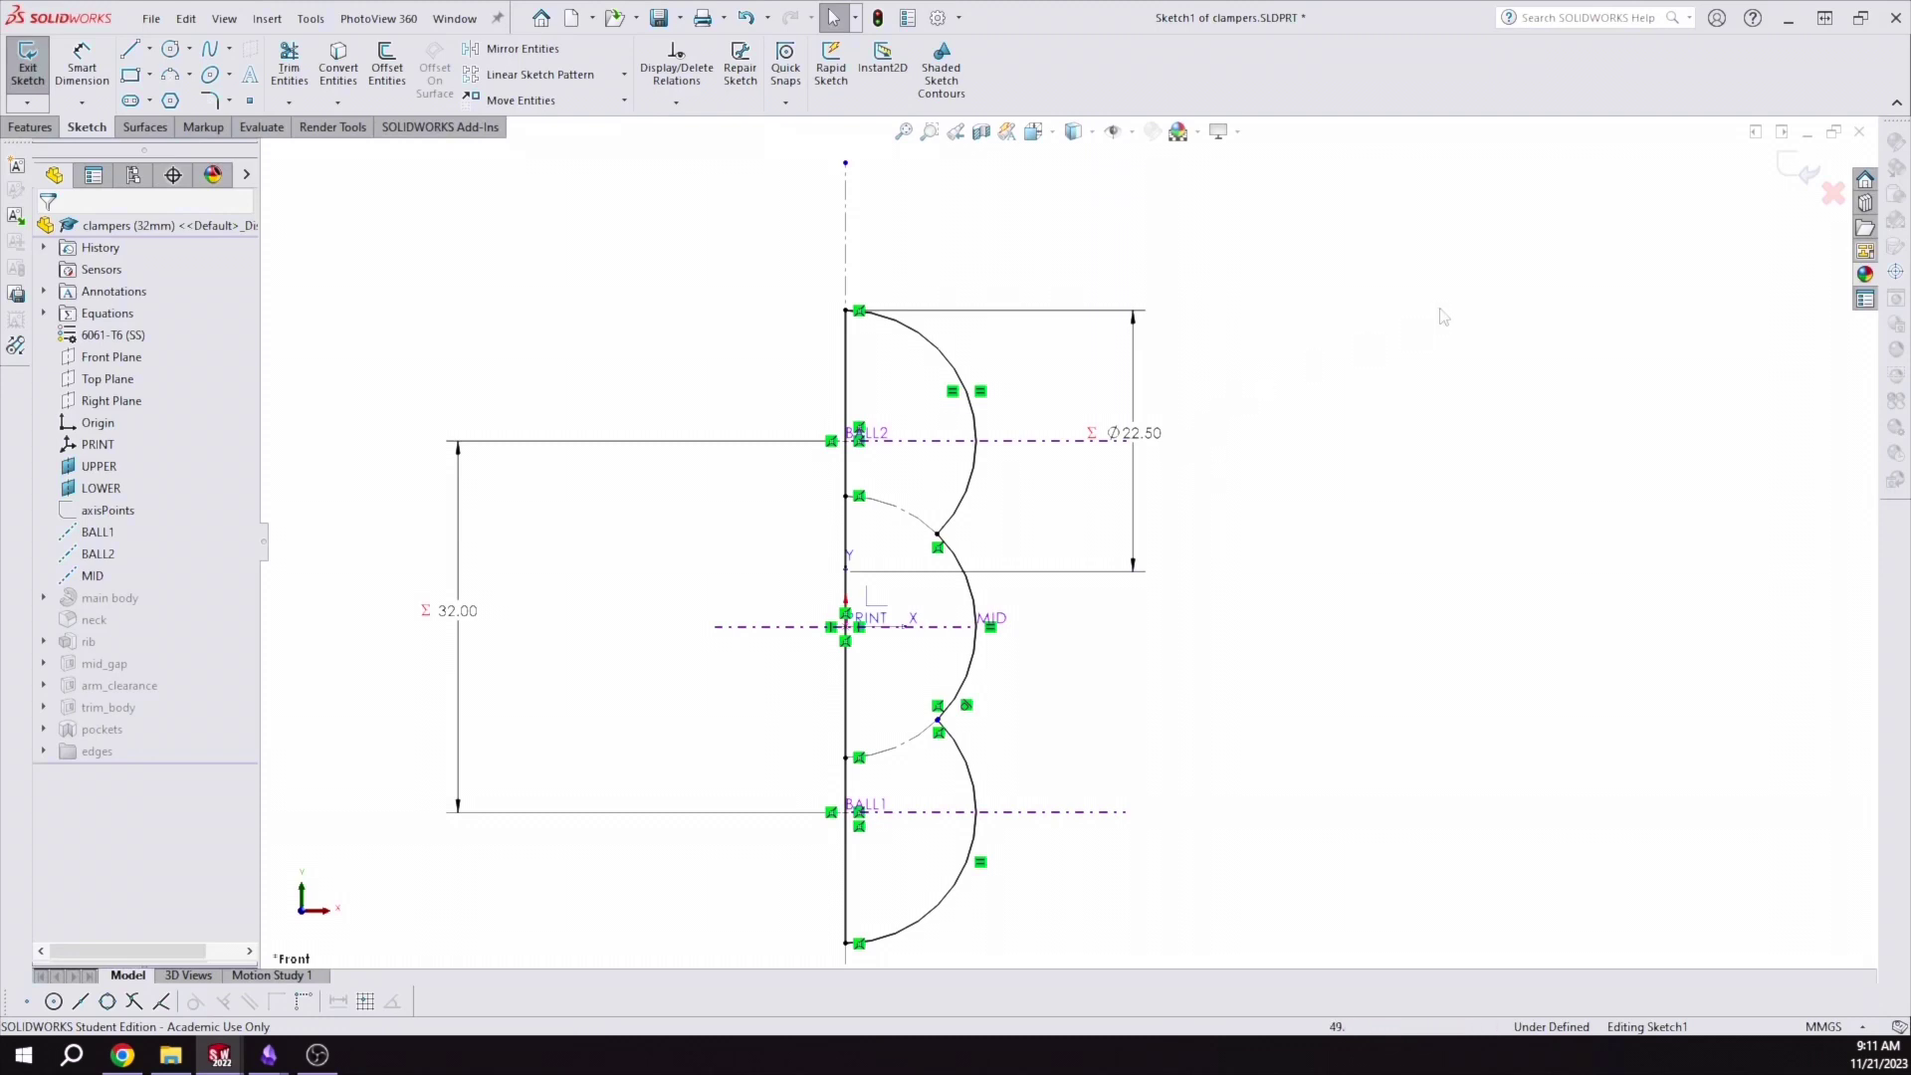
Exit the main body sketch, then save and close the clampers part to return to the ballMount assembly
left_click(1793, 173)
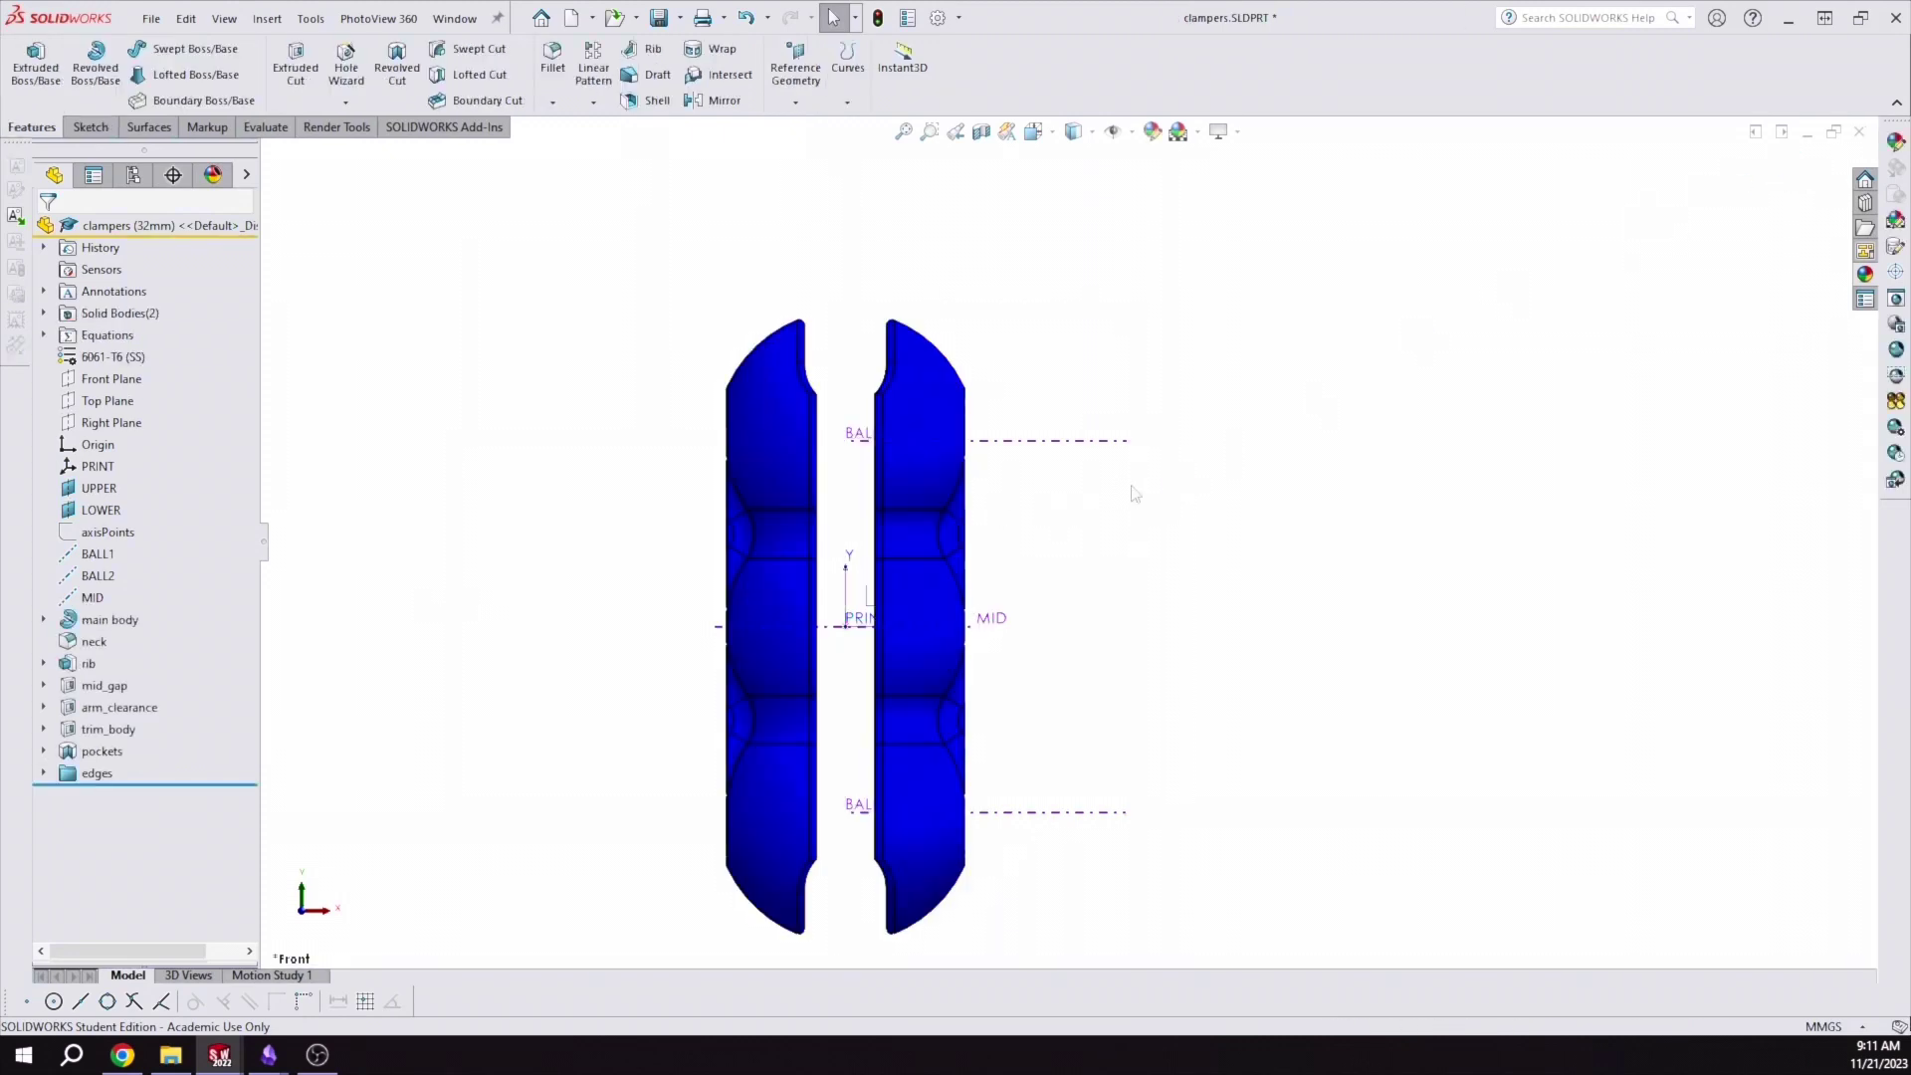
middle_click_drag(1132, 493, 1062, 530)
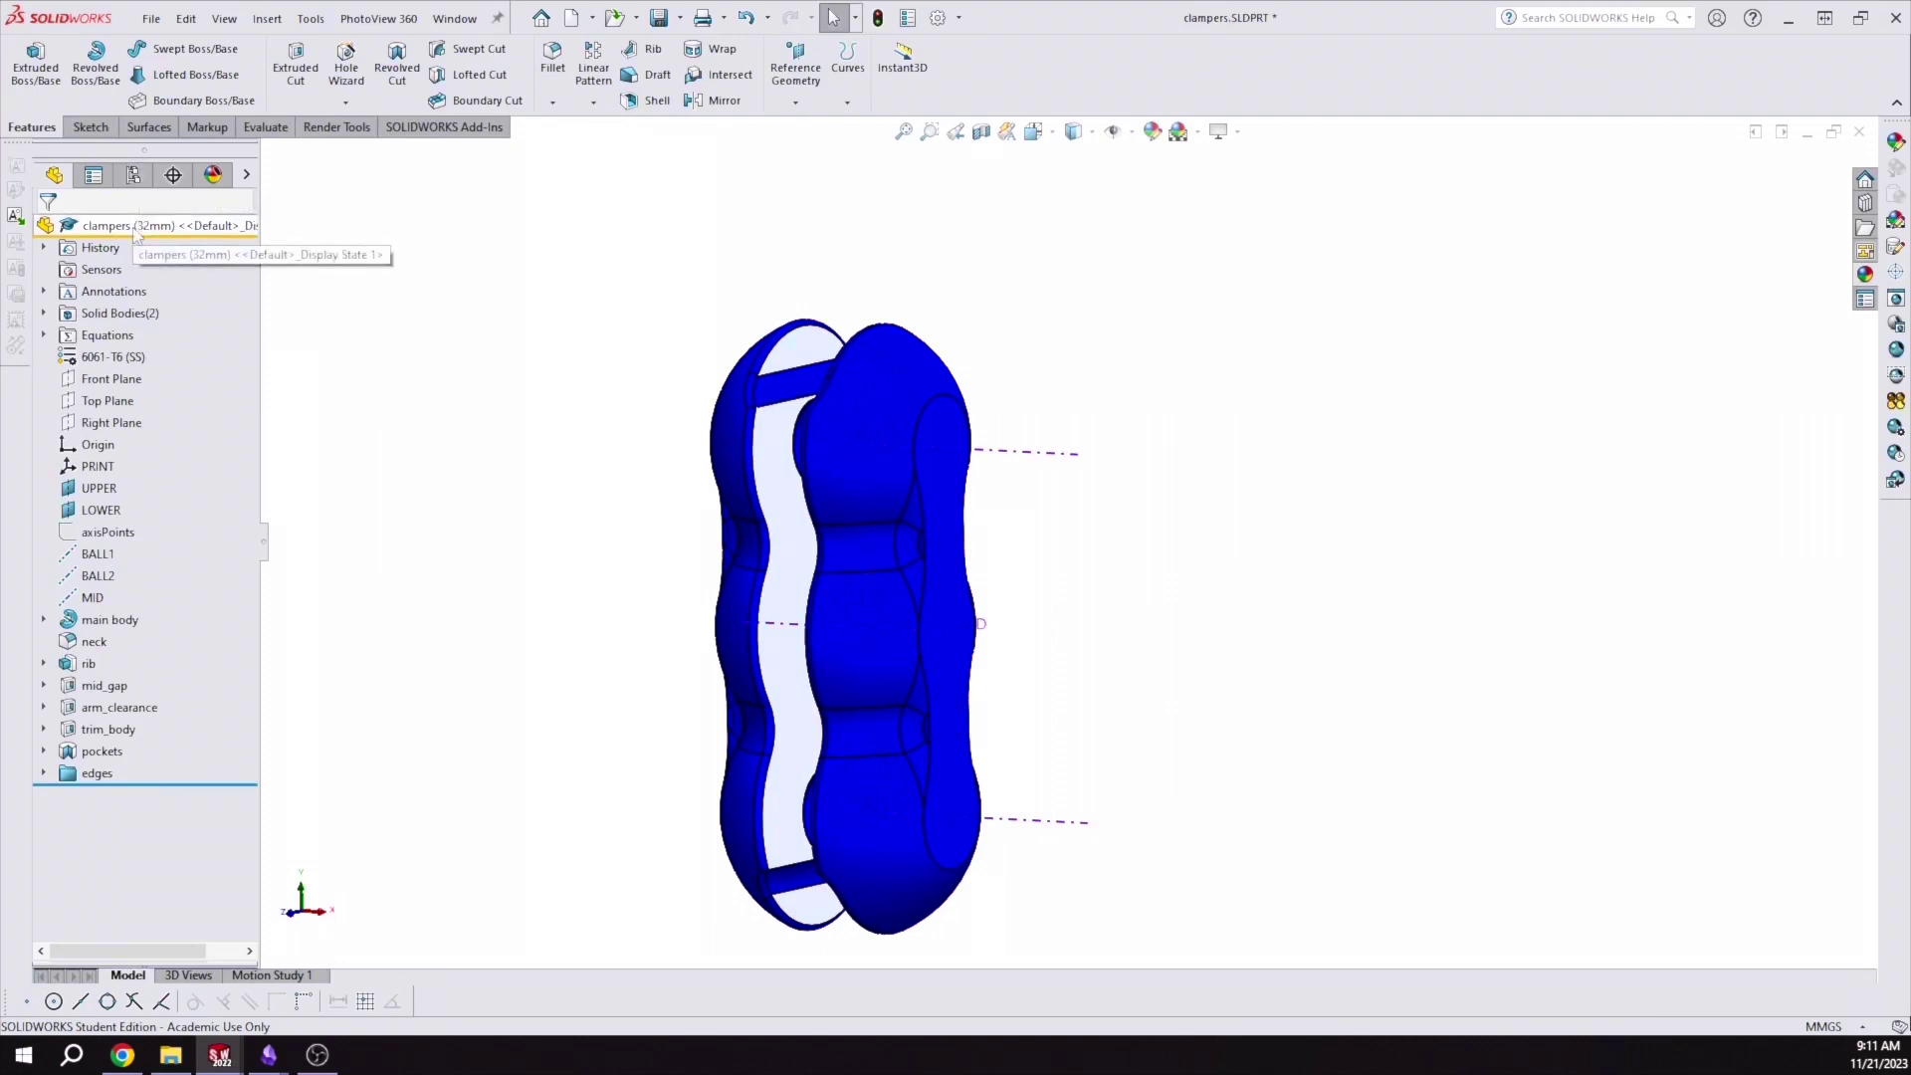
key("ctrl+s")
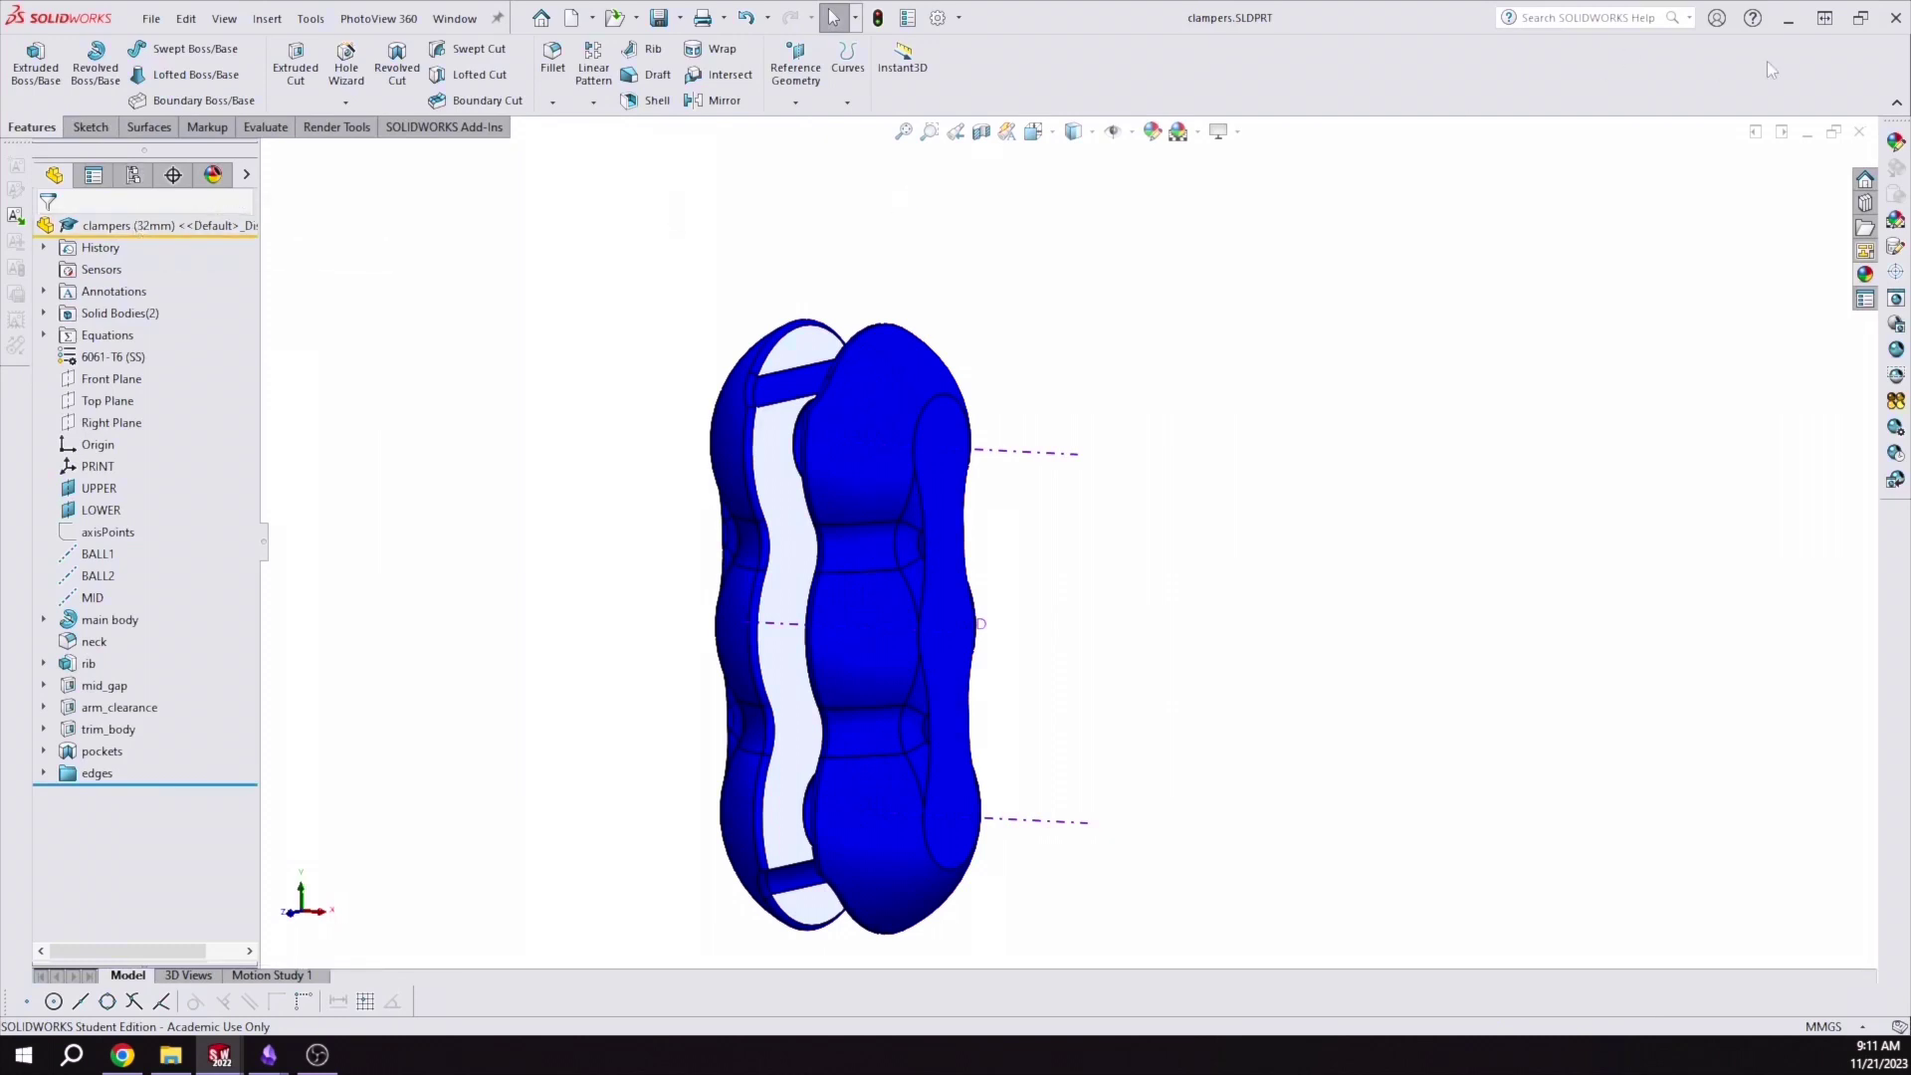
left_click(1860, 132)
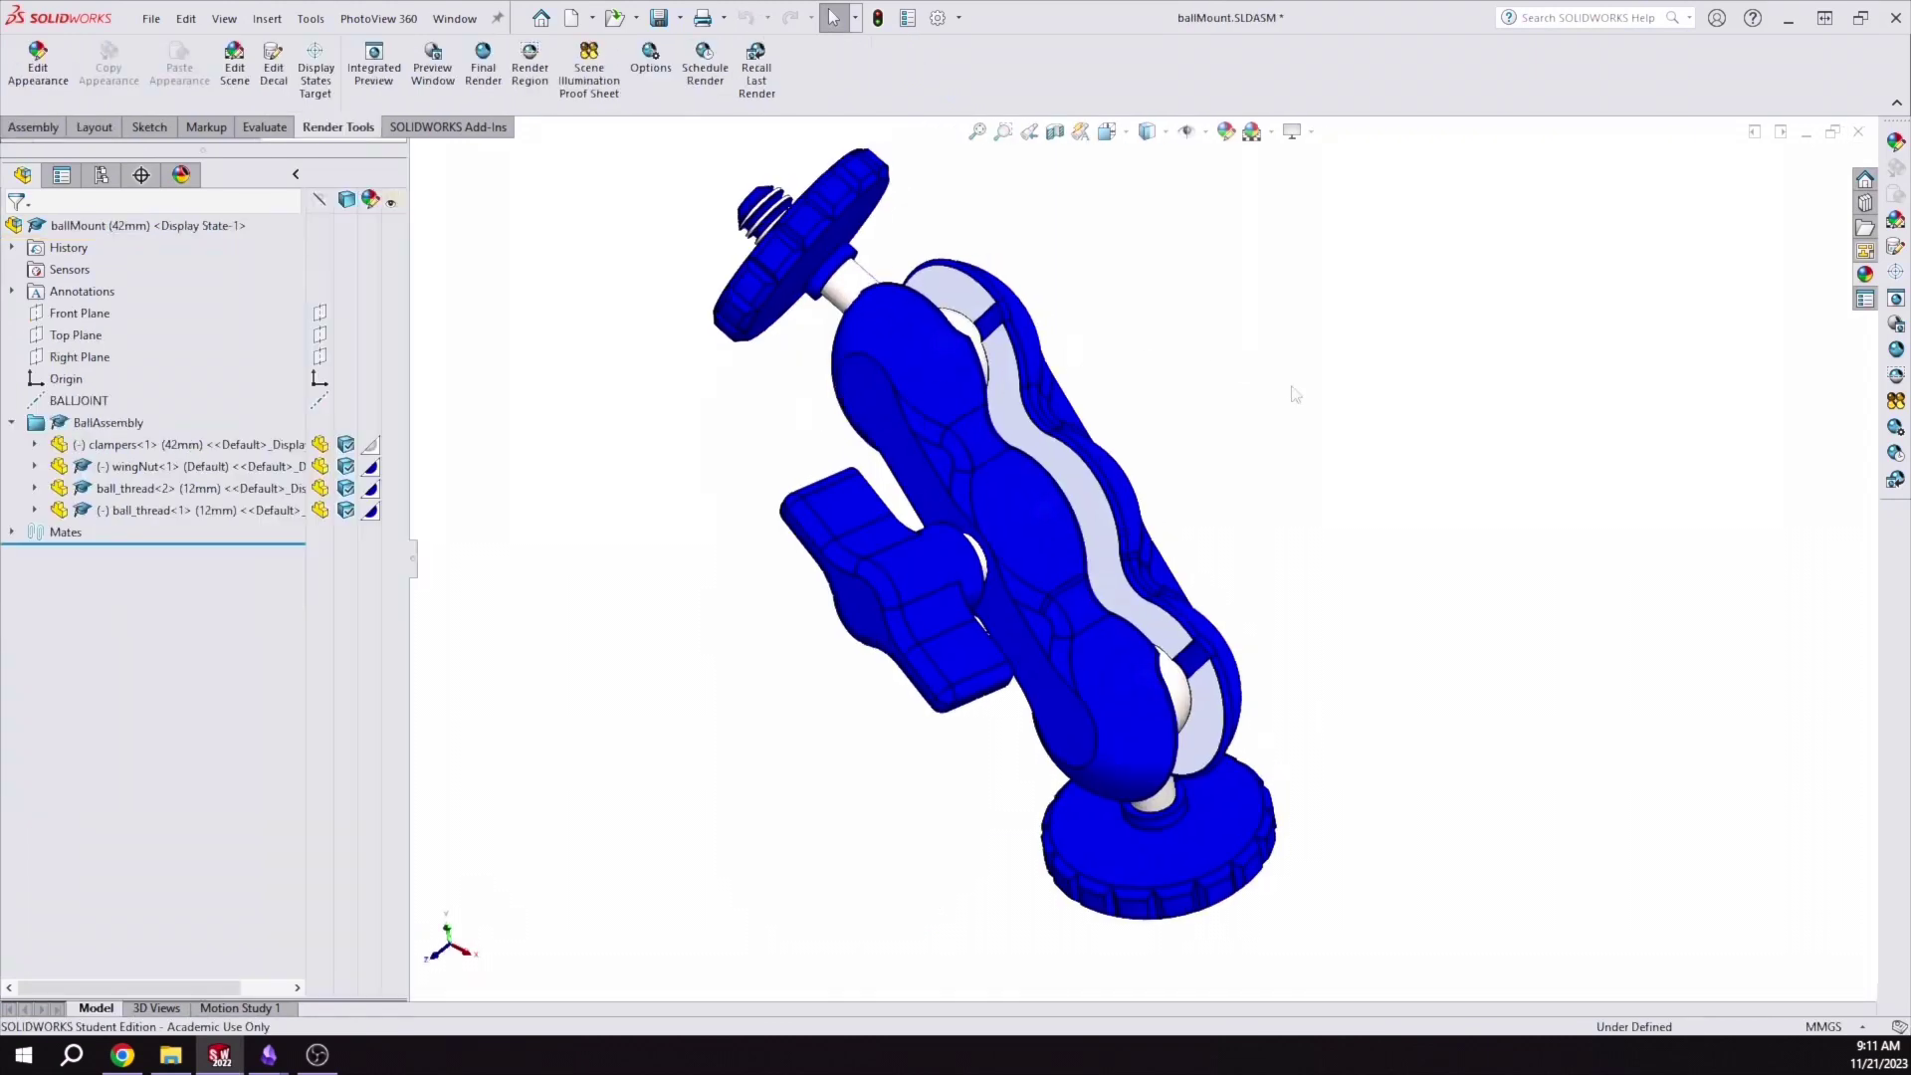
Examine the ball joints of the ballMount assembly and check the upper ball_thread's configuration
middle_click_drag(1160, 342, 1281, 443)
middle_click_drag(1086, 445, 999, 468)
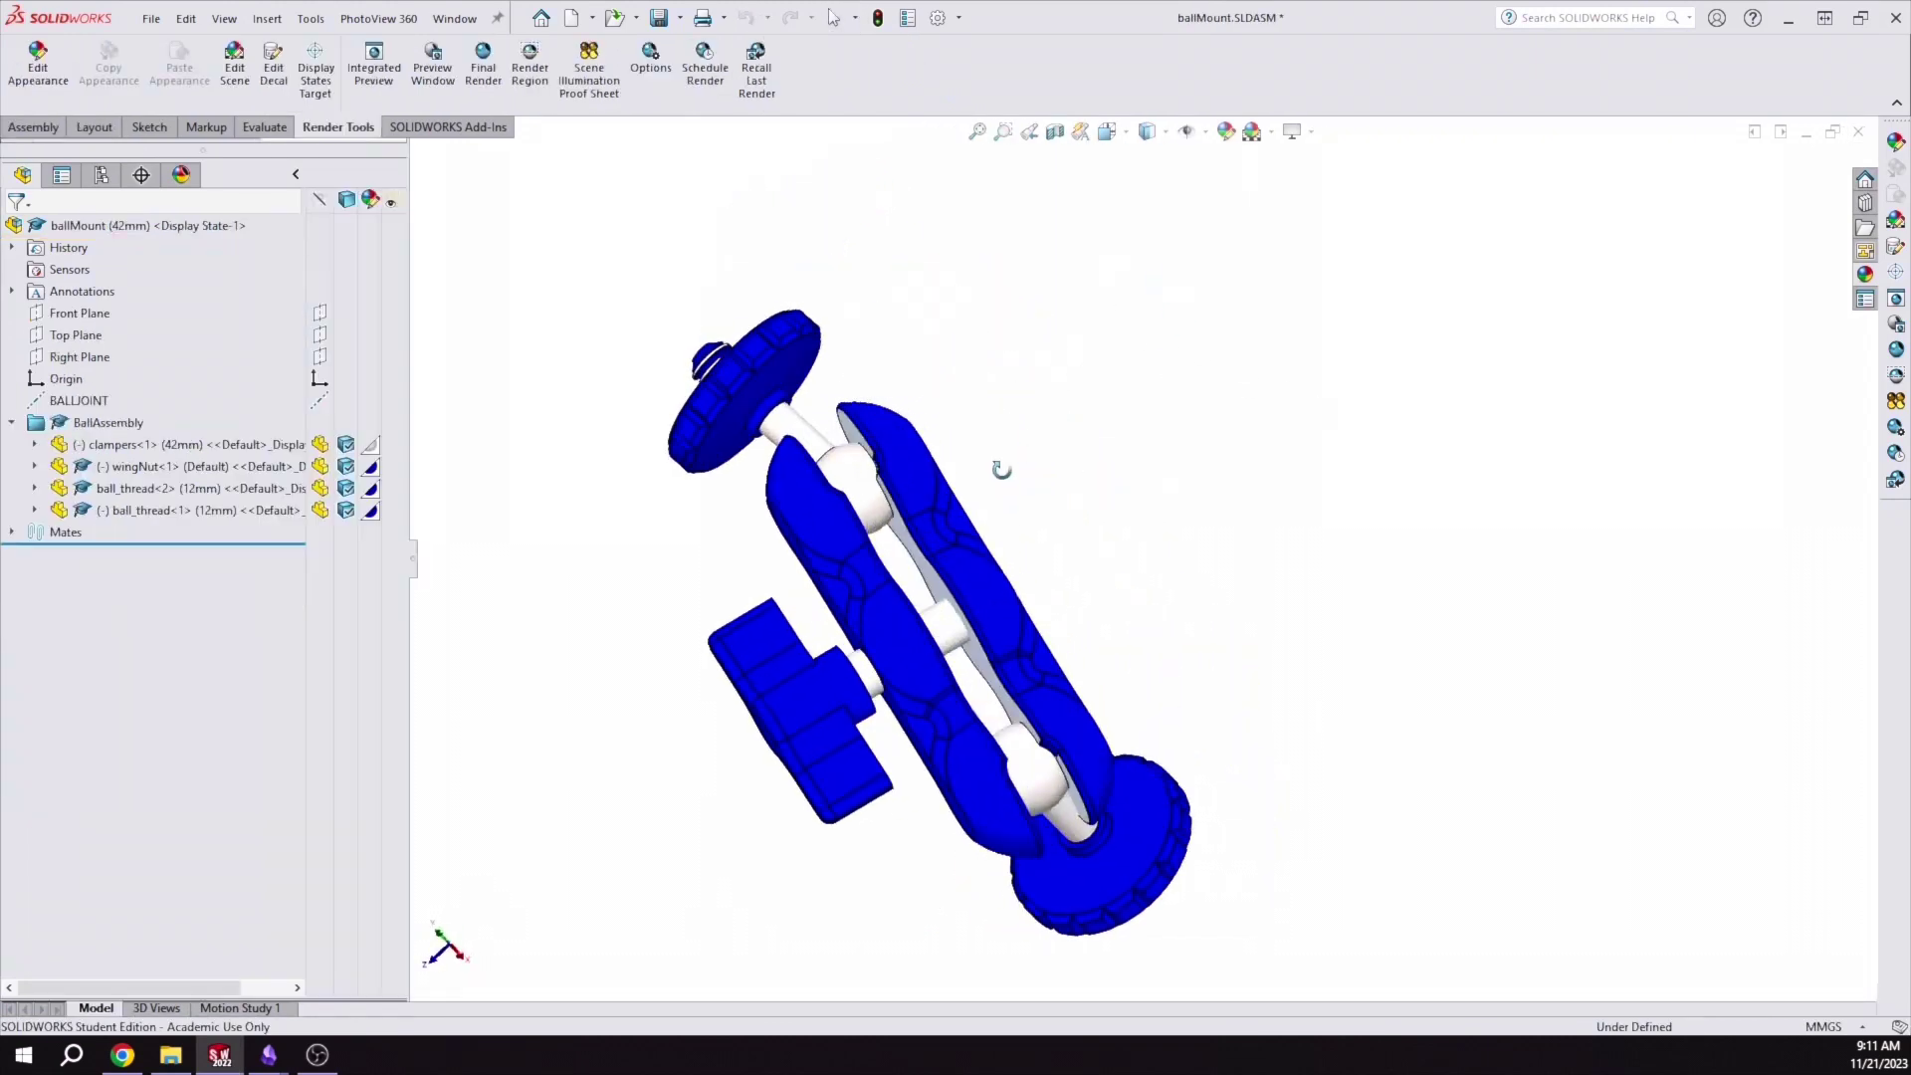
right_click(806, 436)
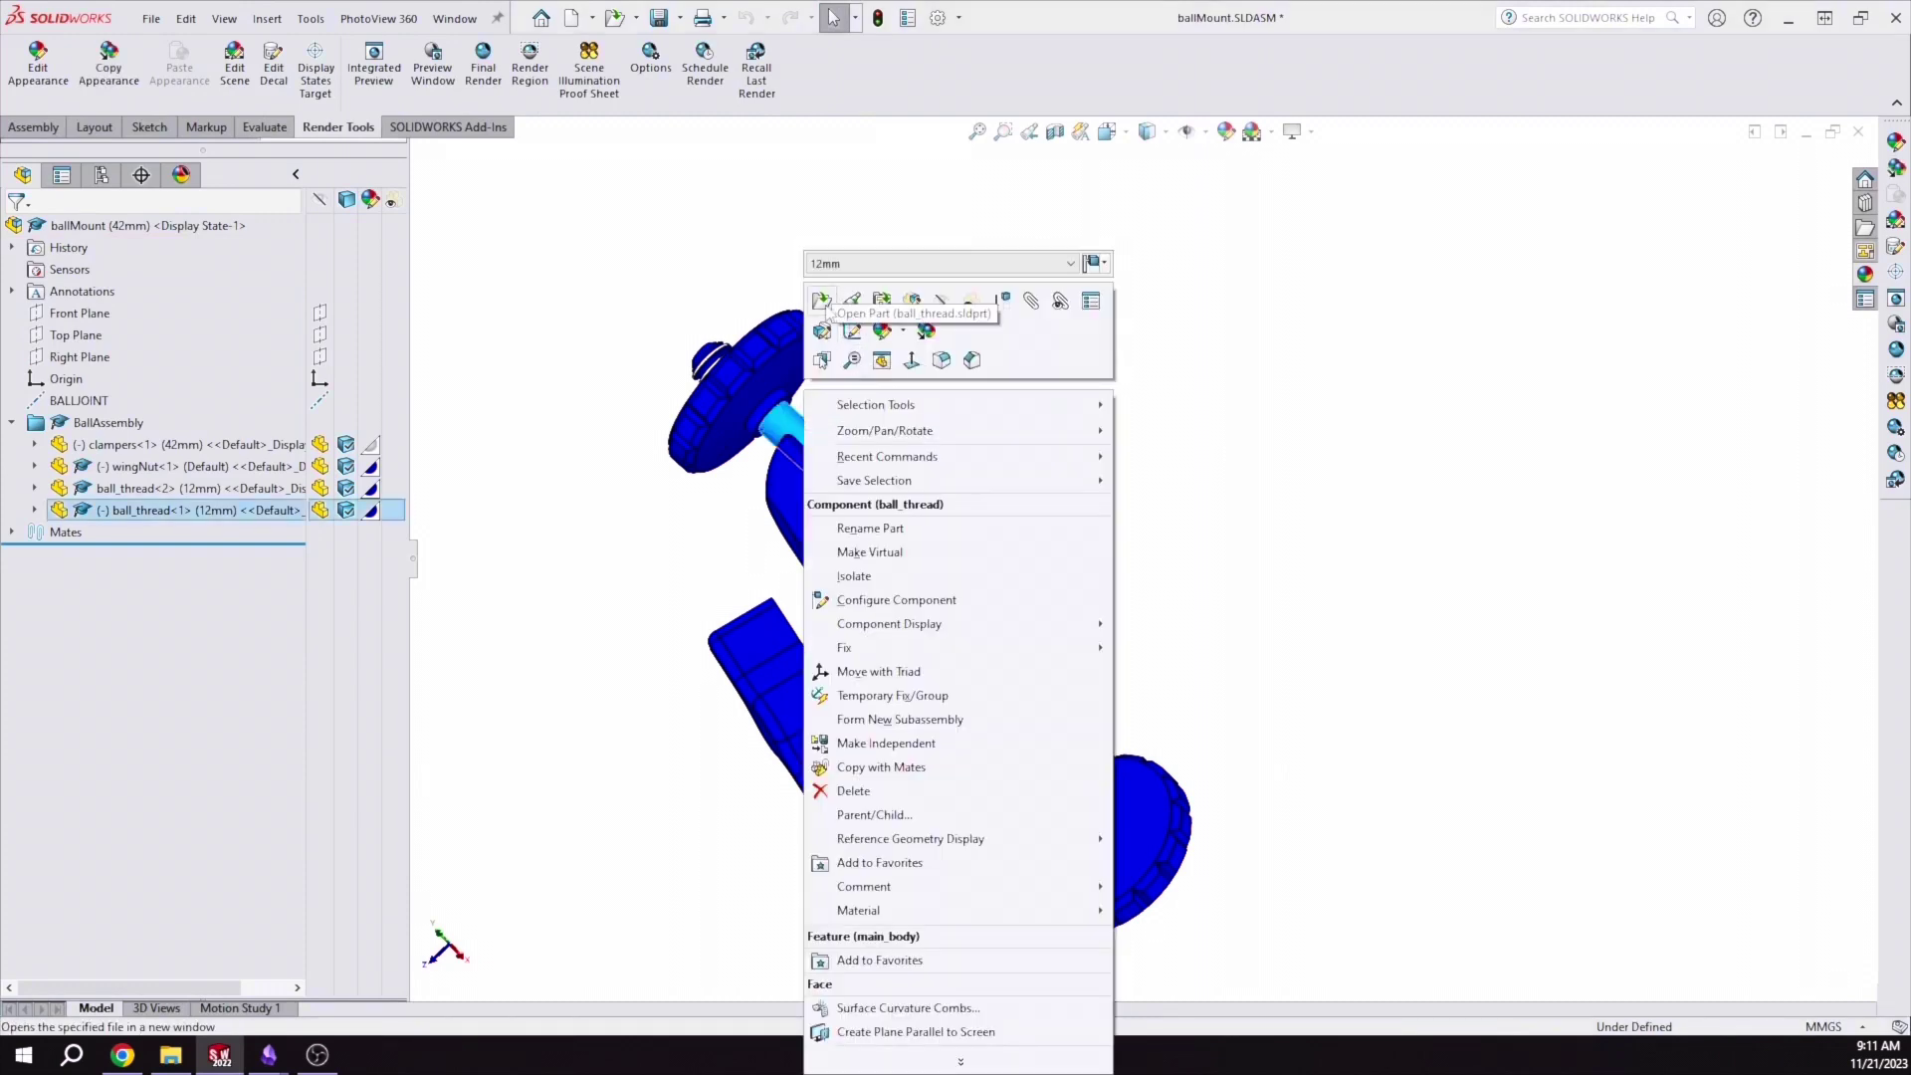
left_click(773, 235)
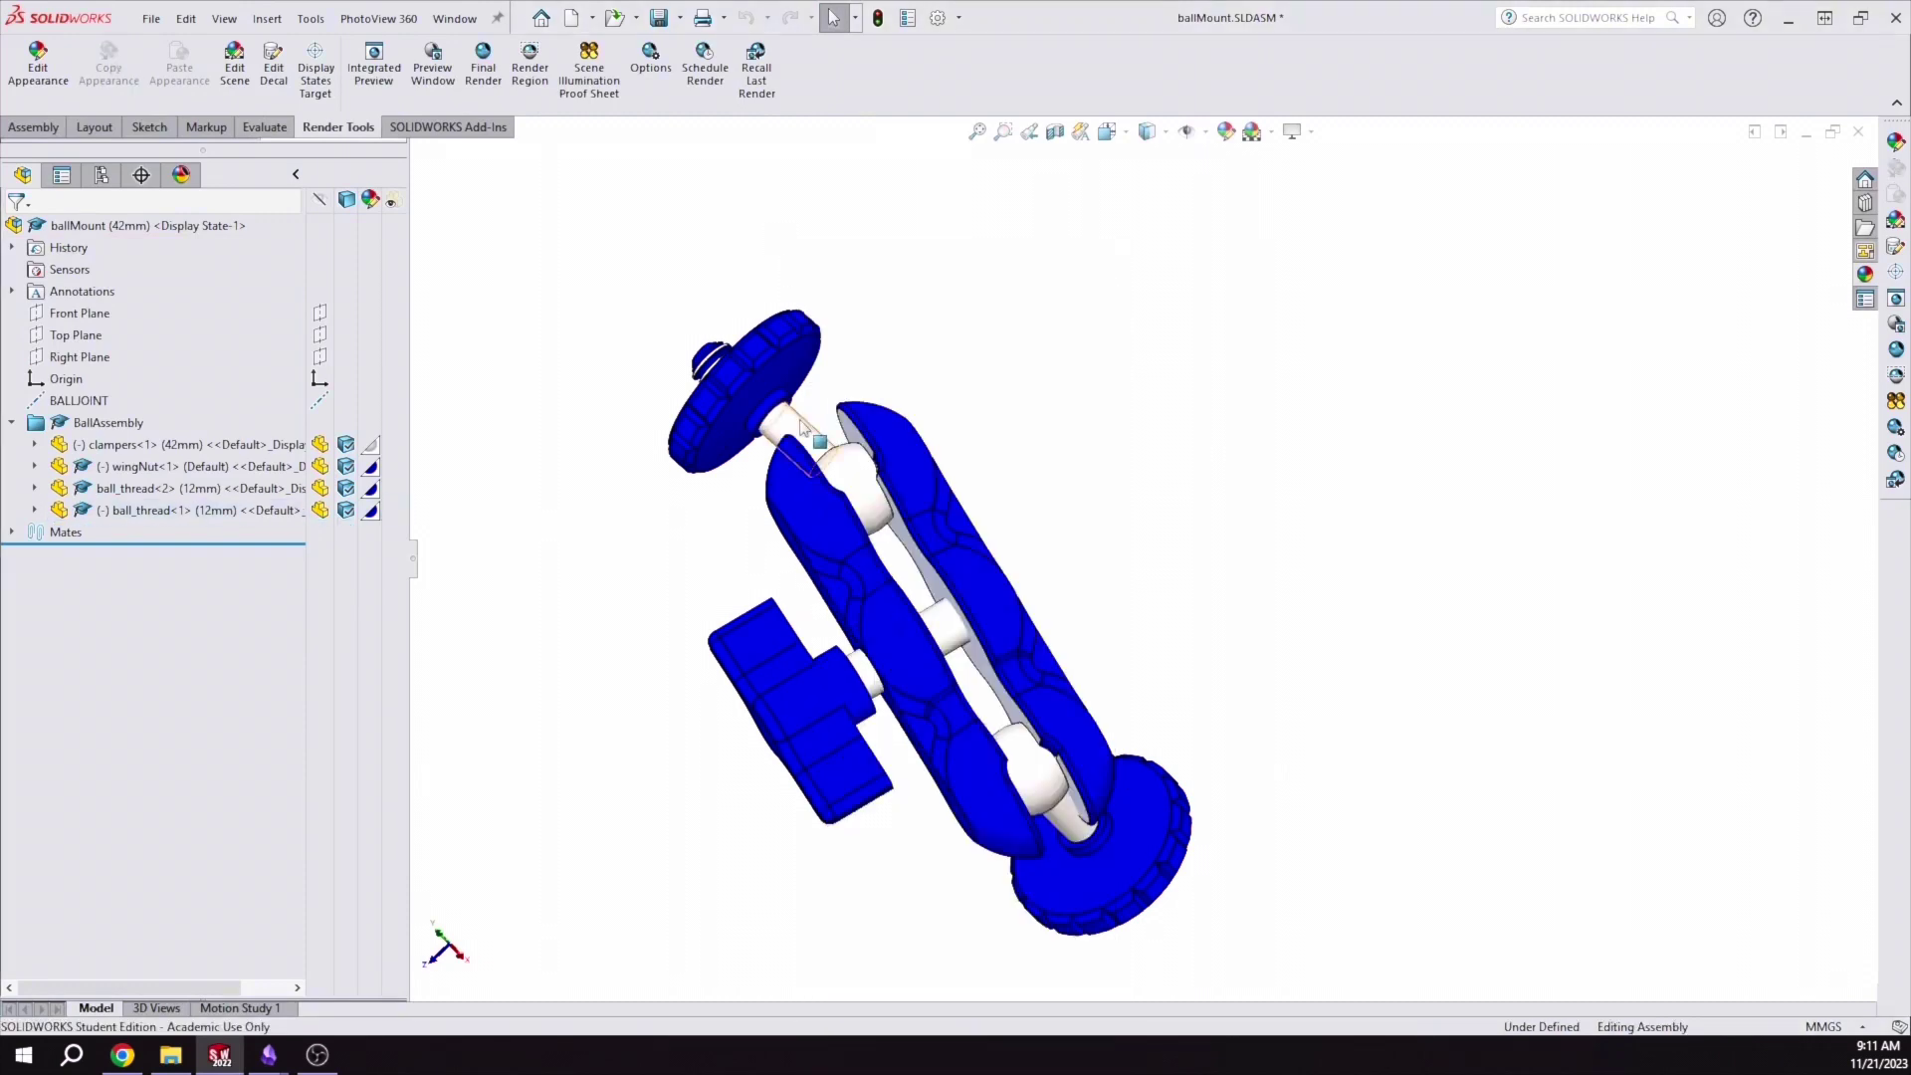
left_click(826, 438)
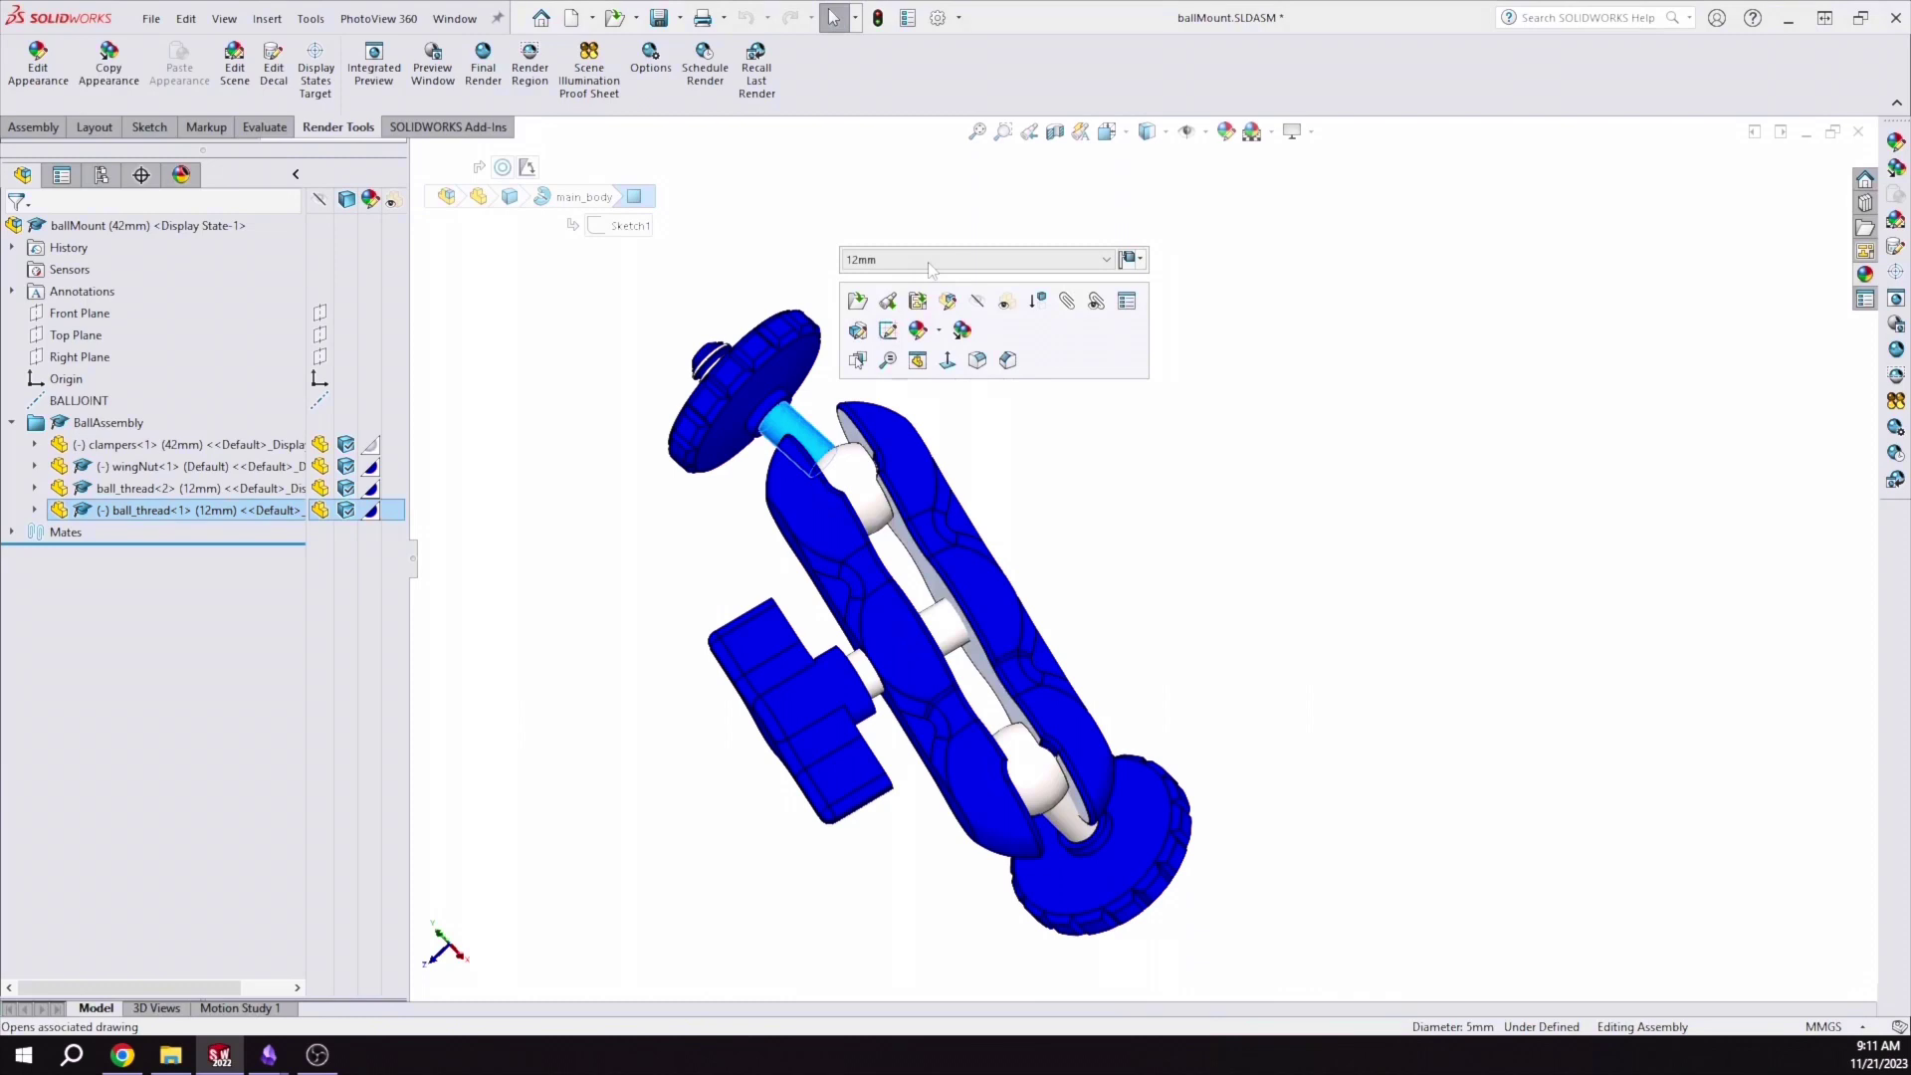
left_click(811, 231)
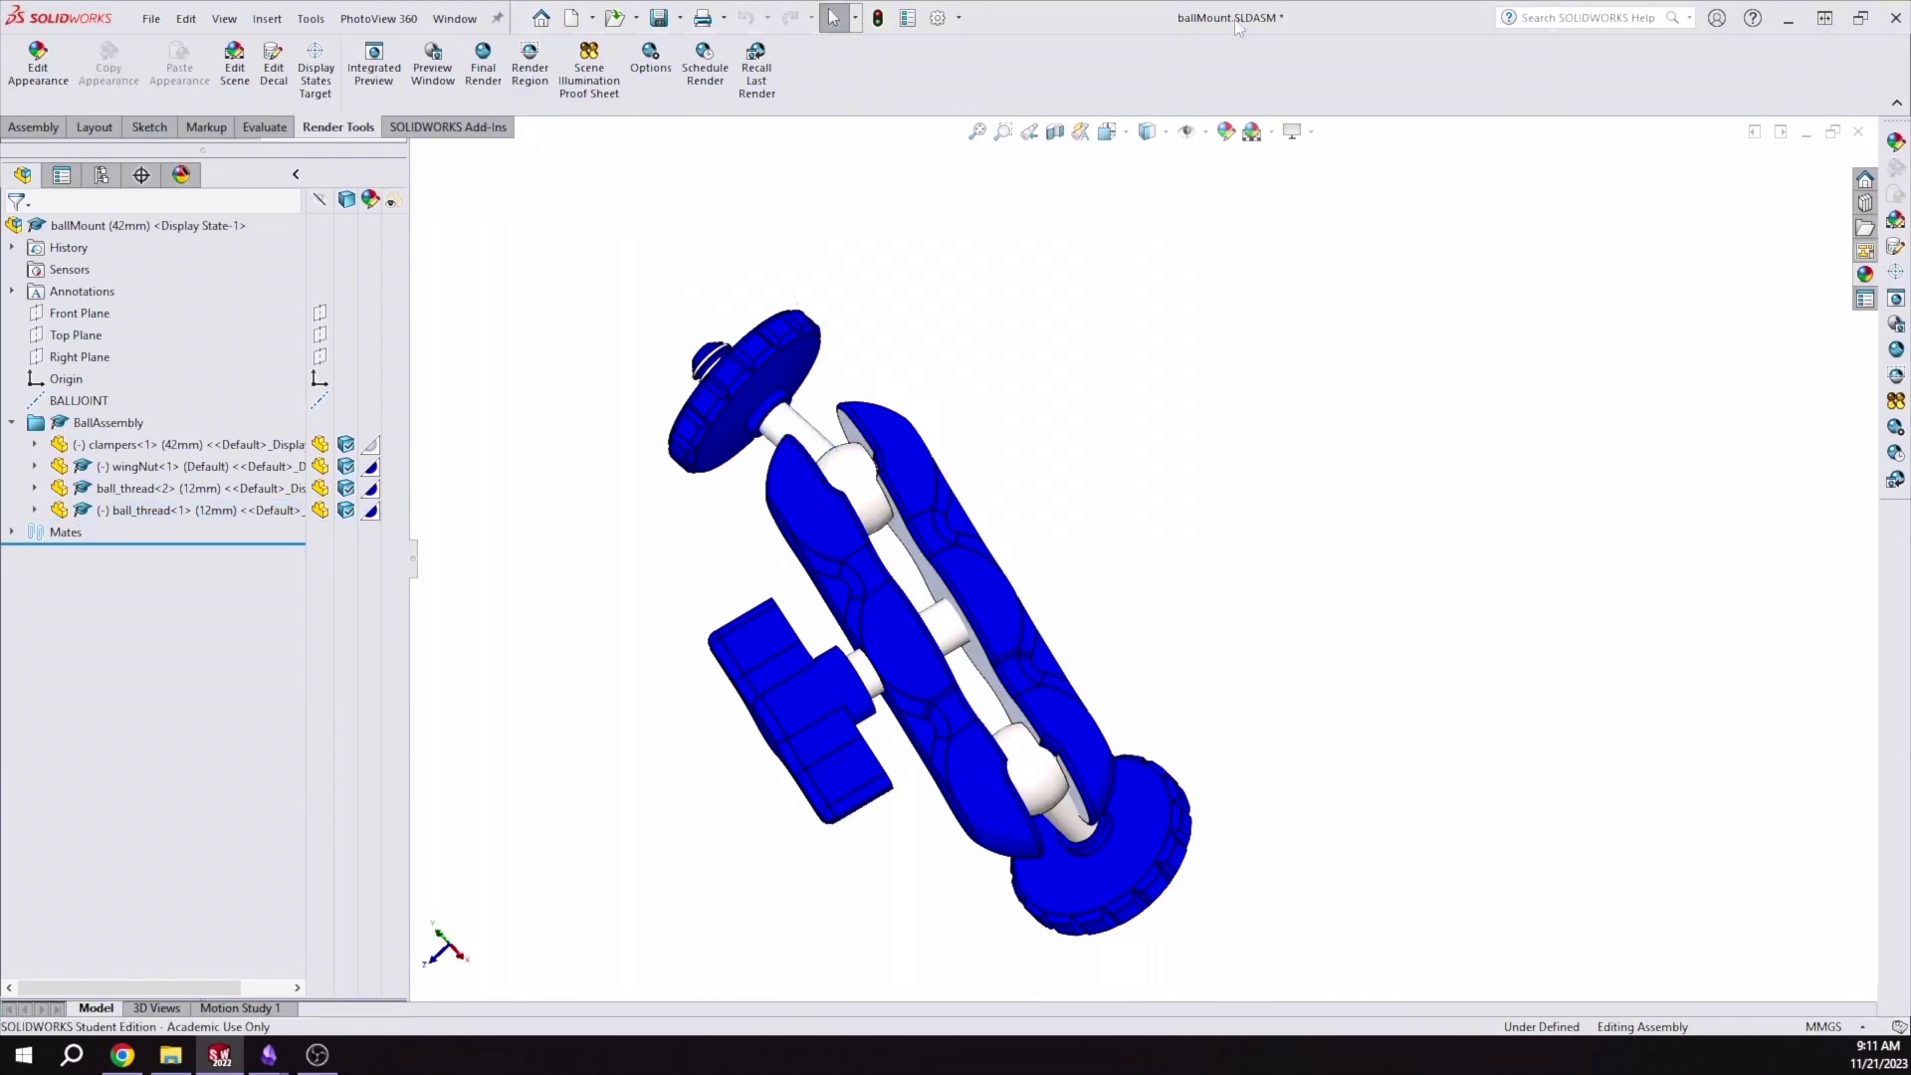
Switch the upper ball_thread component to its 9mm configuration
left_click(787, 426)
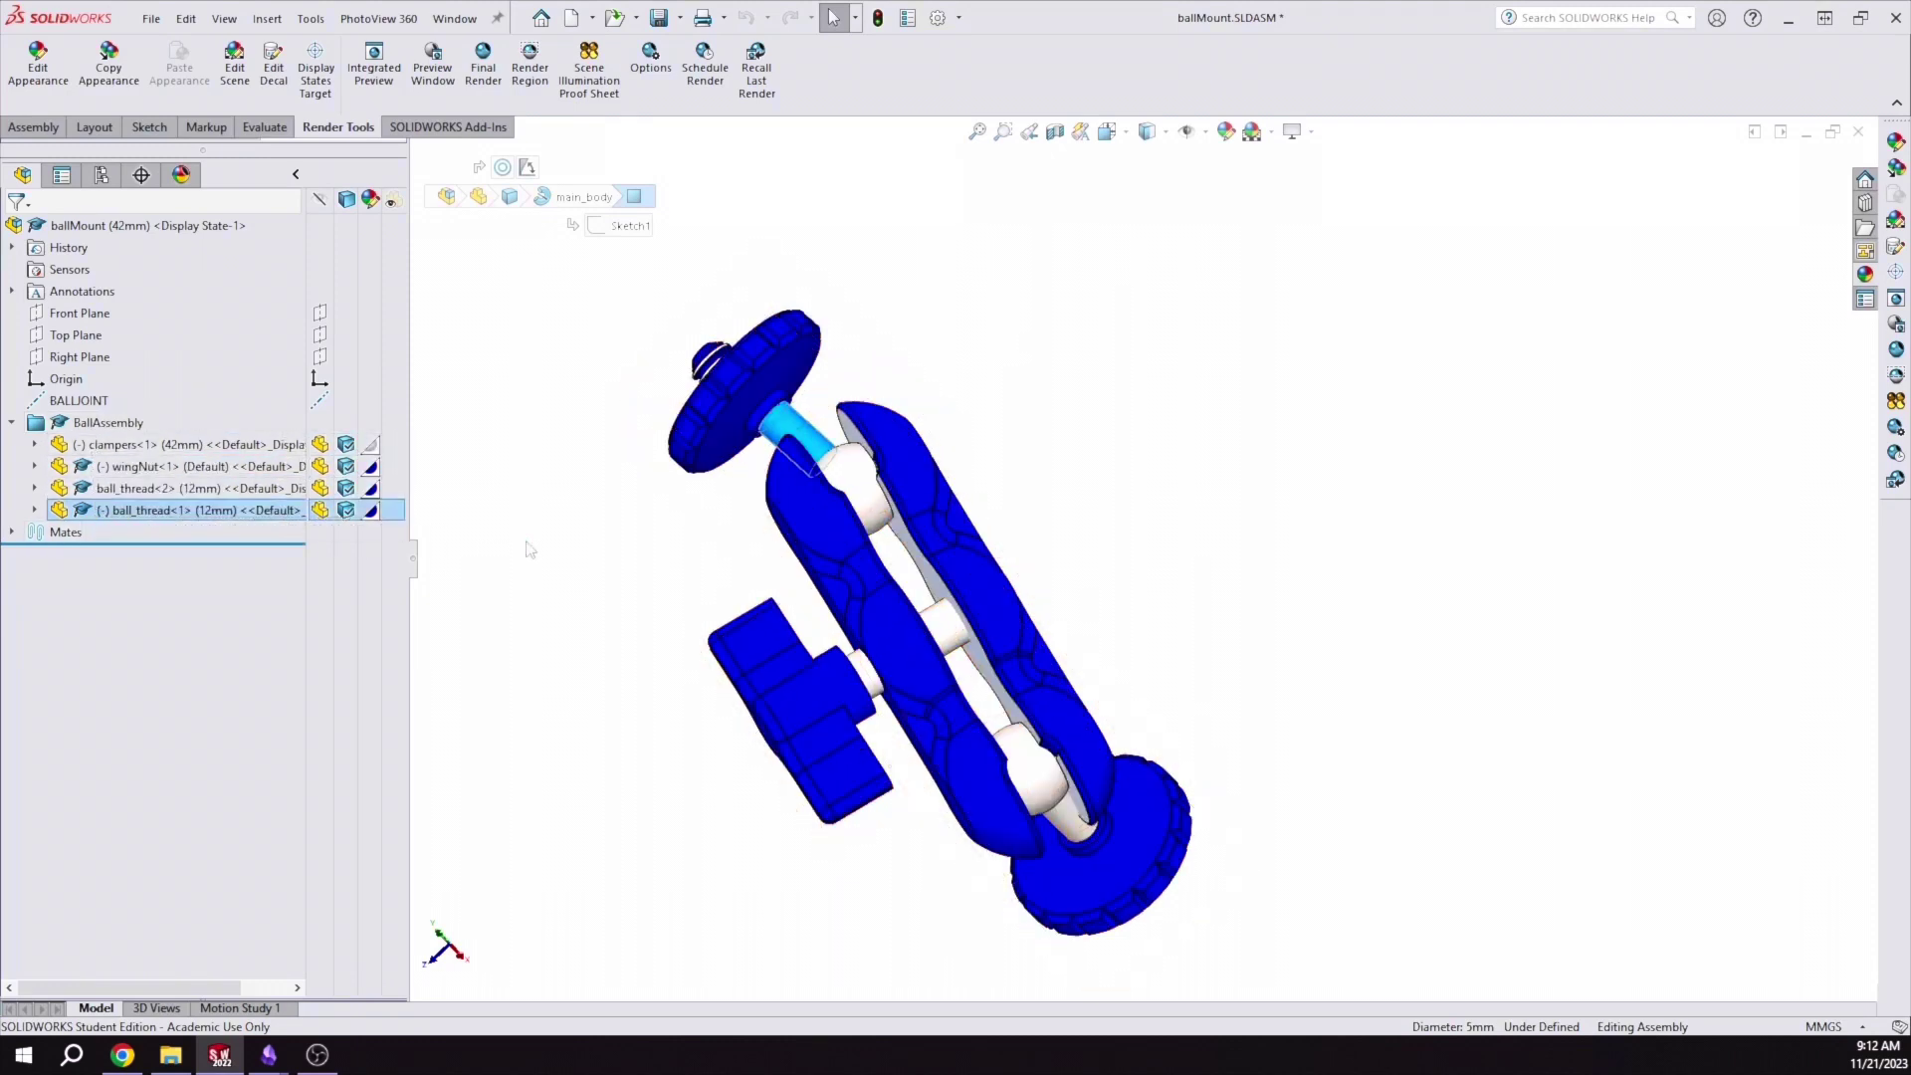
left_click(794, 430)
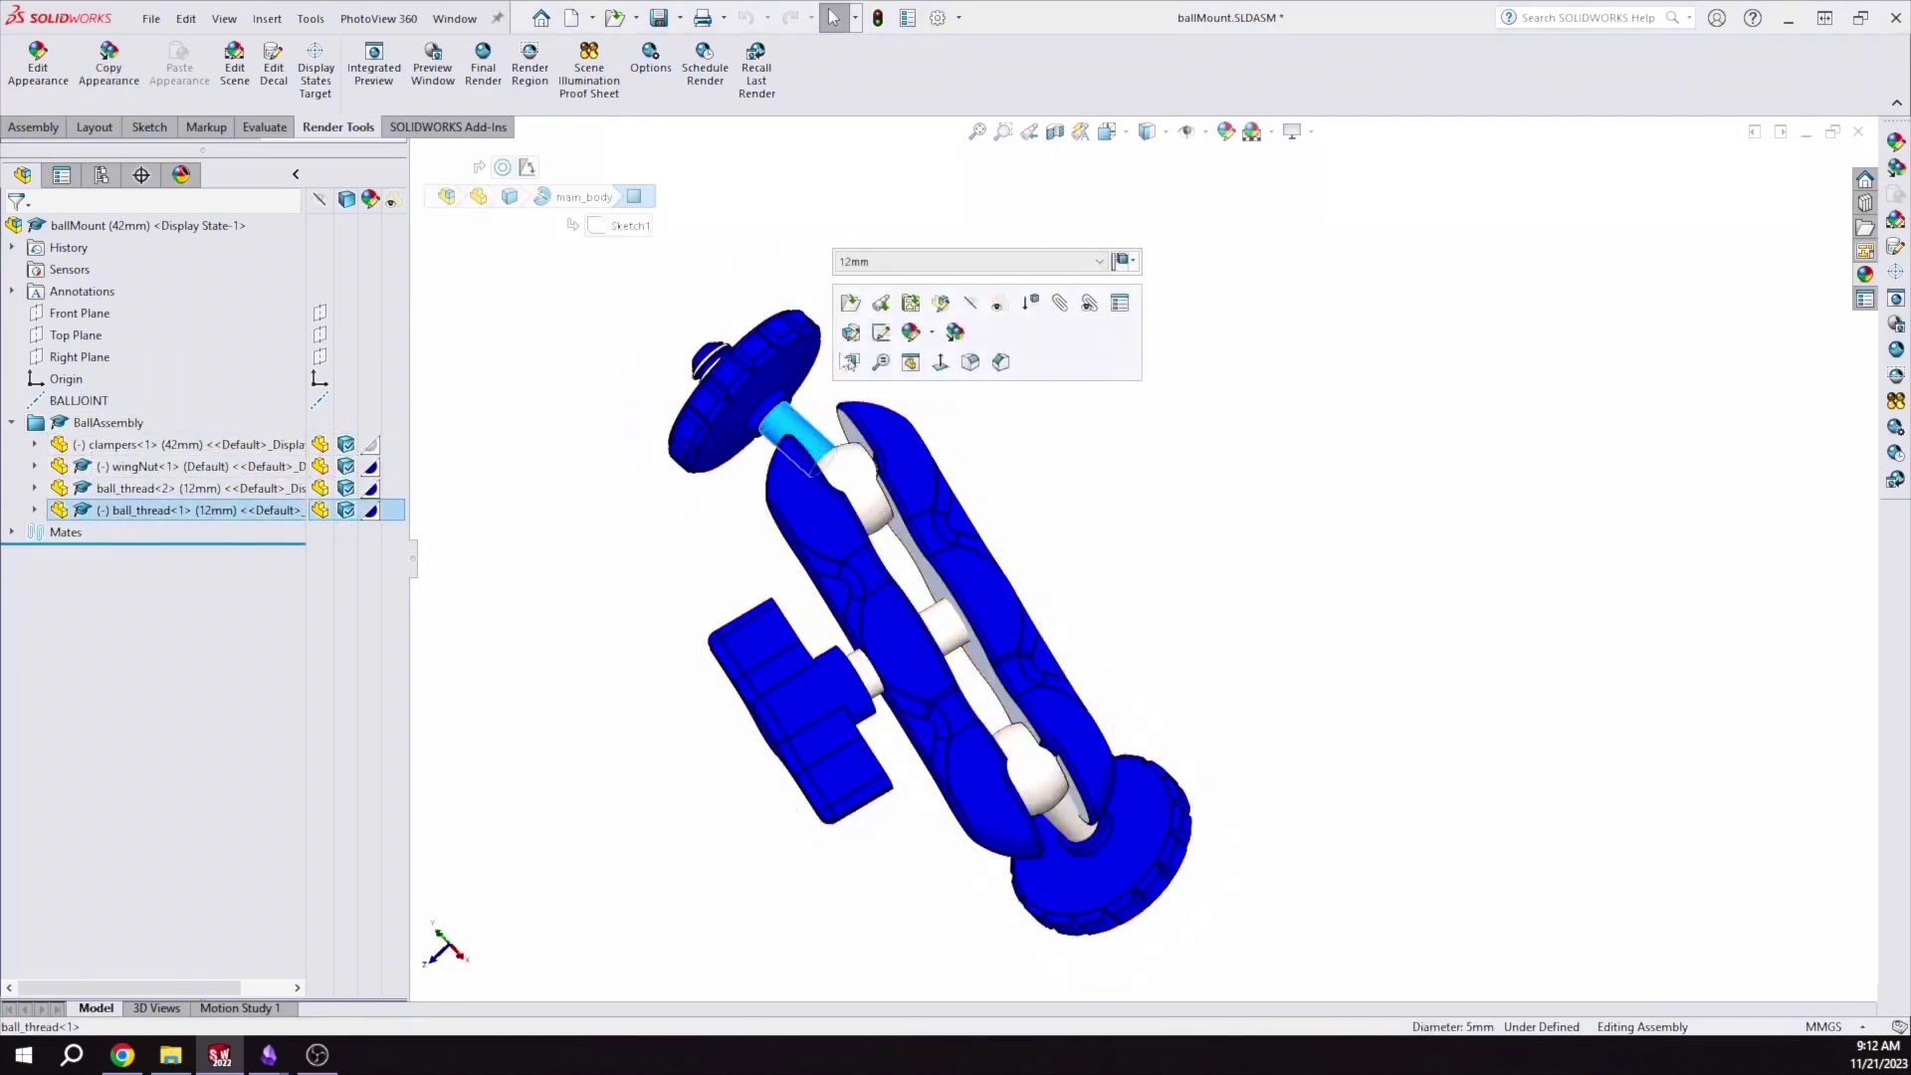
left_click(880, 262)
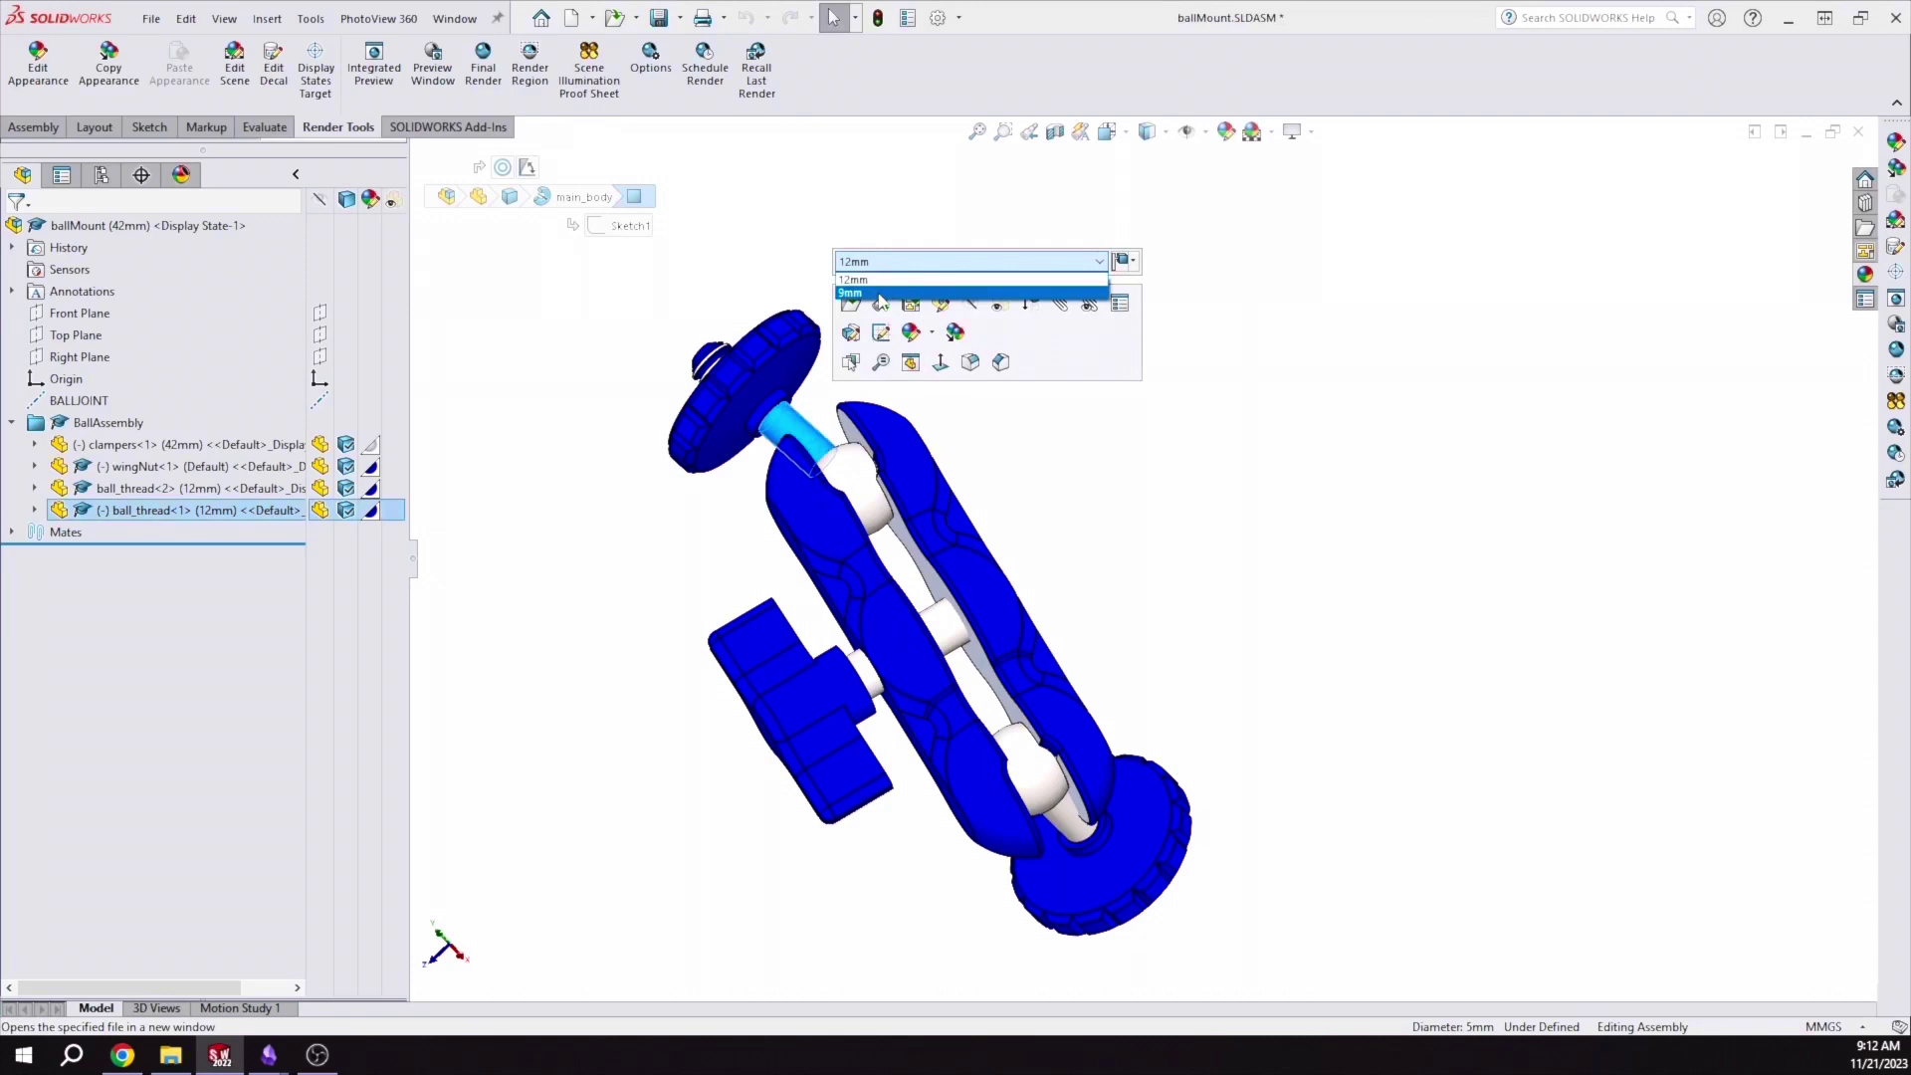
left_click(880, 294)
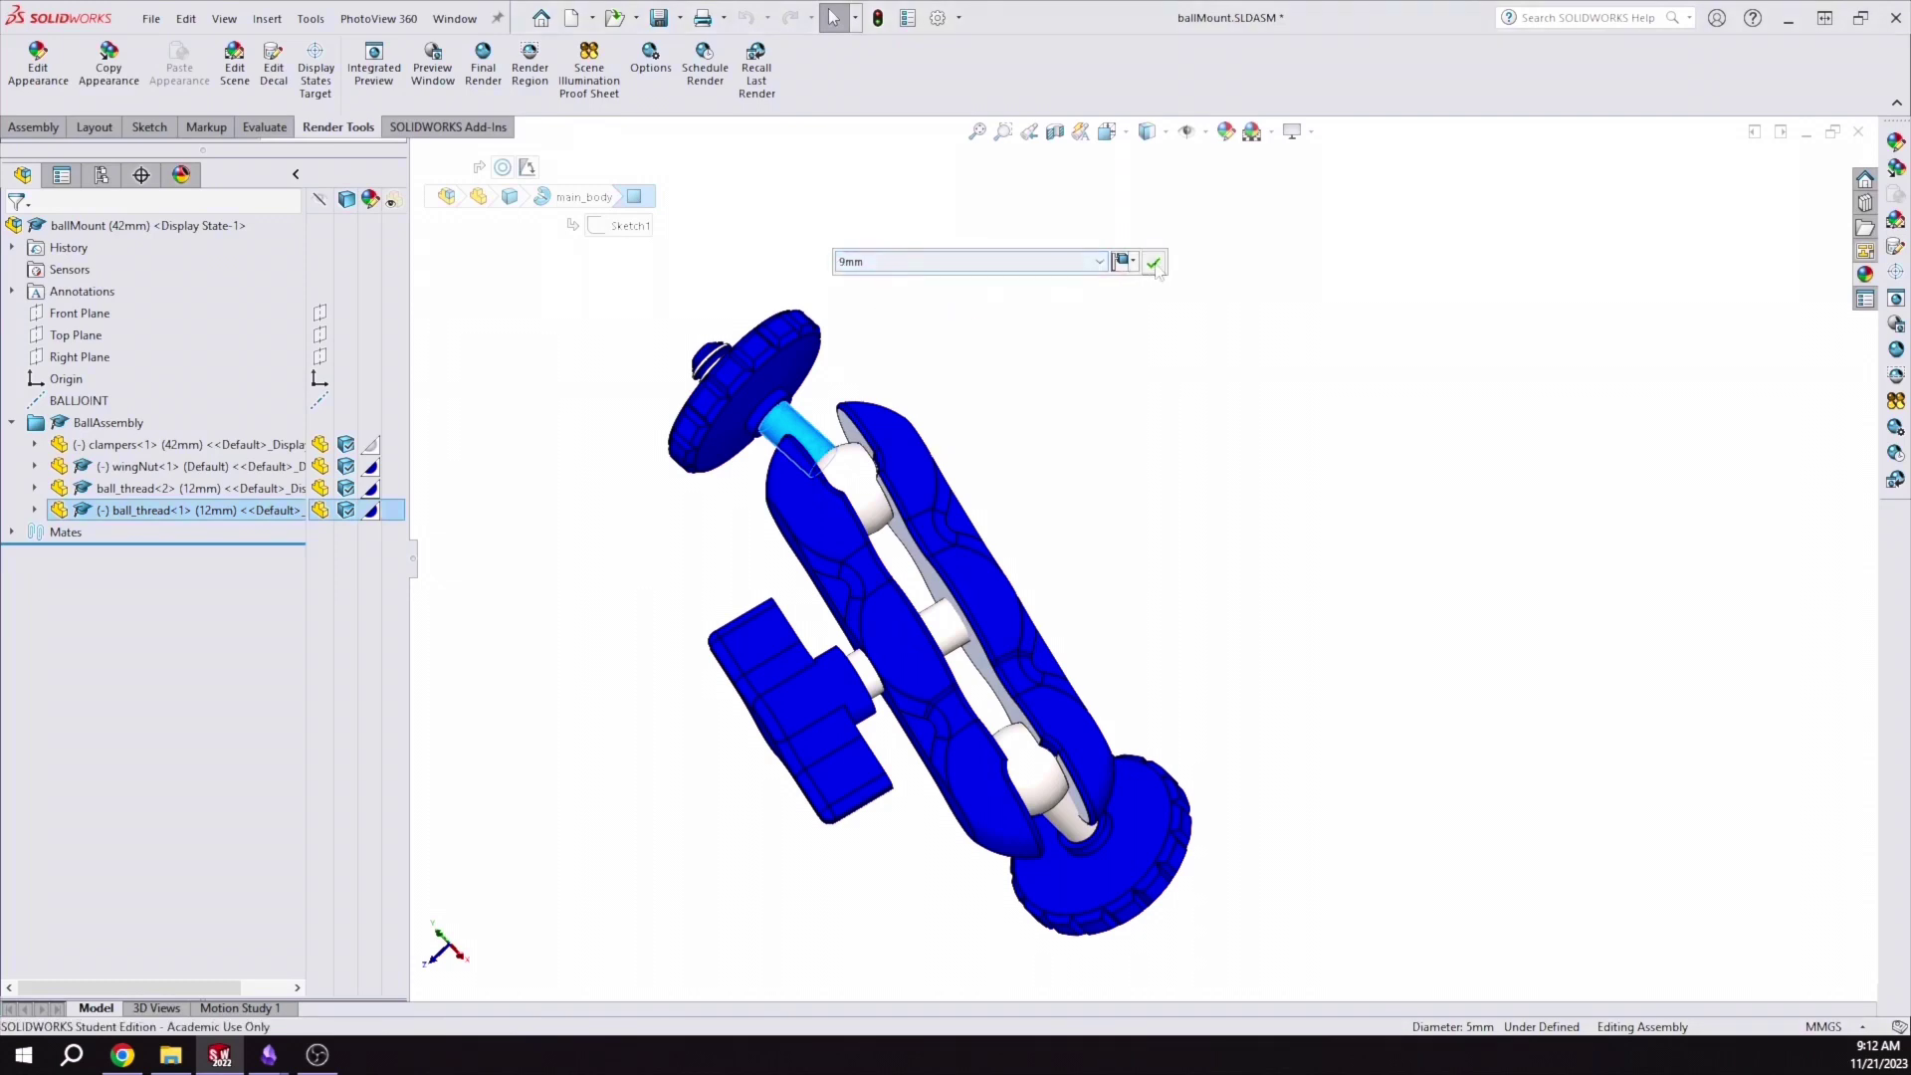
key("Return")
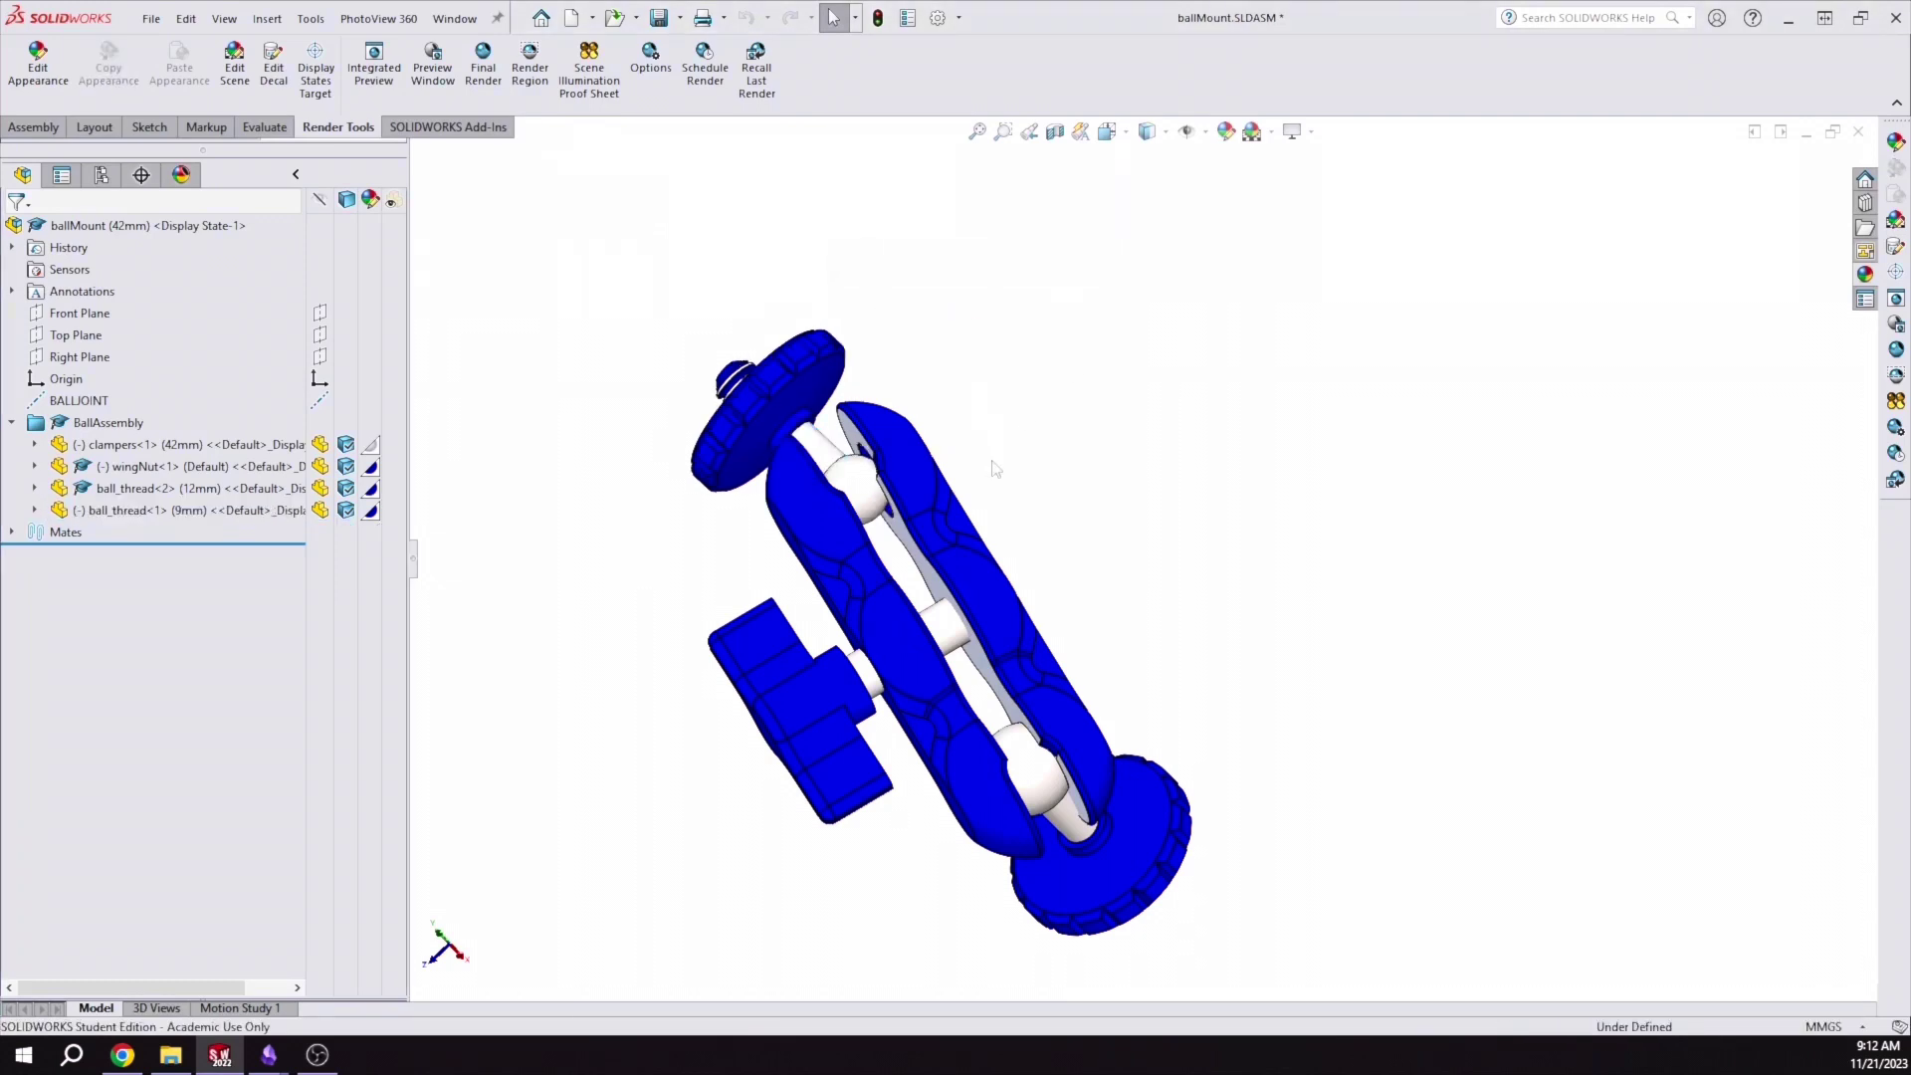
Examine how the 9mm ball fits in the socket between the 42mm clampers
middle_click_drag(995, 465, 905, 368)
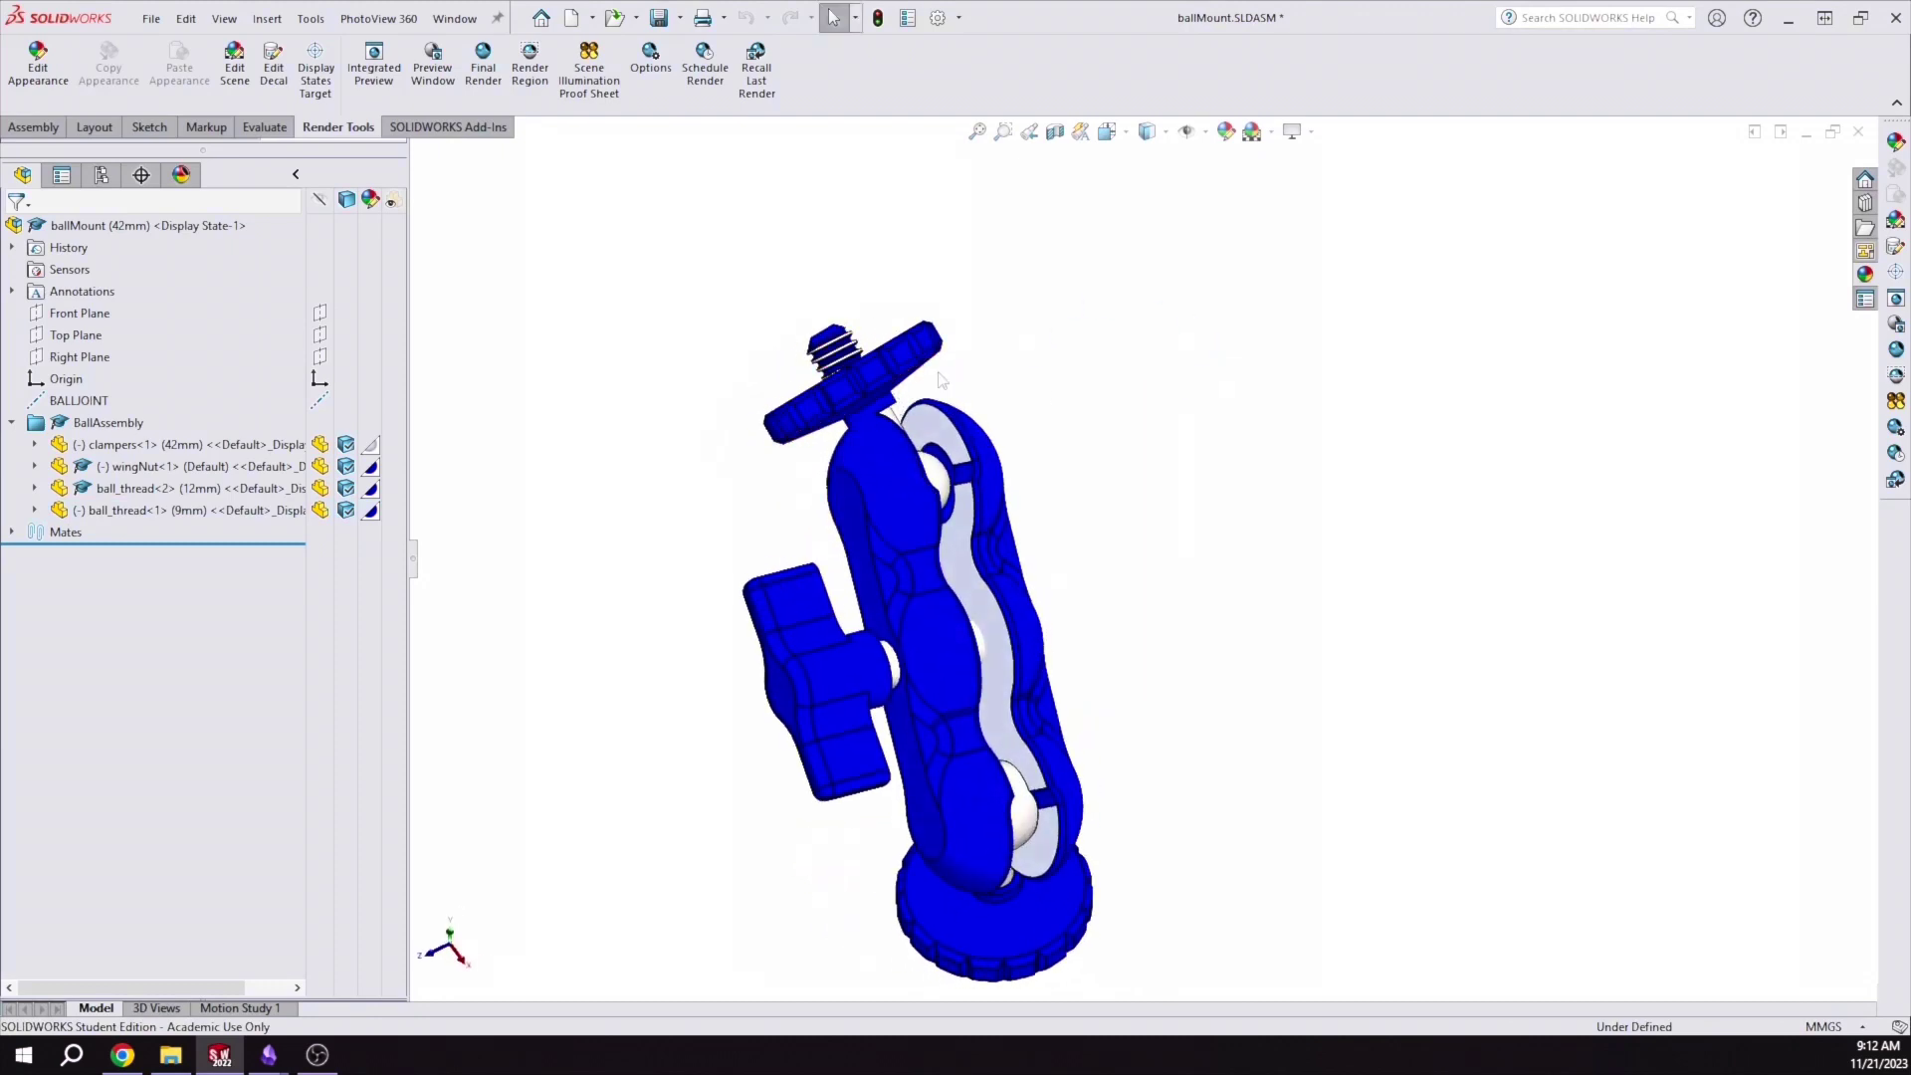
scroll(960, 484, "down", 5)
scroll(960, 484, "down", 3)
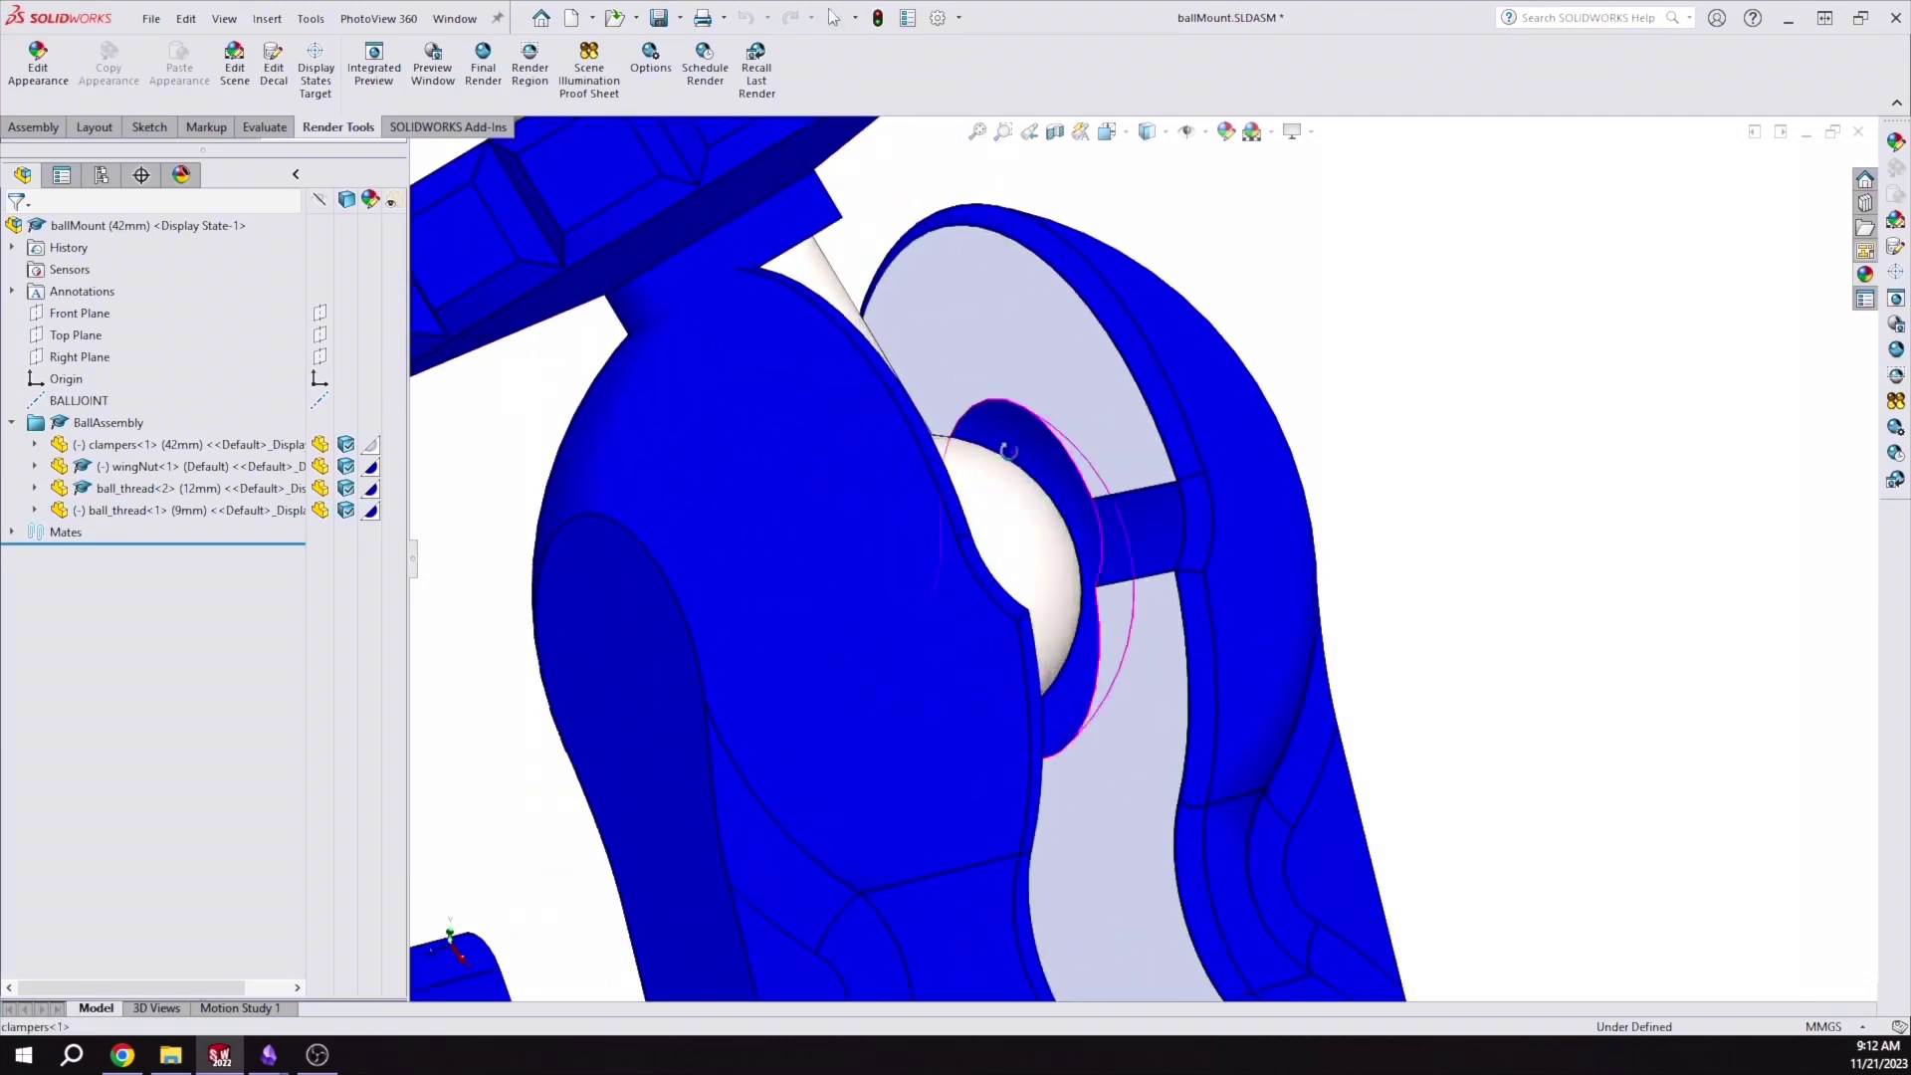
middle_click_drag(960, 485, 1066, 456)
scroll(832, 485, "up", 5)
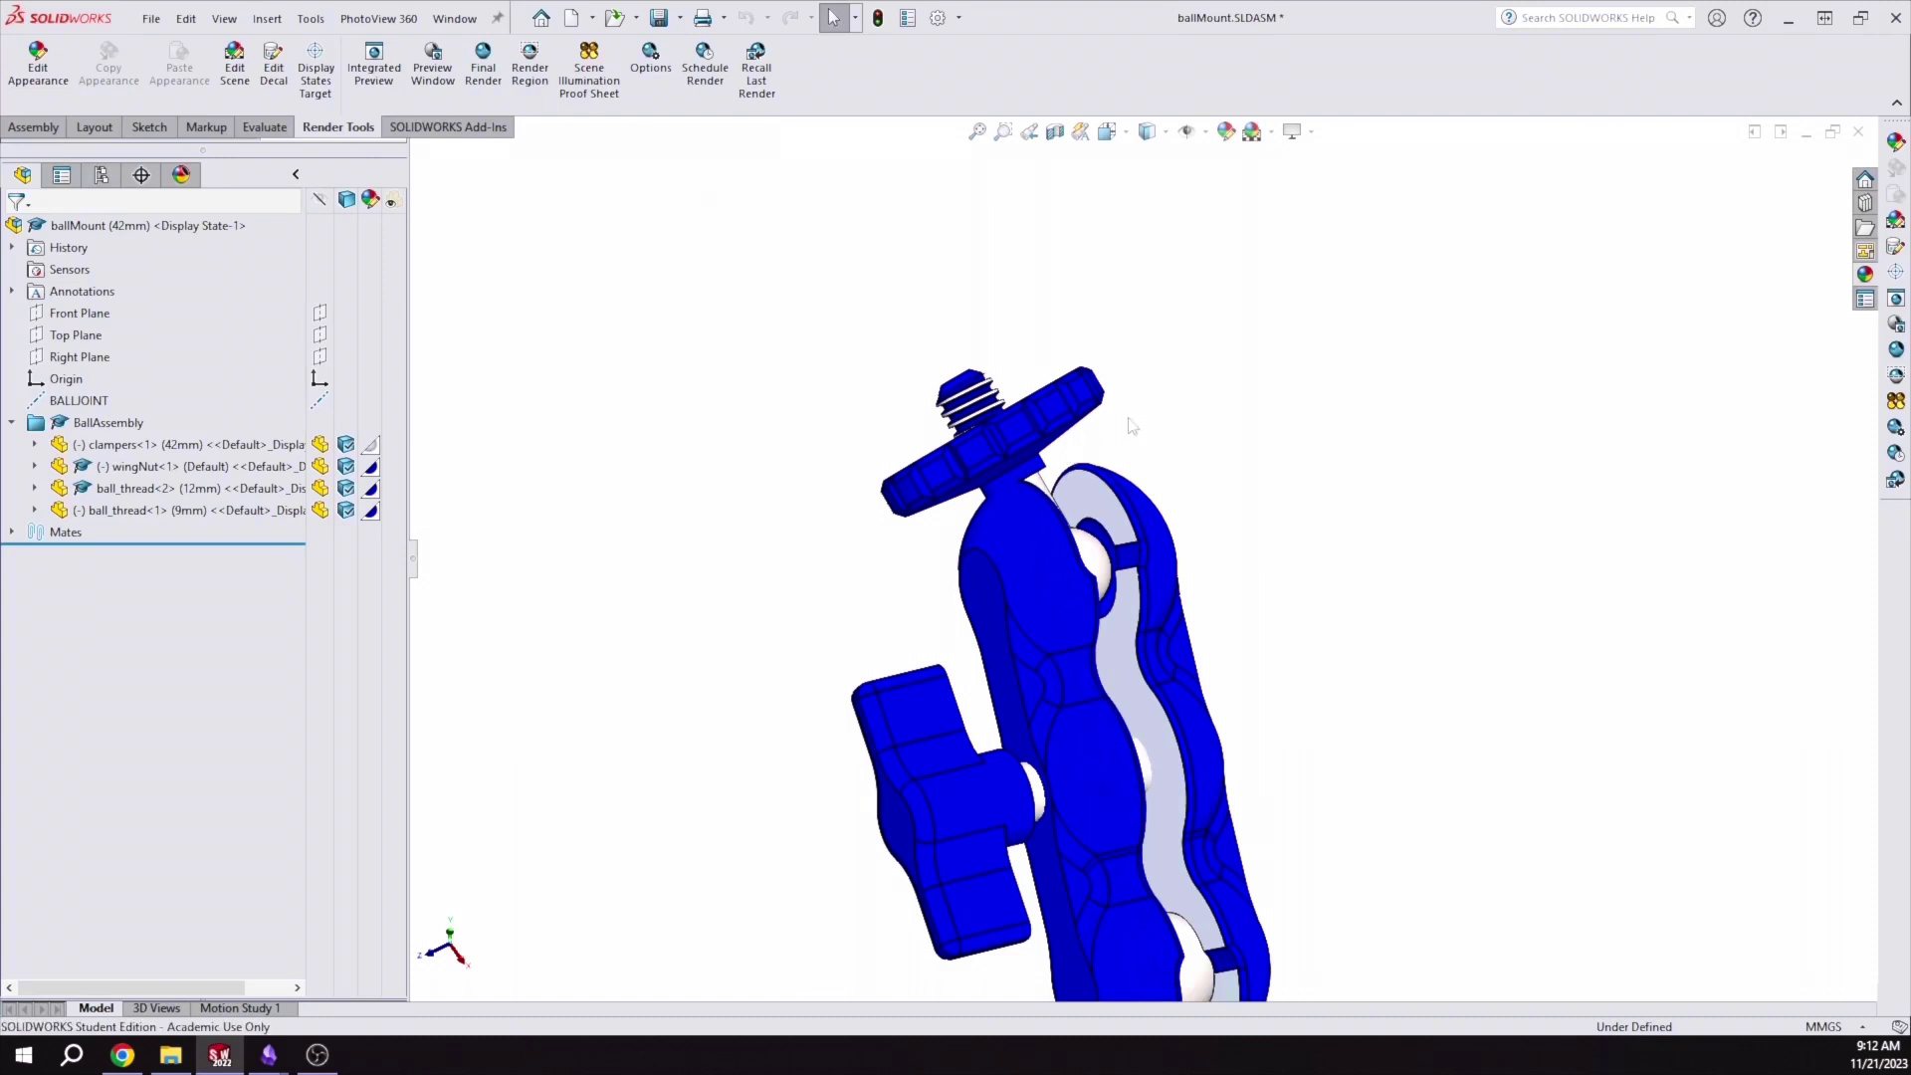
Switch the upper ball_thread component back to its 12mm configuration
left_click(955, 450)
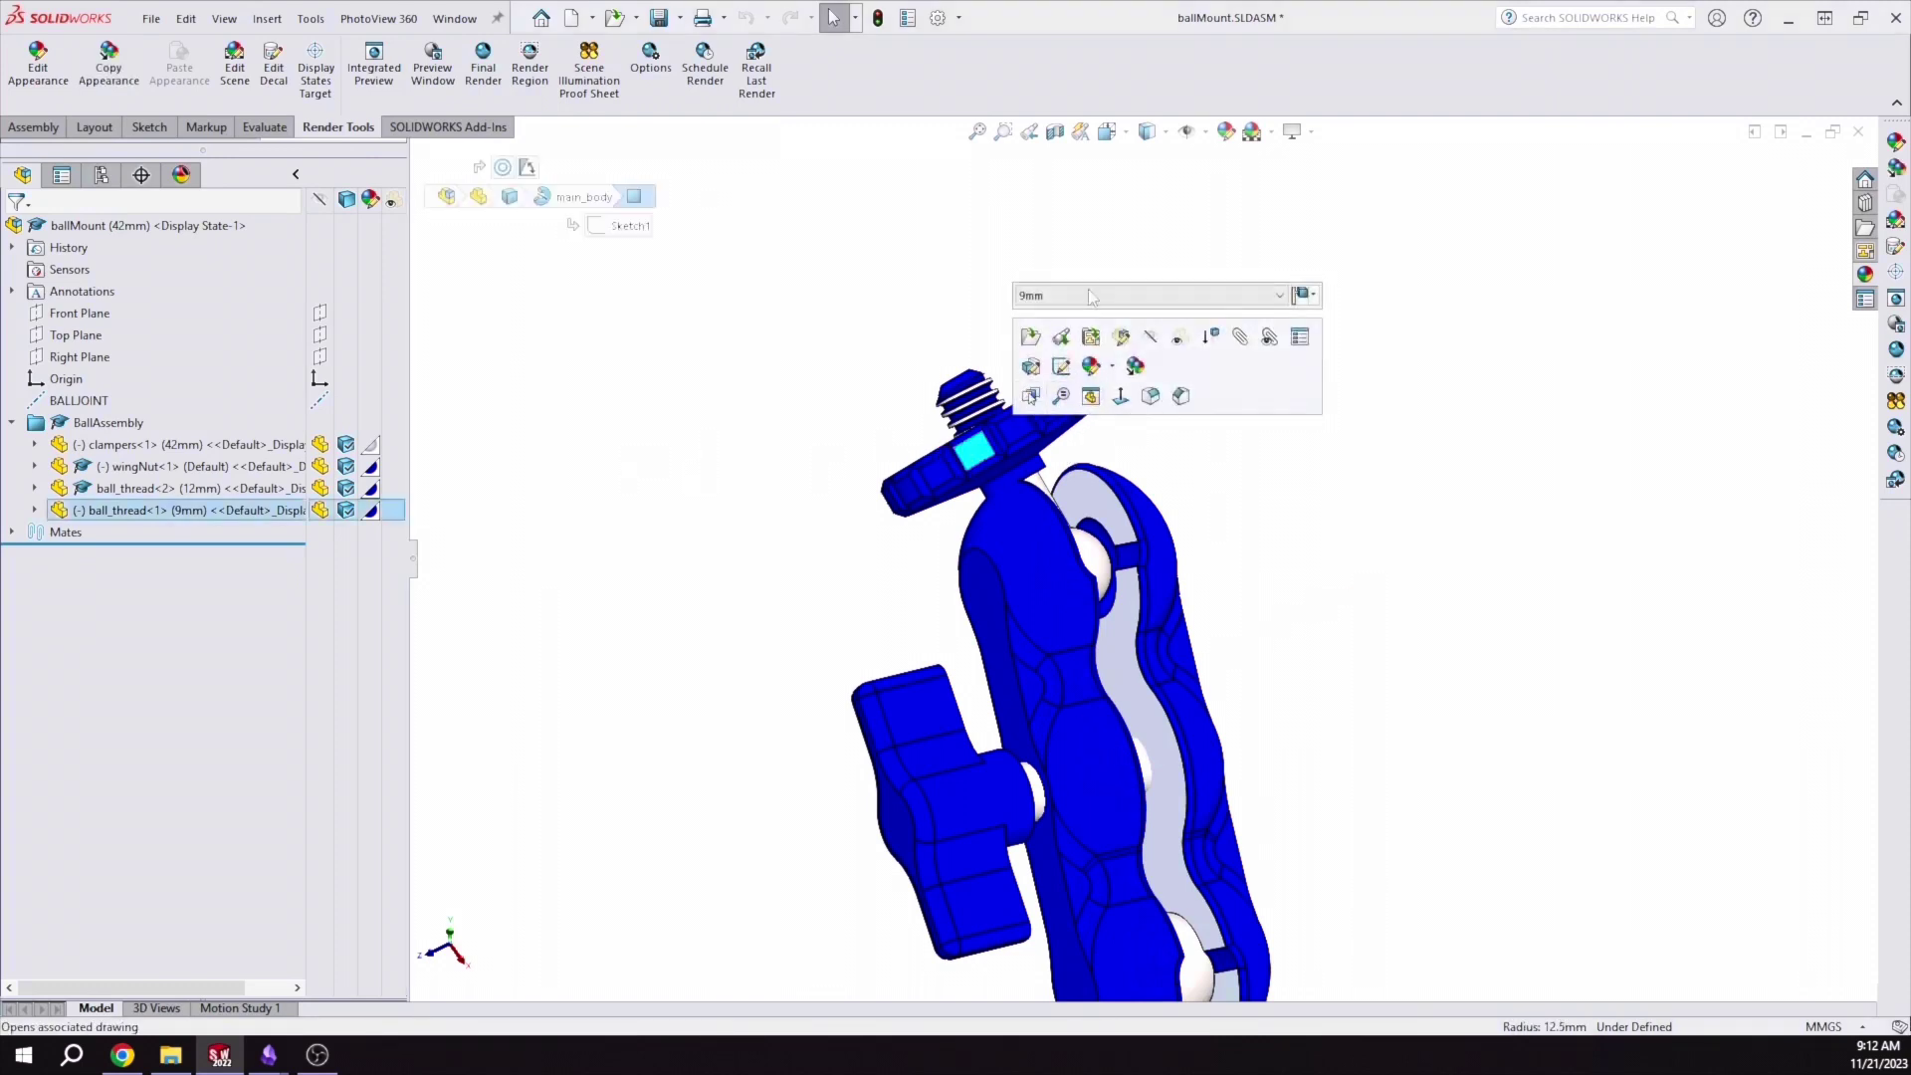
left_click(1312, 296)
scroll(1105, 566, "up", 3)
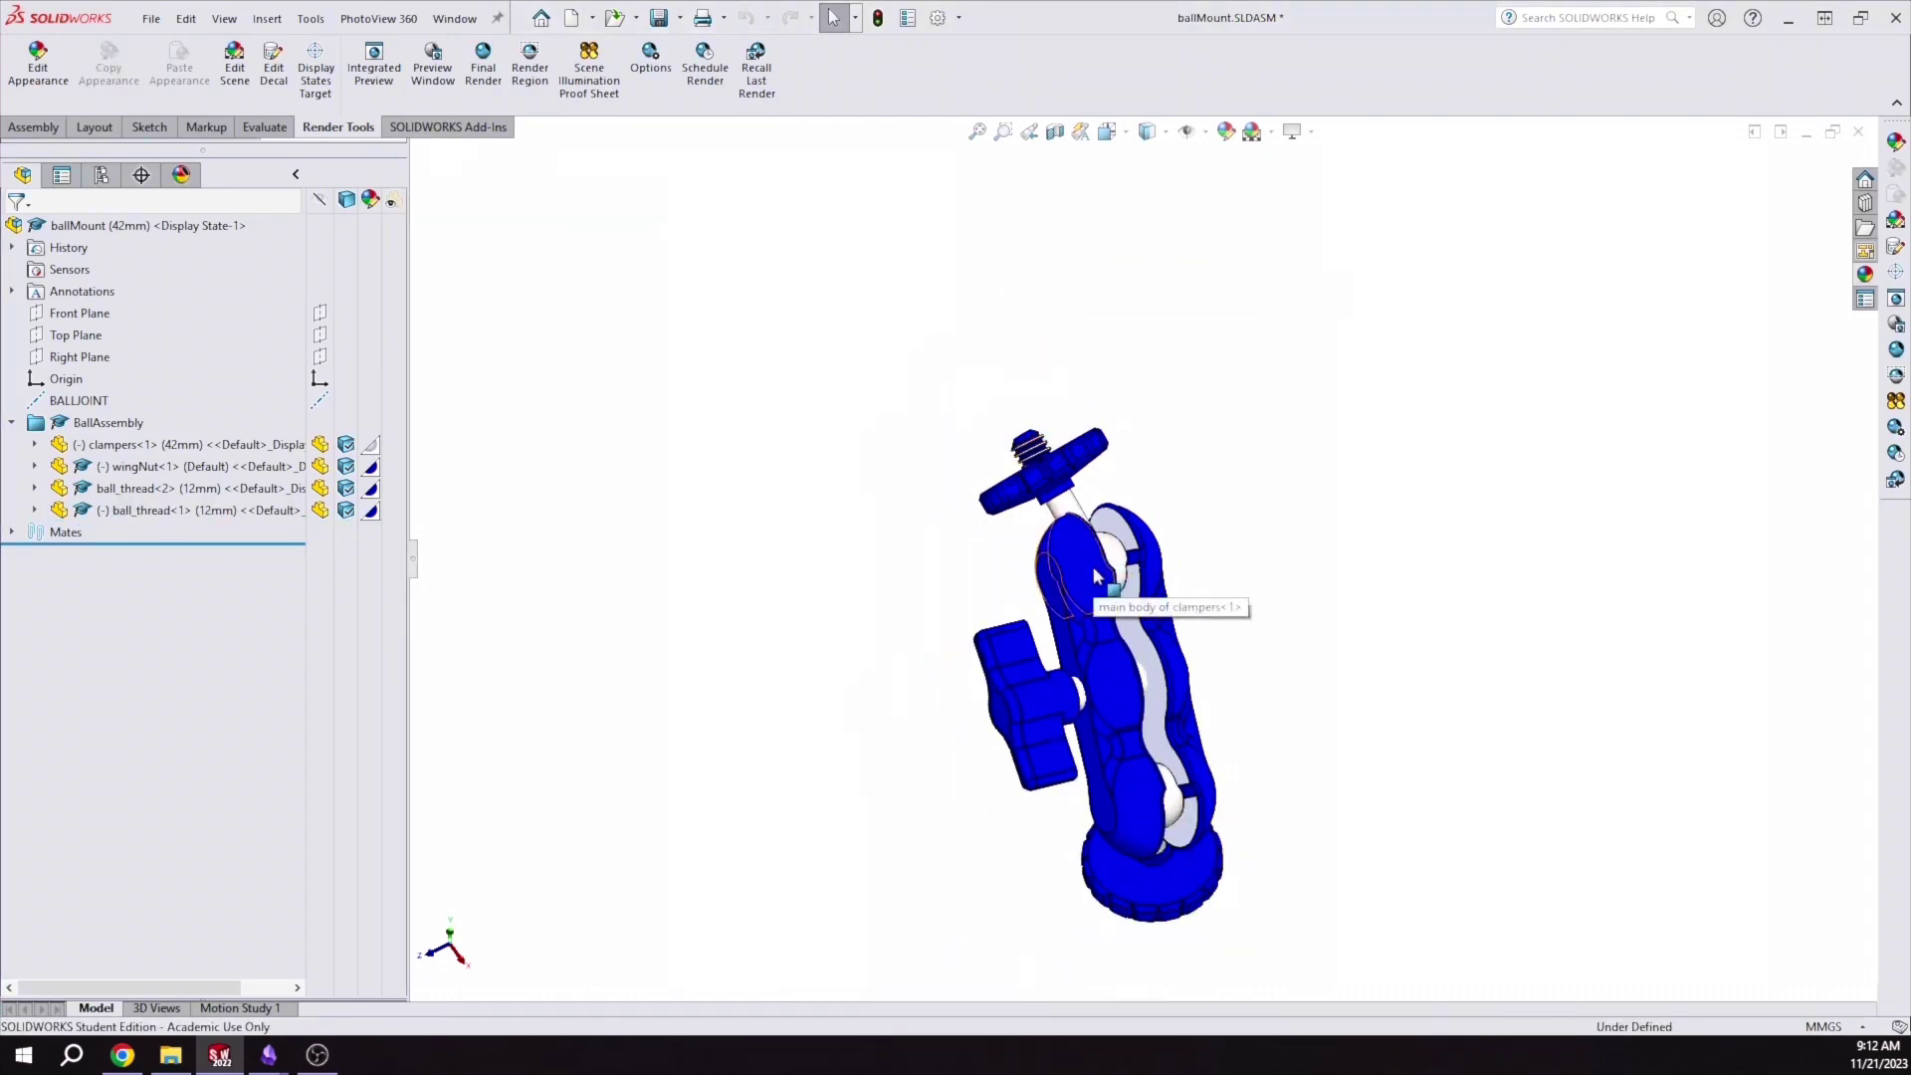
Highlight the lower ball_thread and examine how both 12mm balls sit between the clampers
left_click(1167, 890)
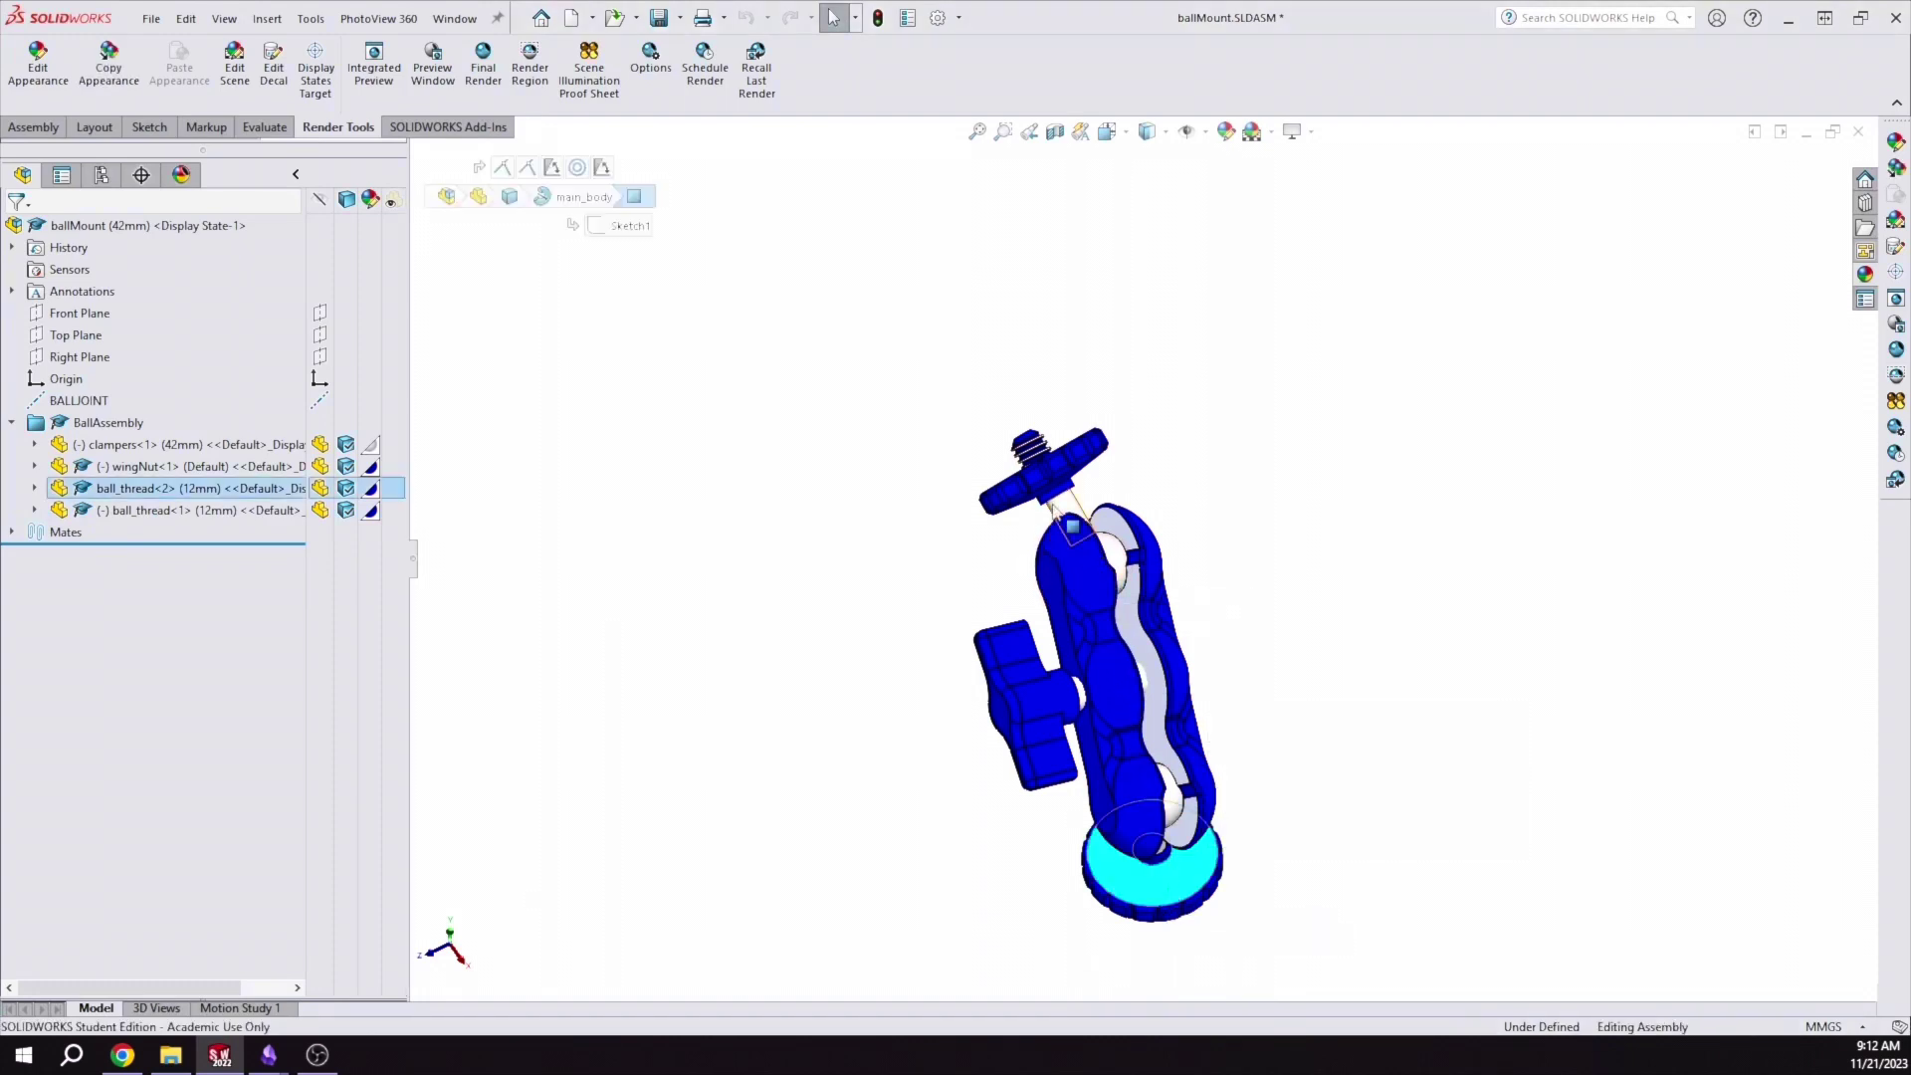
left_click(1278, 649)
scroll(1294, 652, "down", 3)
middle_click_drag(1261, 628, 1152, 564)
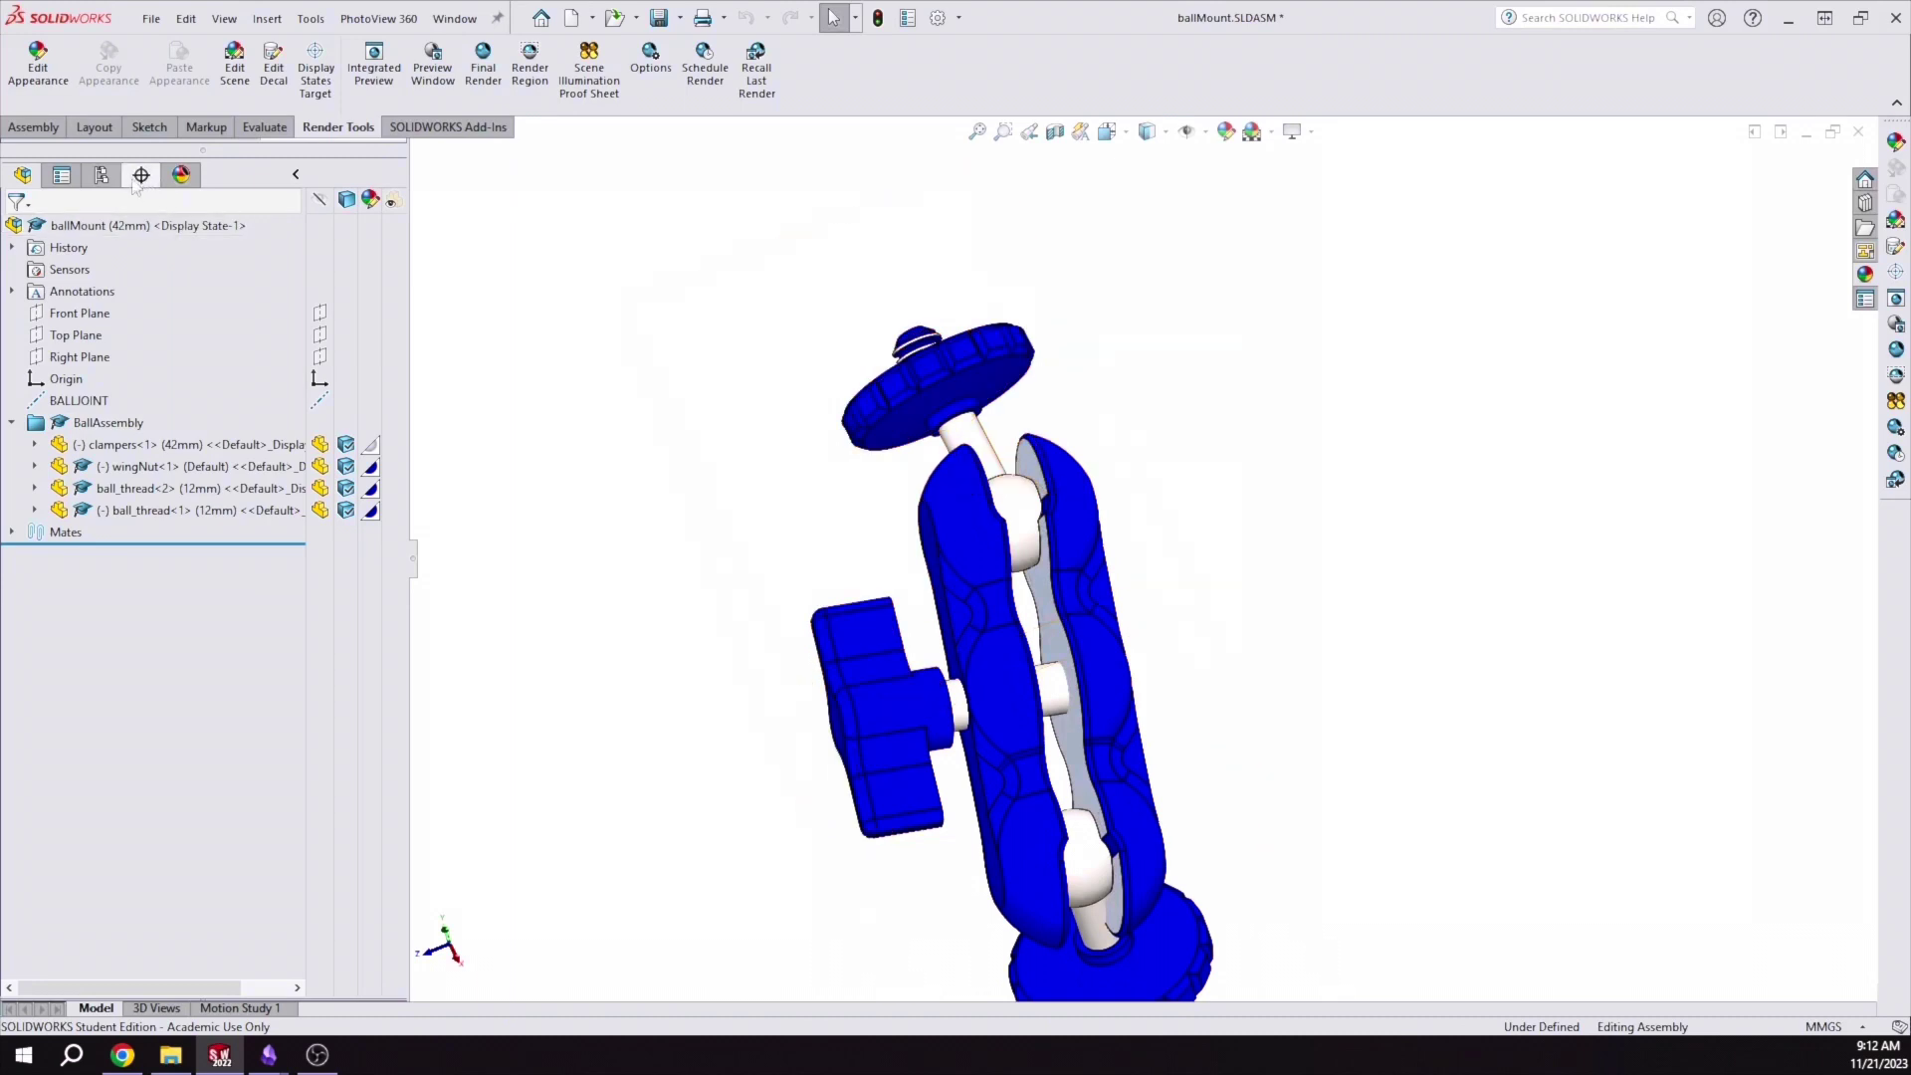
Activate the 32mm configuration of the ballMount assembly
left_click(104, 177)
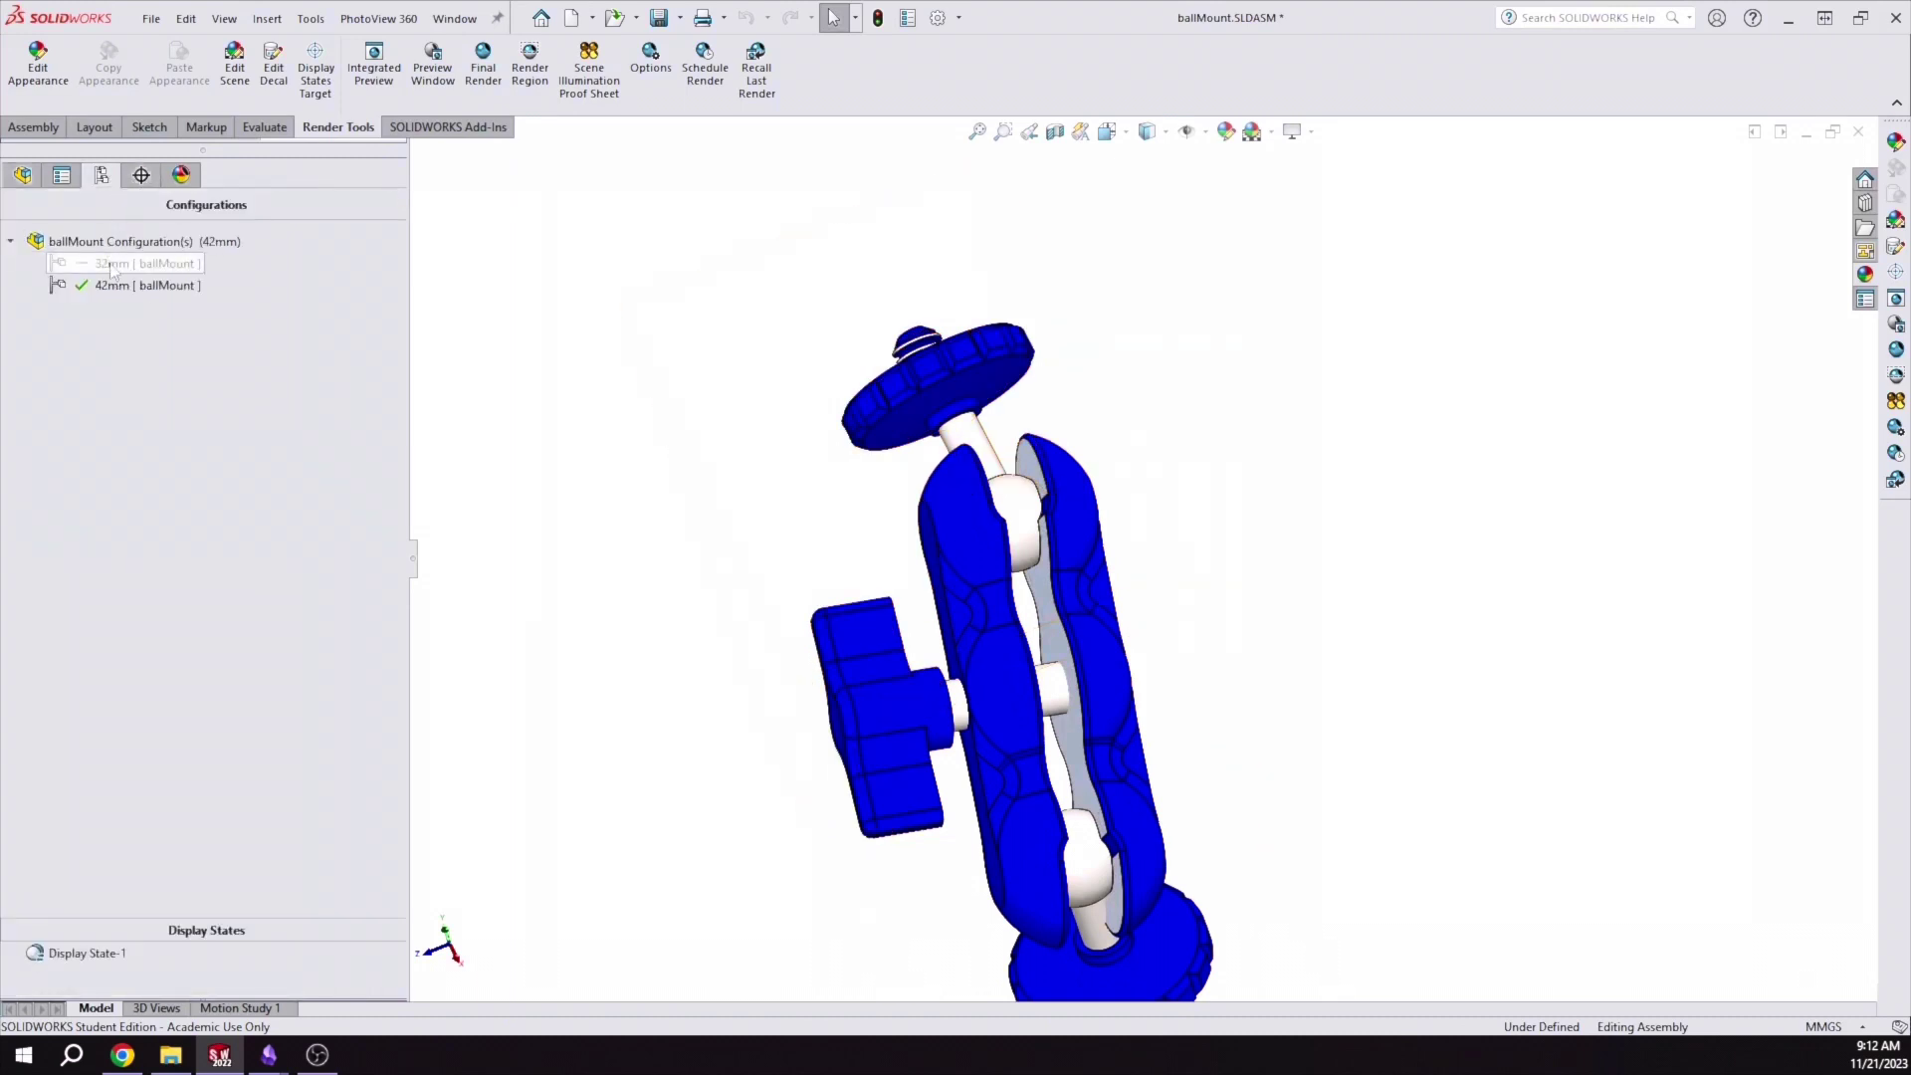
mouse_move(1247, 663)
middle_mouse_down()
mouse_move(1280, 516)
mouse_move(1280, 661)
middle_mouse_up()
scroll(1279, 706, "down", 3)
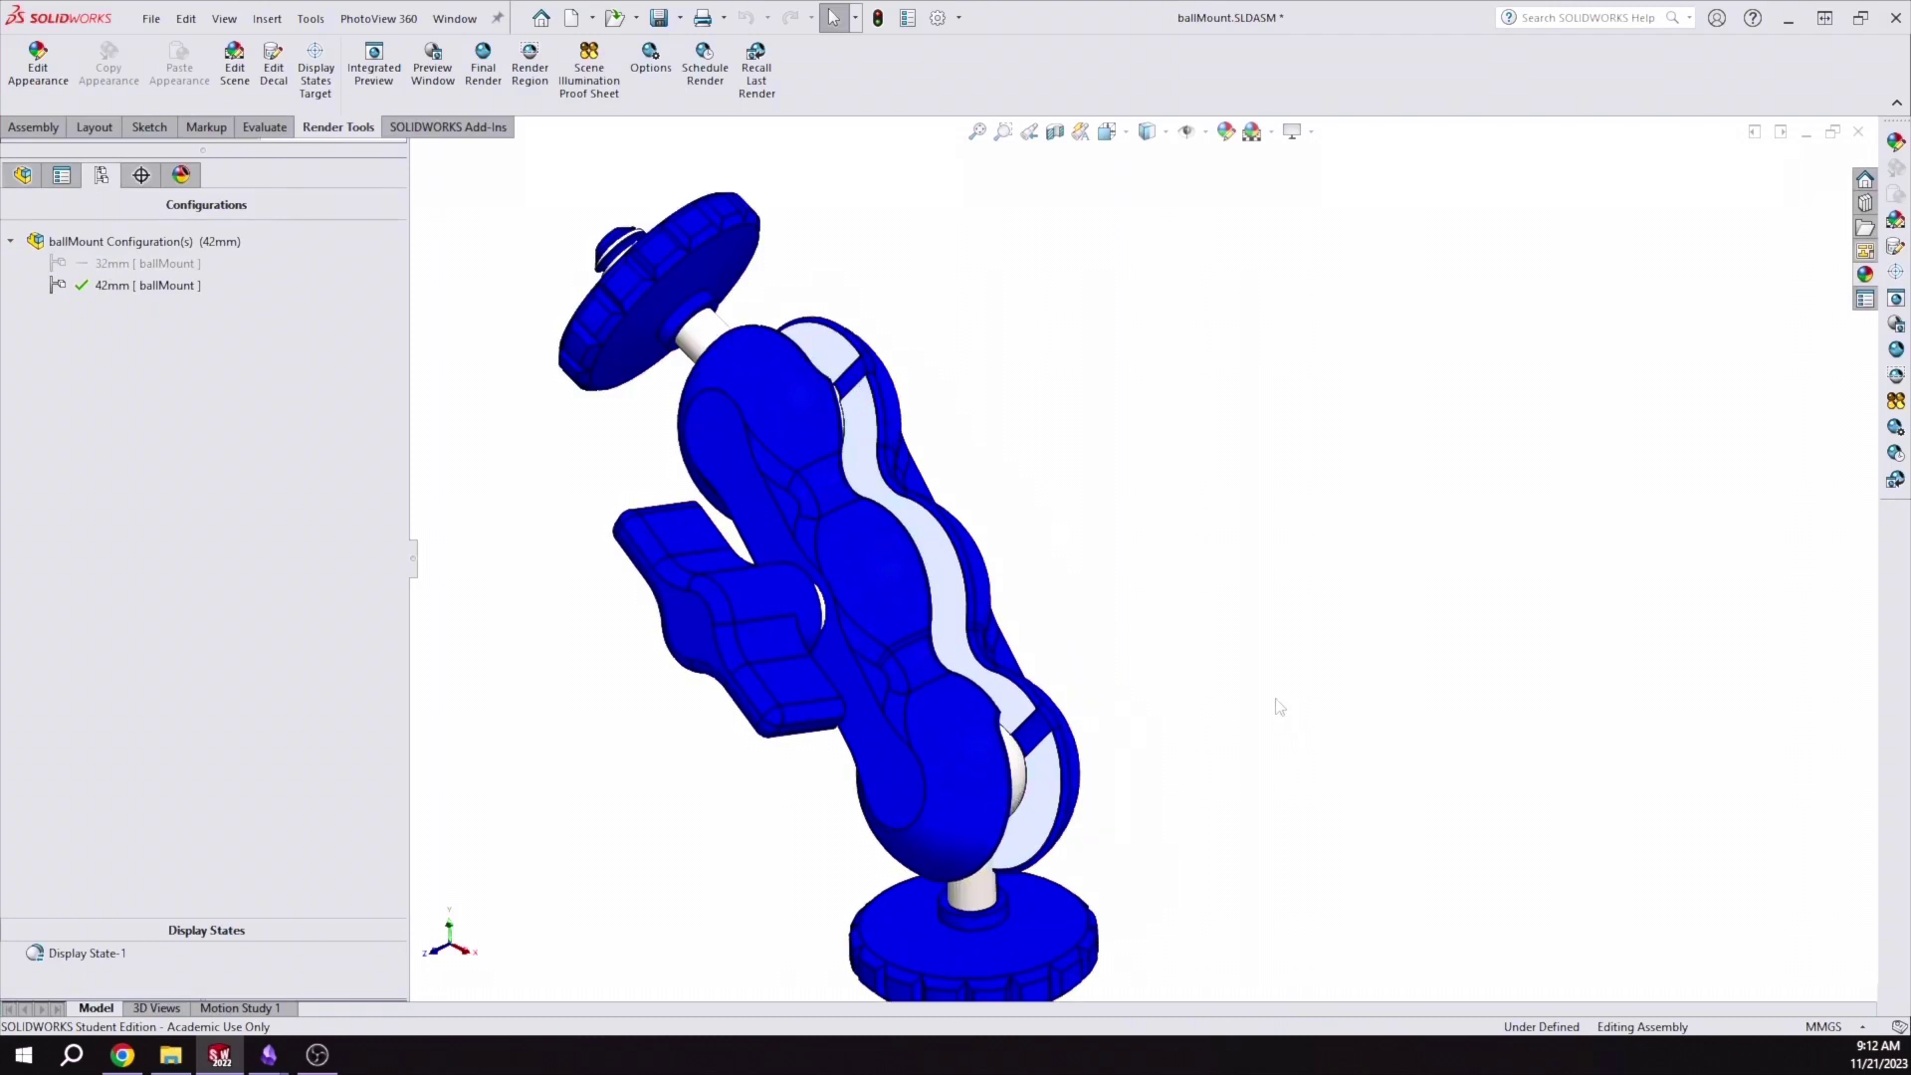
right_click(134, 264)
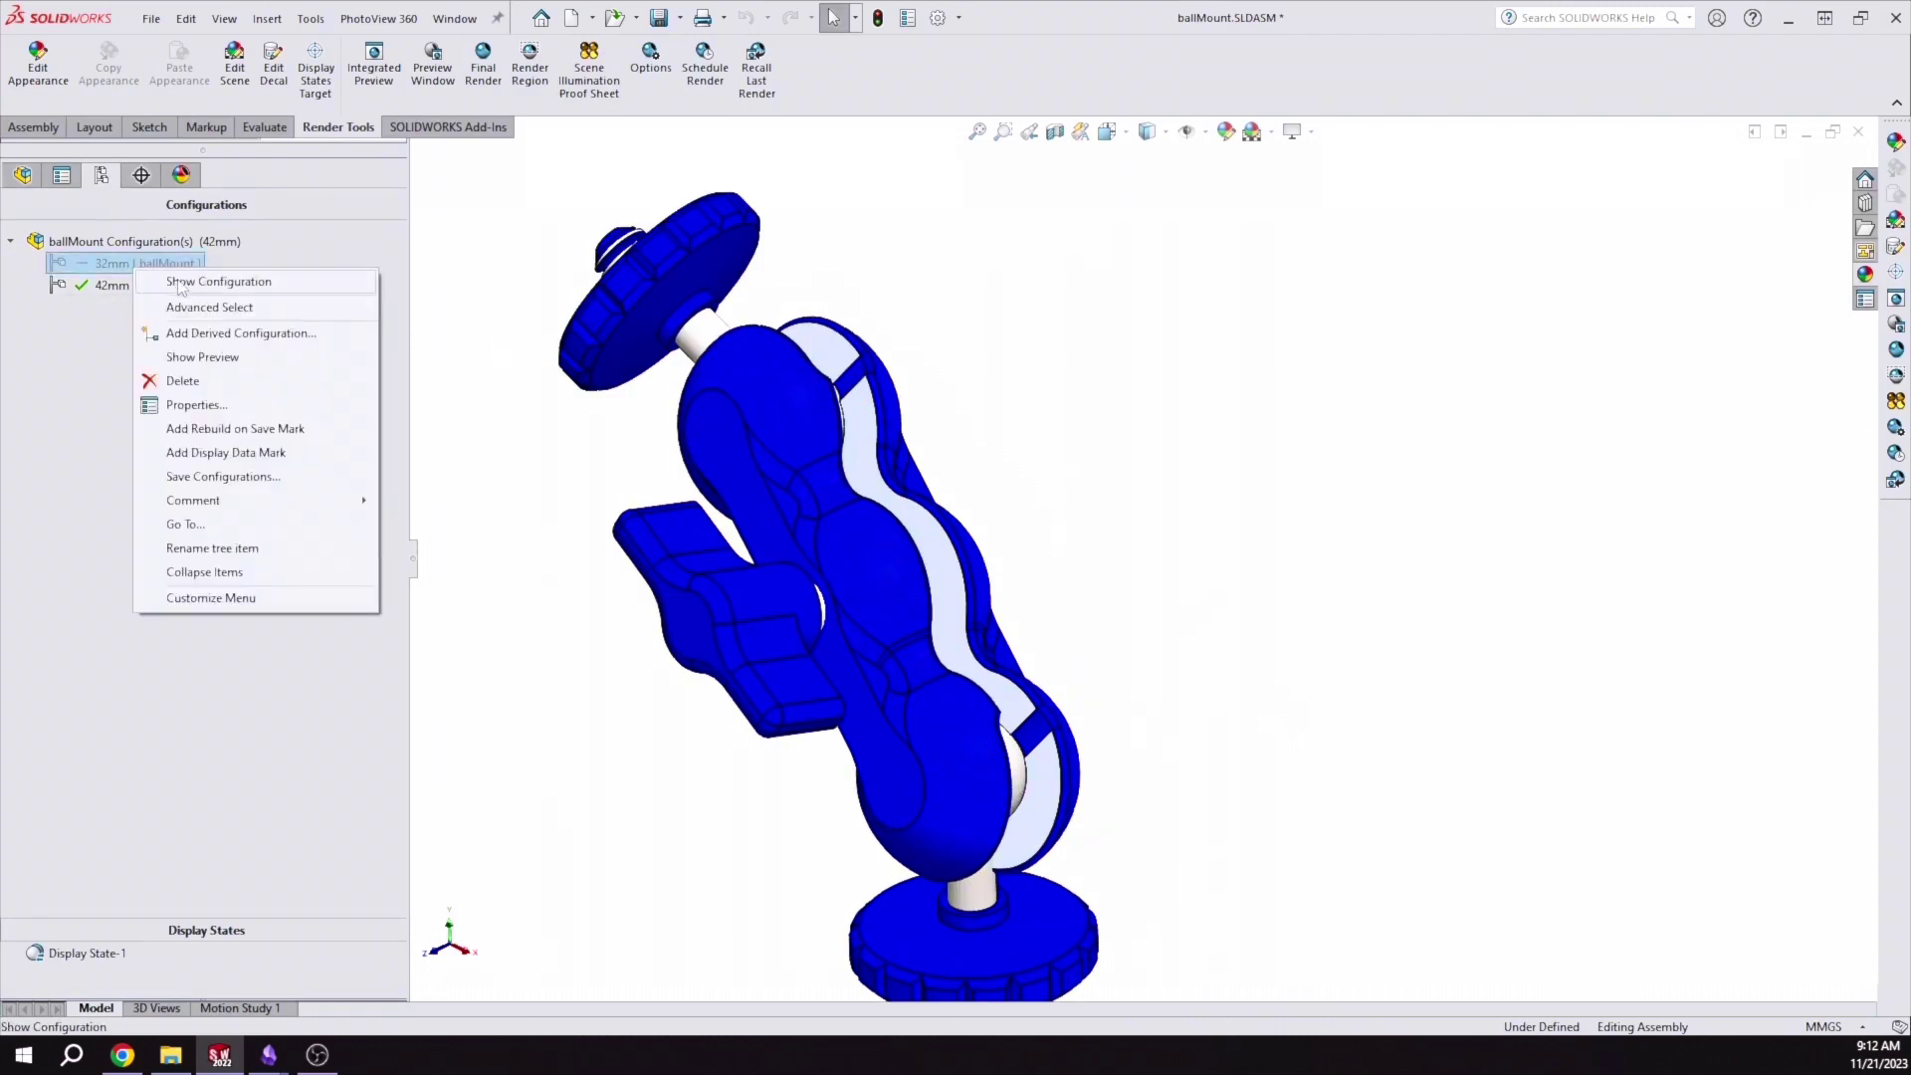
left_click(180, 281)
Move the upper ball_thread and clamper arm of the 32mm mount into a new pose to test the joints
middle_click_drag(1092, 559, 1200, 416)
left_click(762, 569)
left_click(1020, 512)
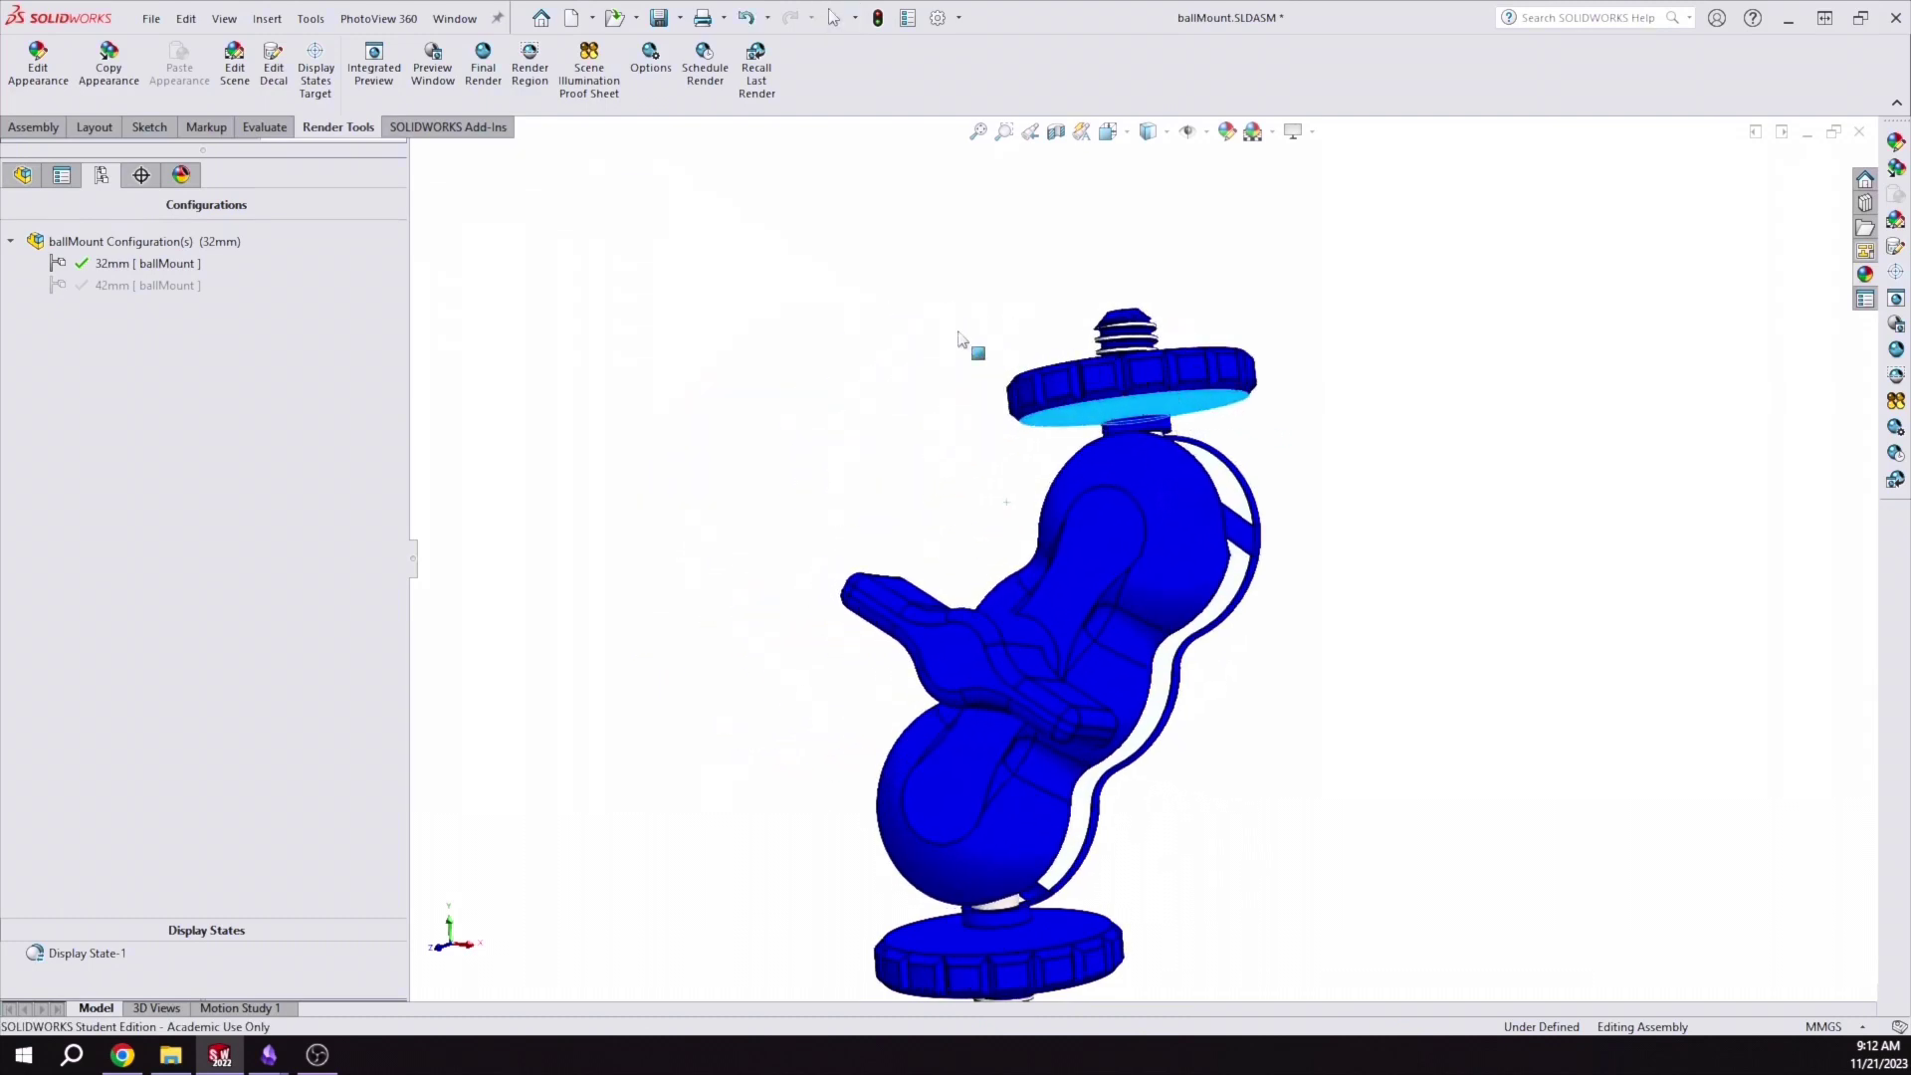
left_click(848, 388)
middle_click_drag(887, 455, 1249, 513)
left_click(1007, 476)
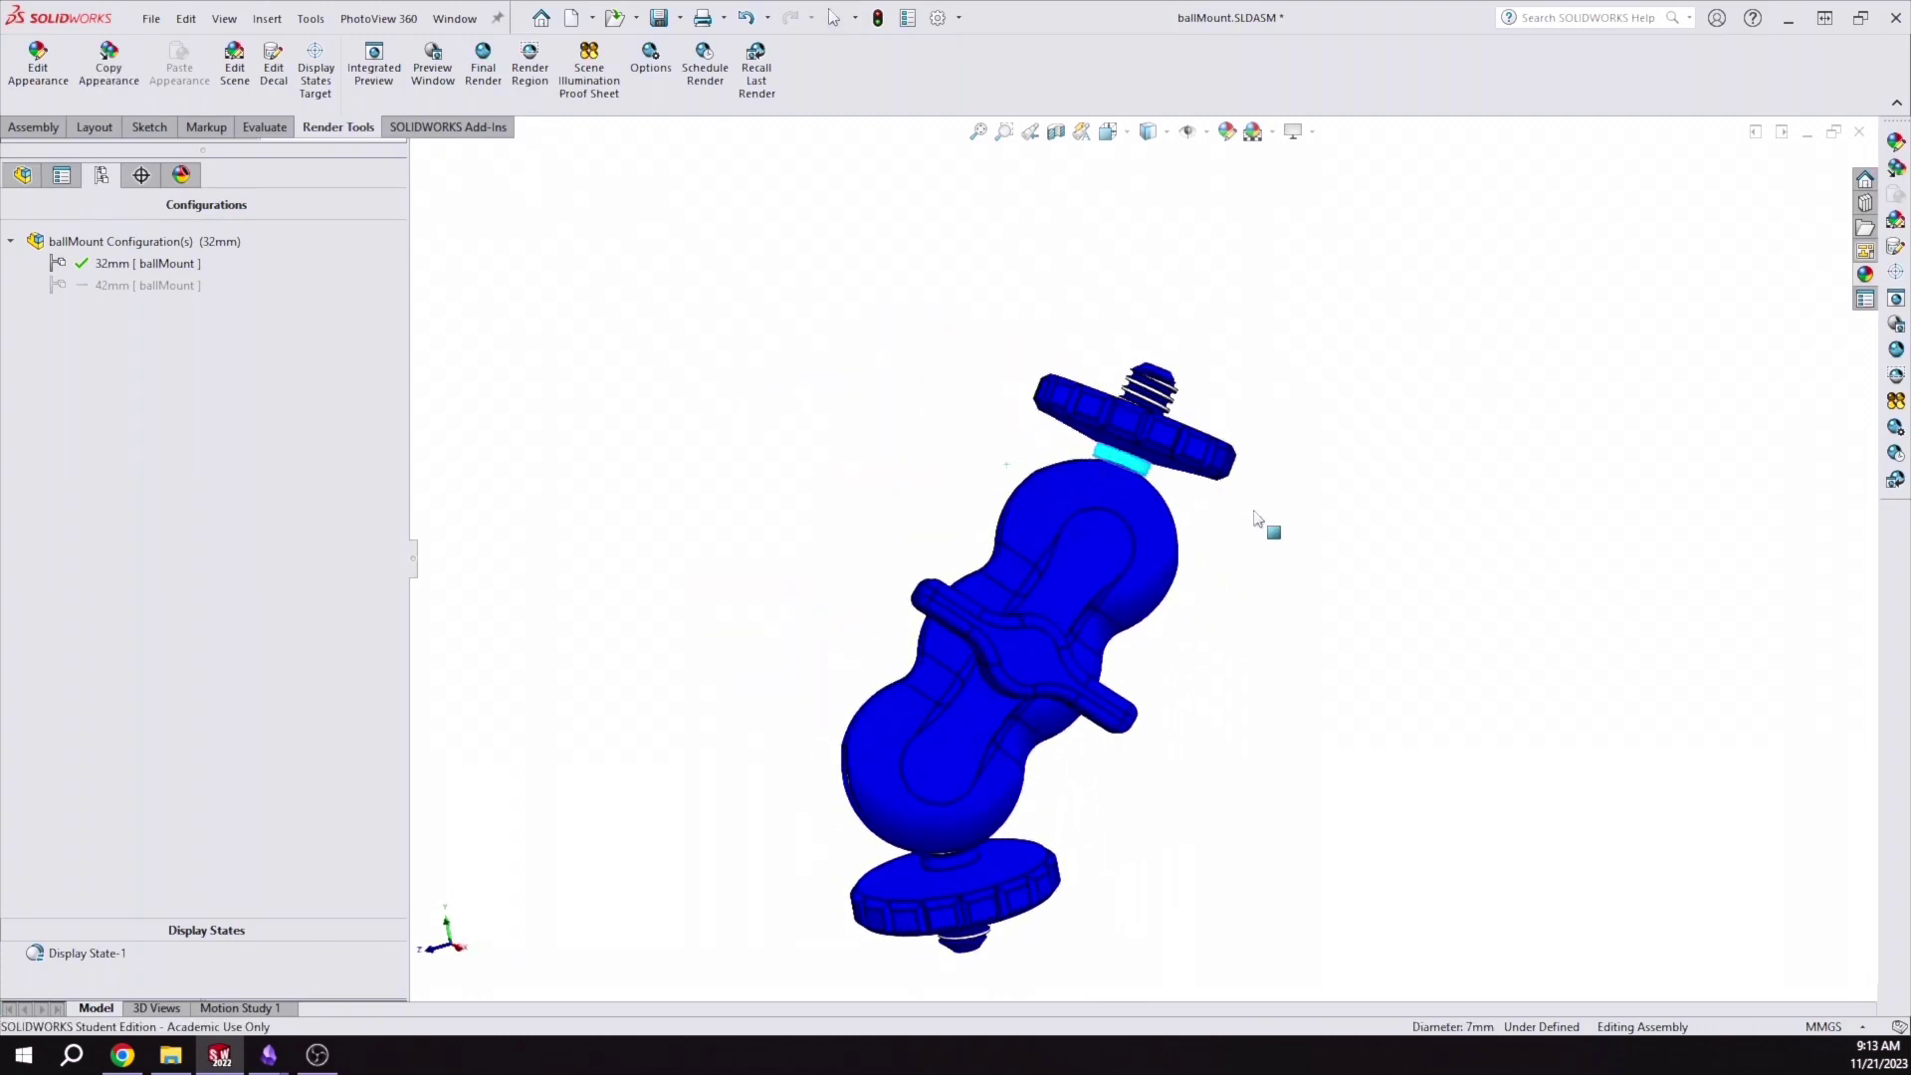
key("Escape")
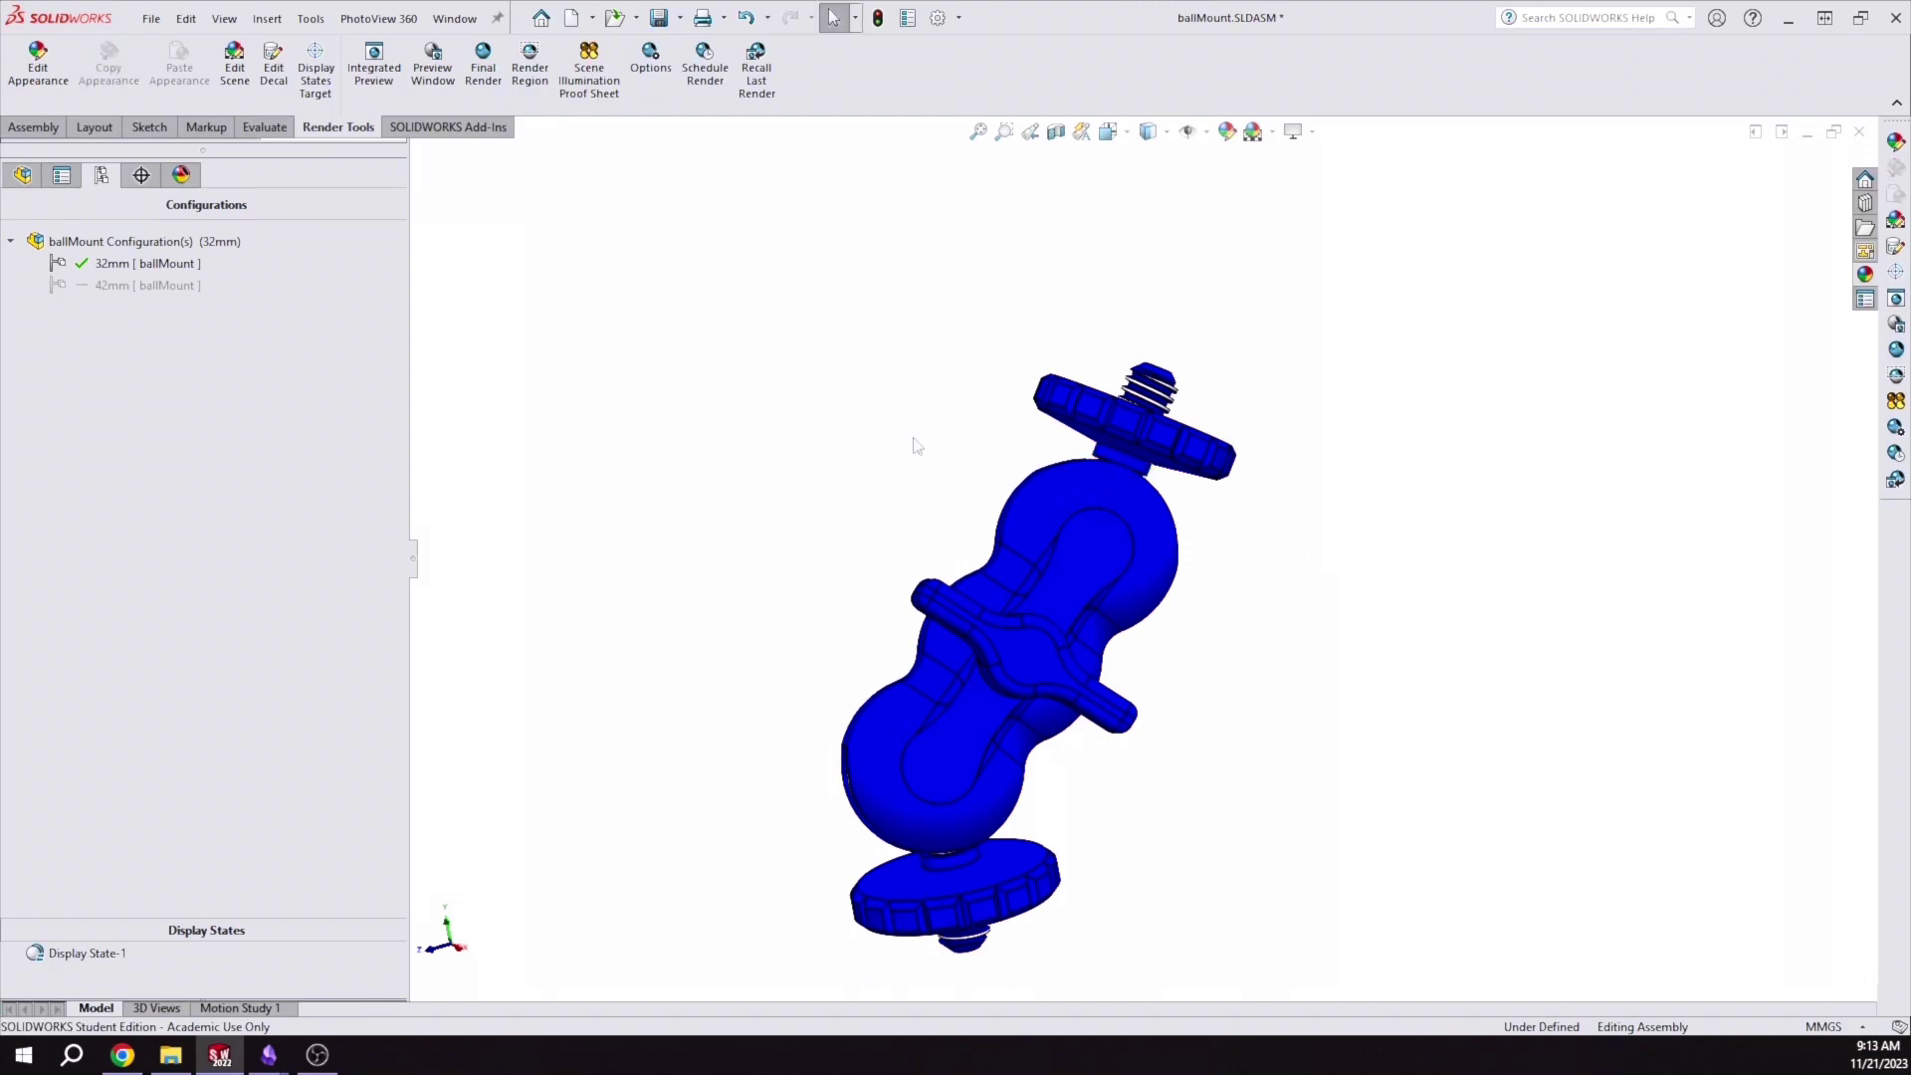
Swing the clamper arm lower about the fixed lower ball by moving the upper ball_thread's neck
left_click(1141, 460)
middle_click_drag(1141, 459, 1090, 433)
middle_click_drag(1253, 458, 976, 384)
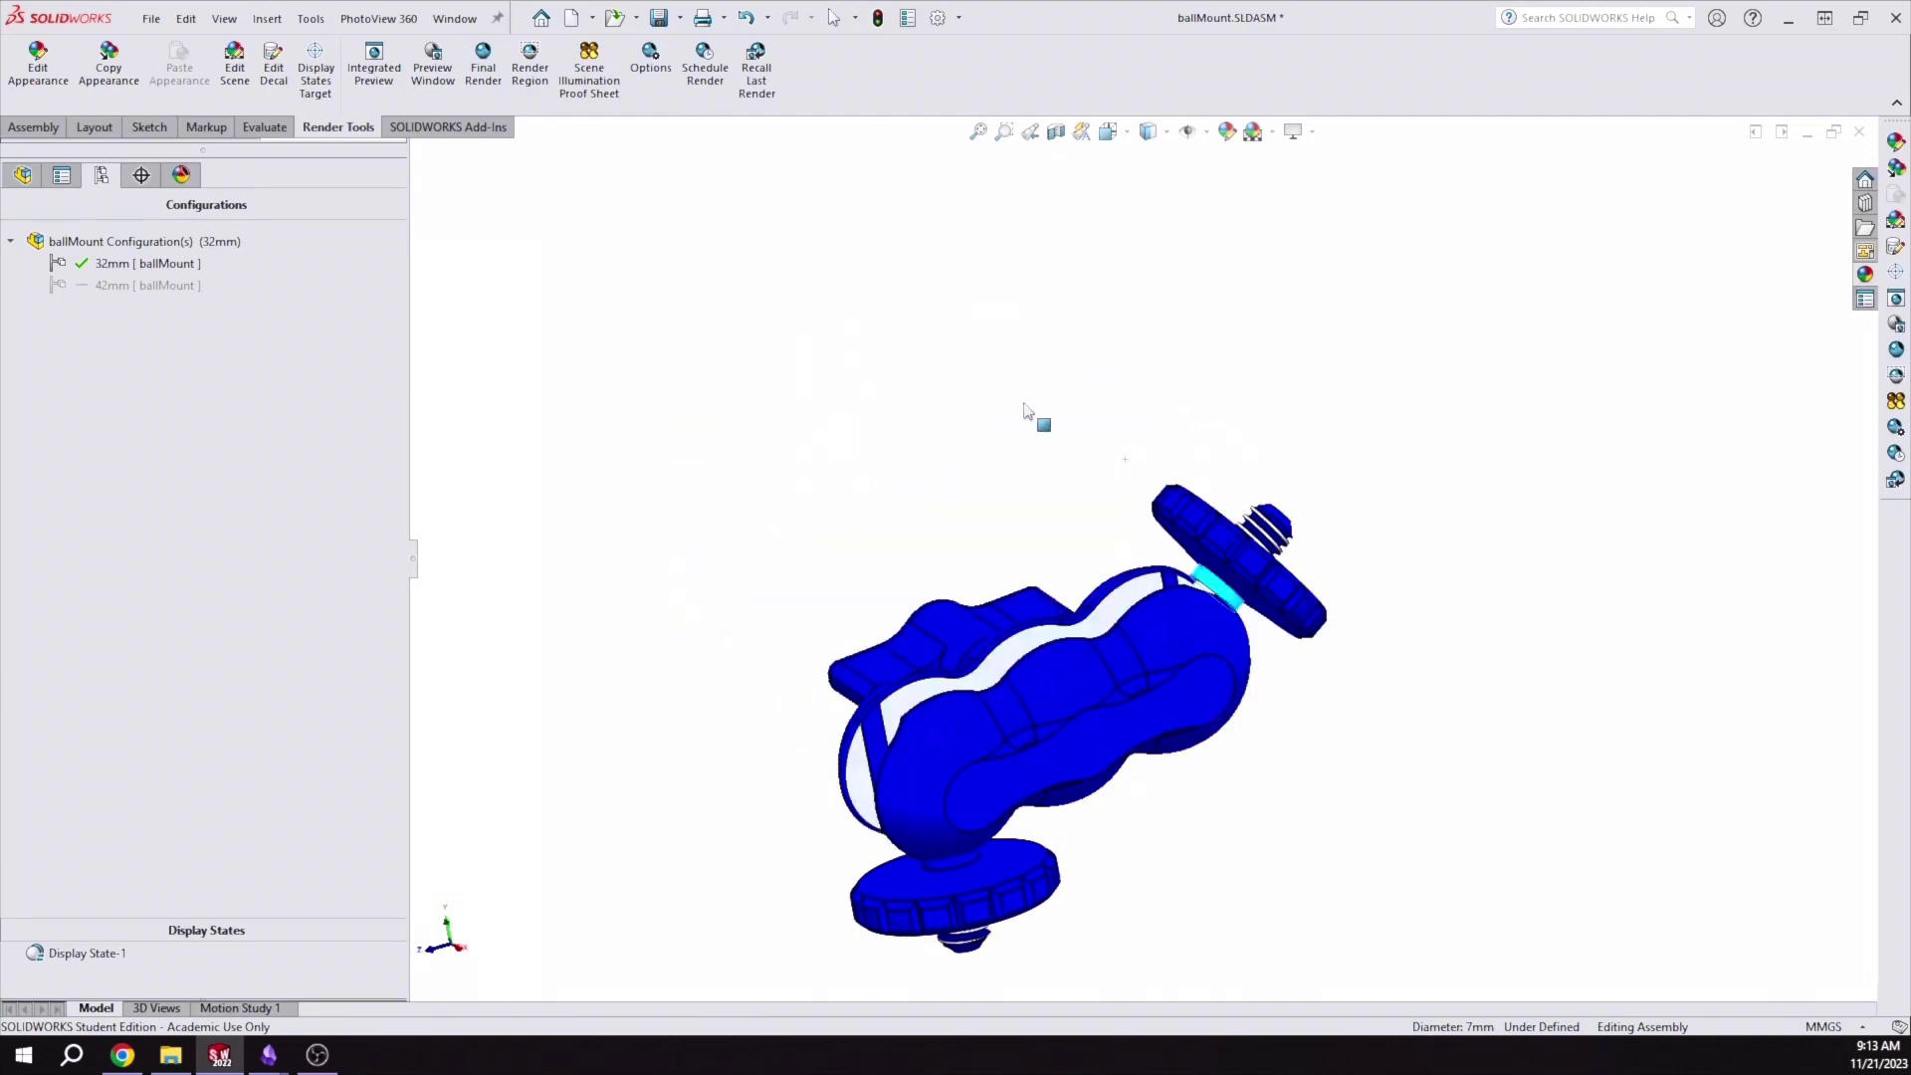
left_click(993, 486)
Examine the reposed 32mm ball mount from several sides, including the gap between the clampers
middle_click_drag(1015, 498, 1105, 529)
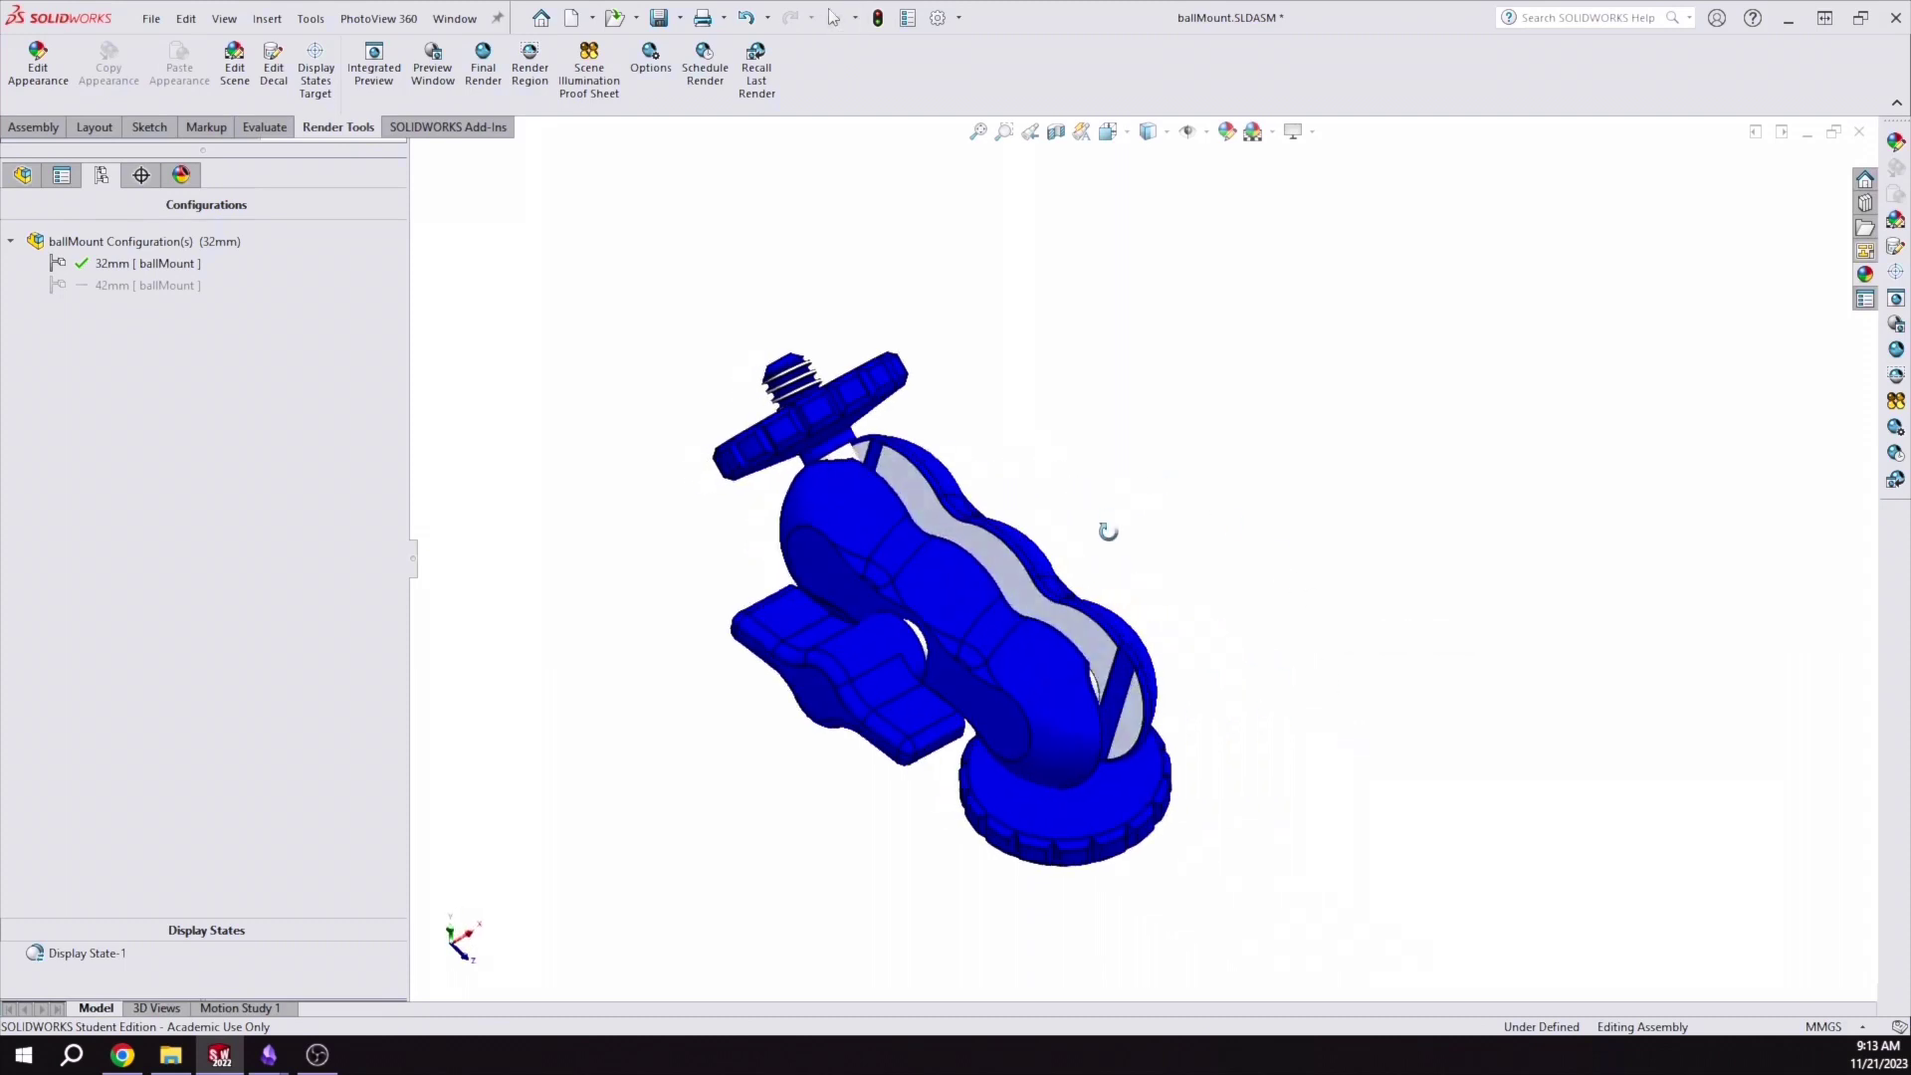
scroll(879, 487, "down", 4)
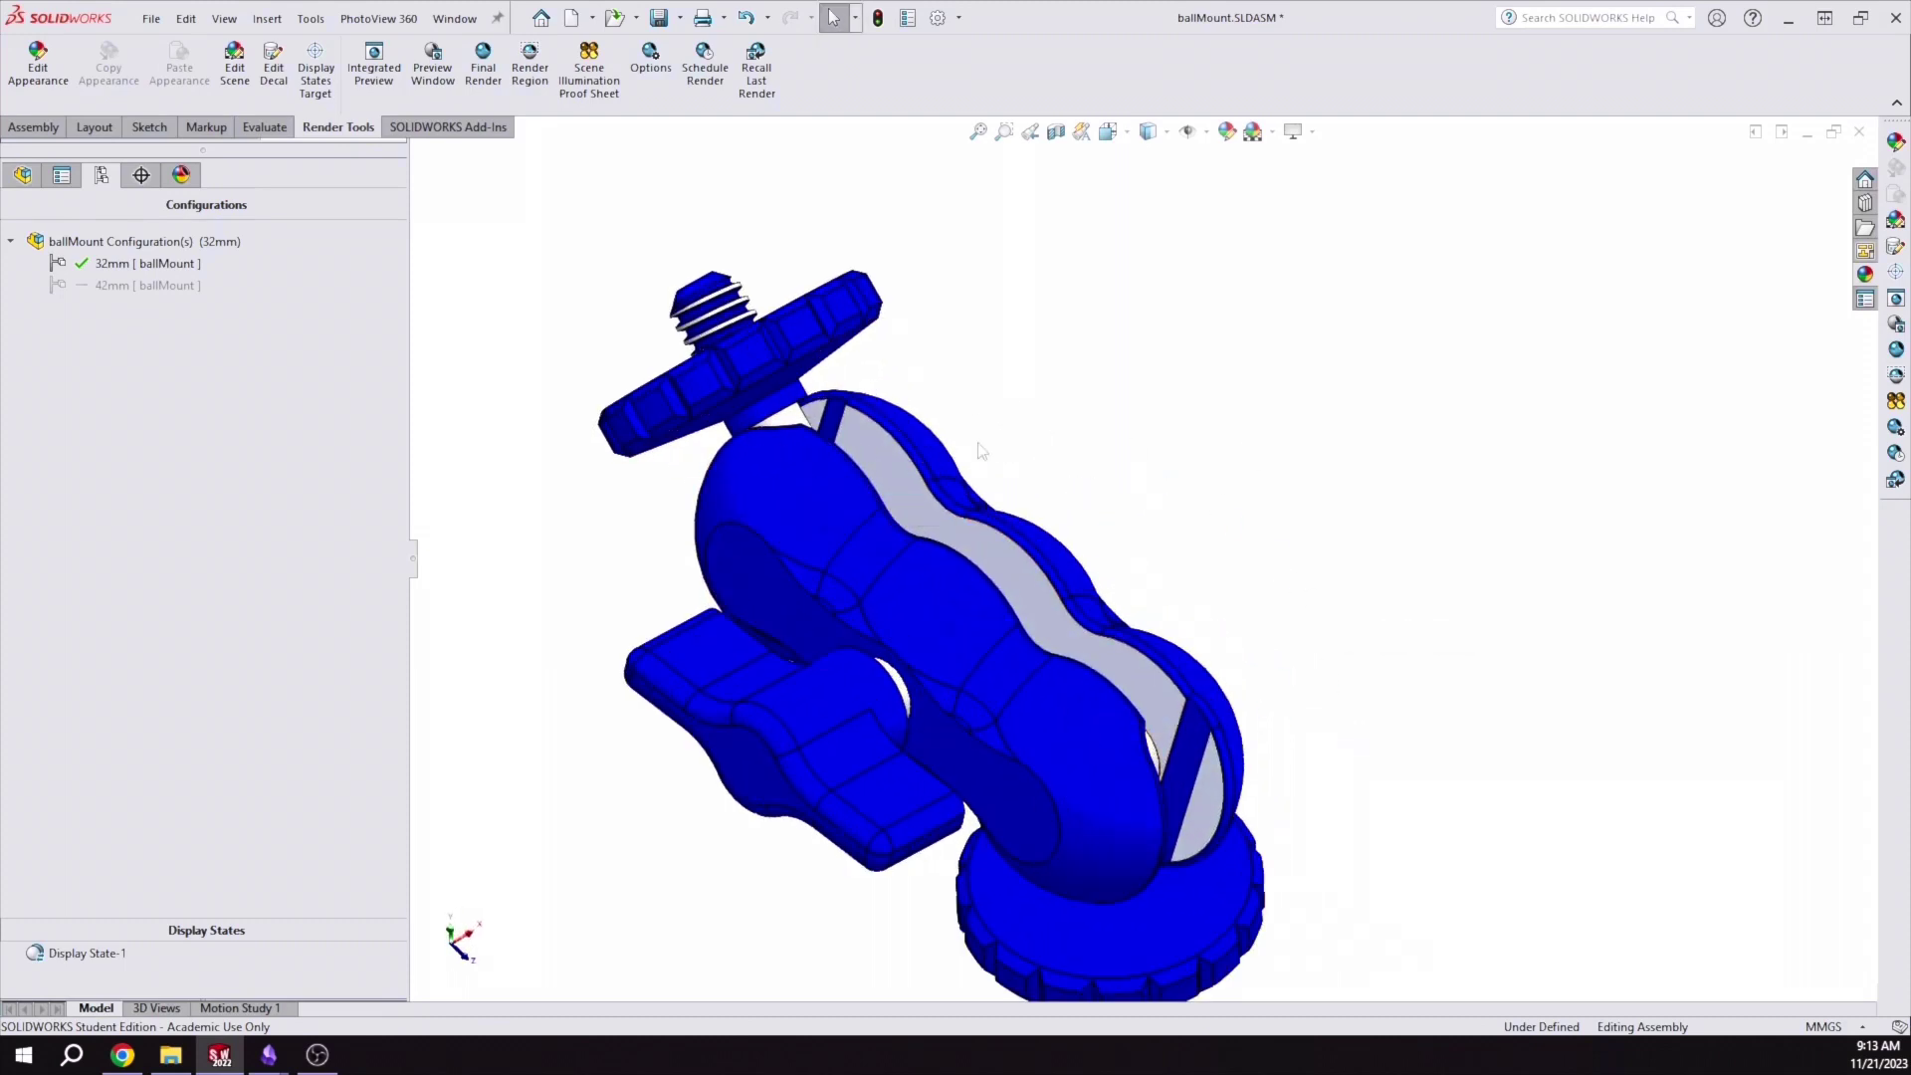
middle_click_drag(1232, 509, 1092, 542)
key("f")
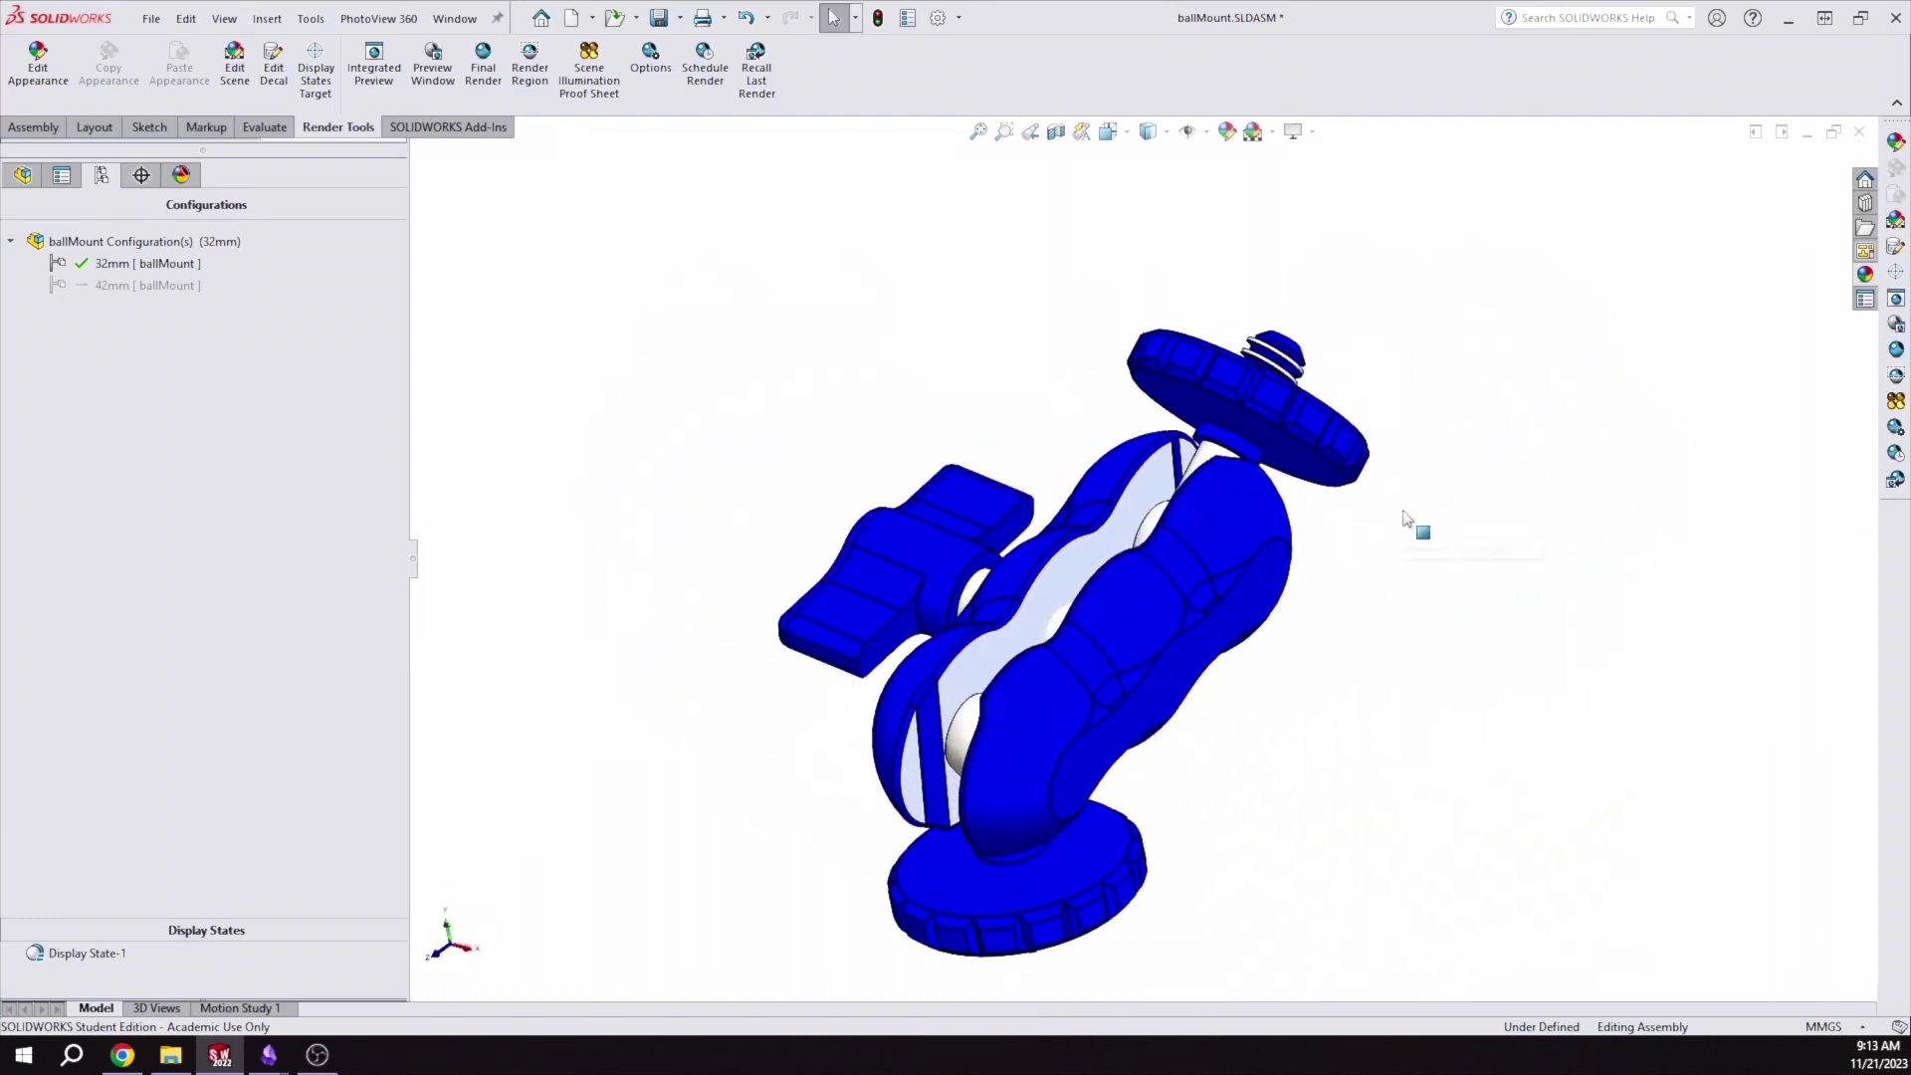